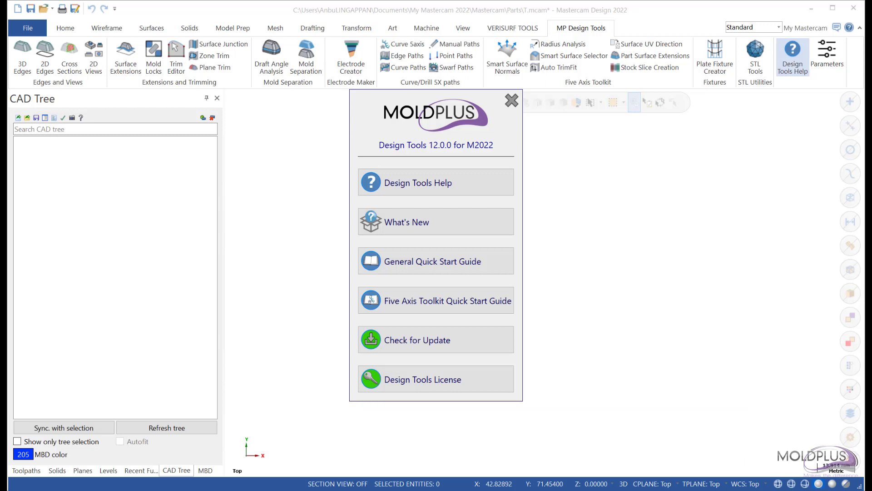
Step: Dismiss the Design Tools help window and look over the options of the 3D Edges tool
click(512, 100)
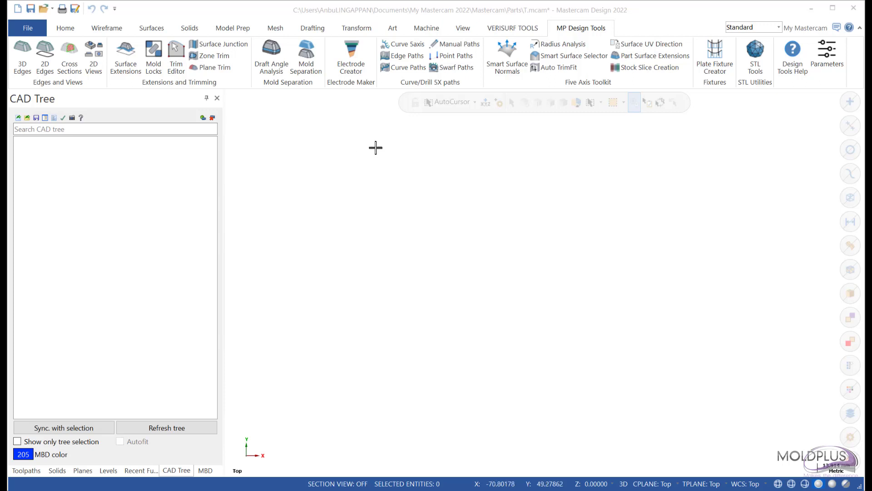
click(16, 58)
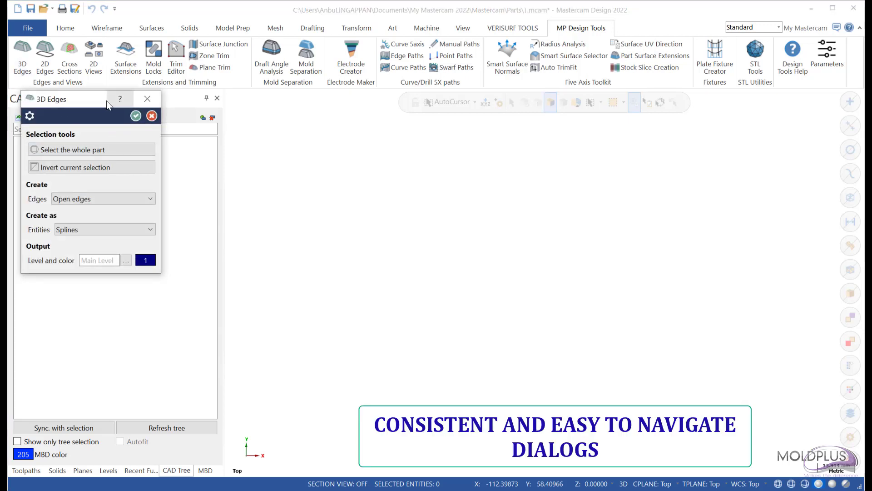
click(146, 99)
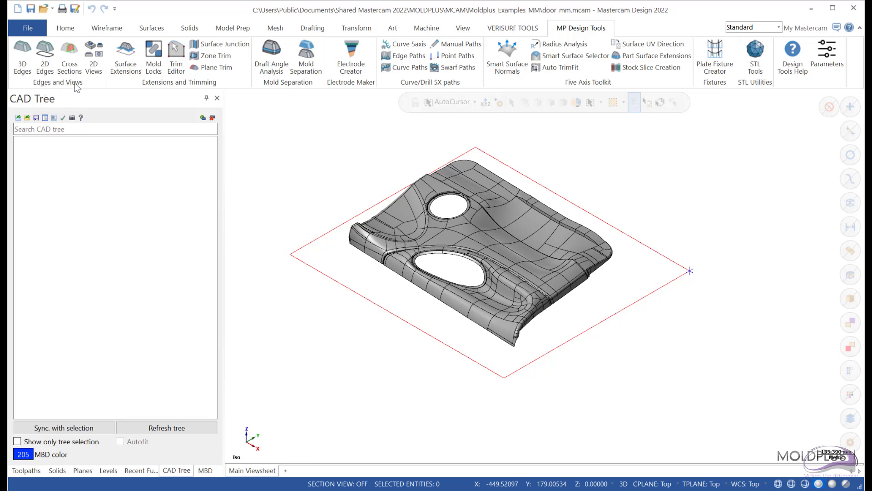
Step: Select the whole door part with 3D Edges and preview its open edges as splines without creating them
click(25, 69)
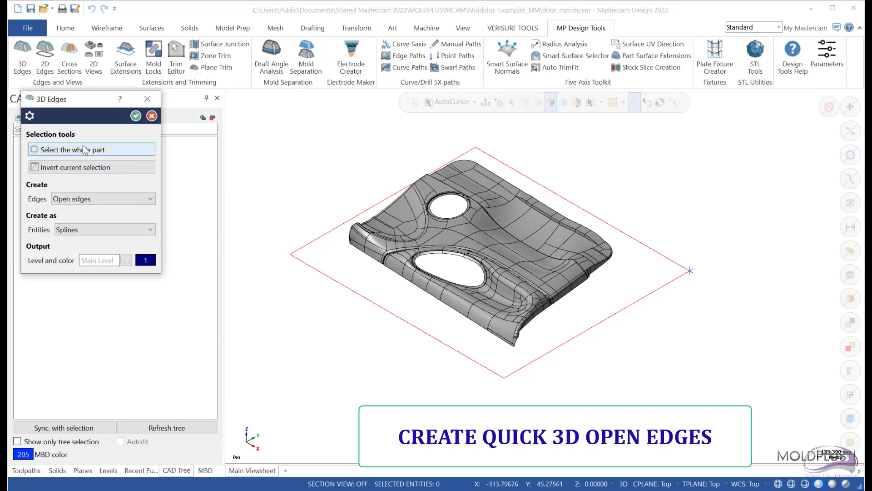
click(109, 149)
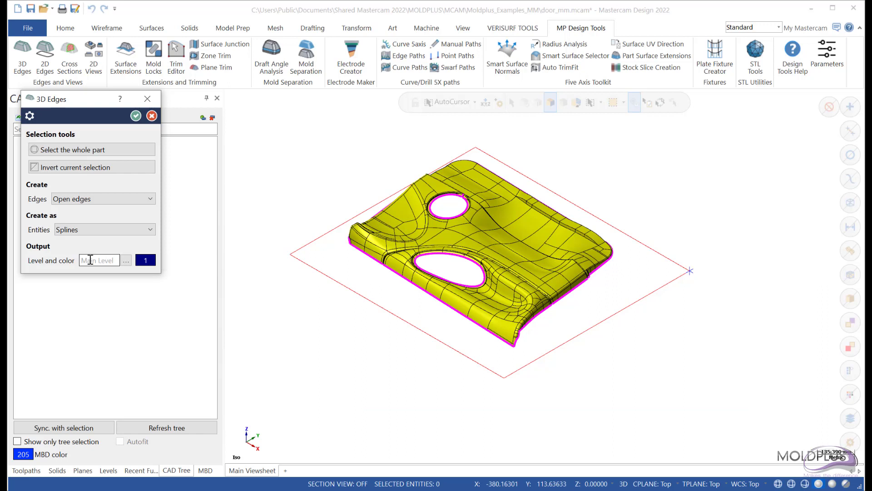
click(126, 260)
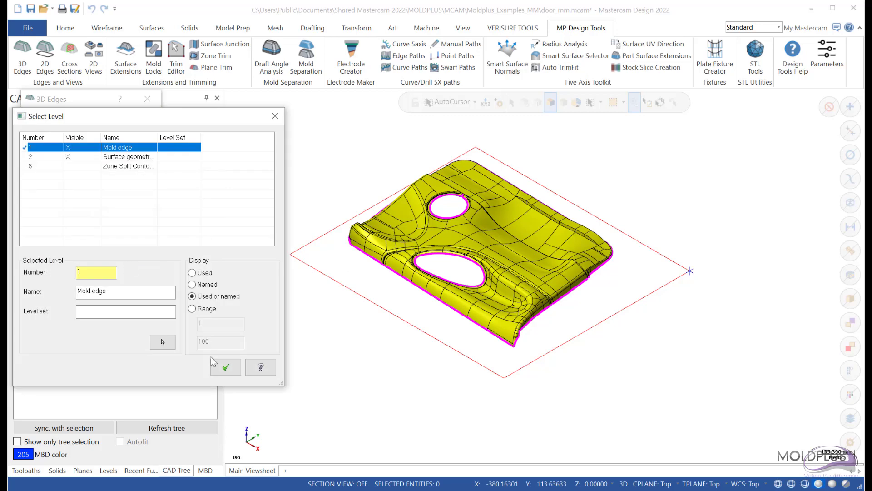
click(275, 116)
click(152, 116)
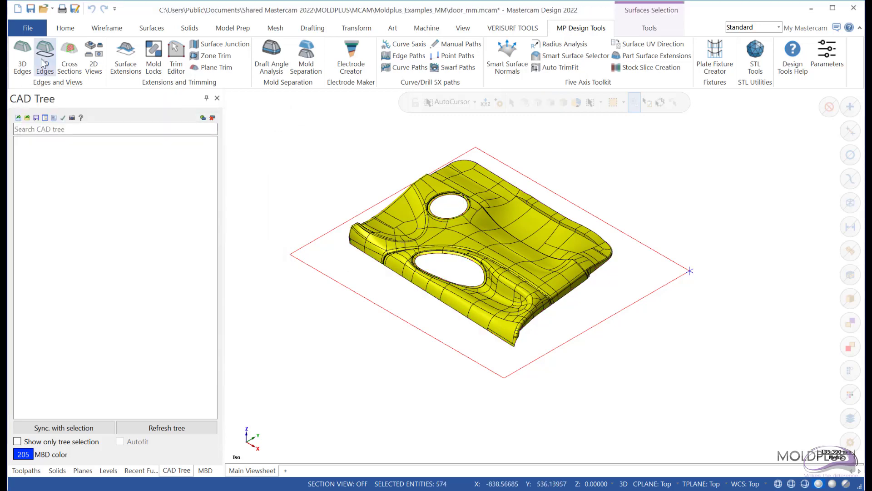
Step: Preview 2D open edges of the selected door surfaces as lines and arcs without creating them
click(50, 67)
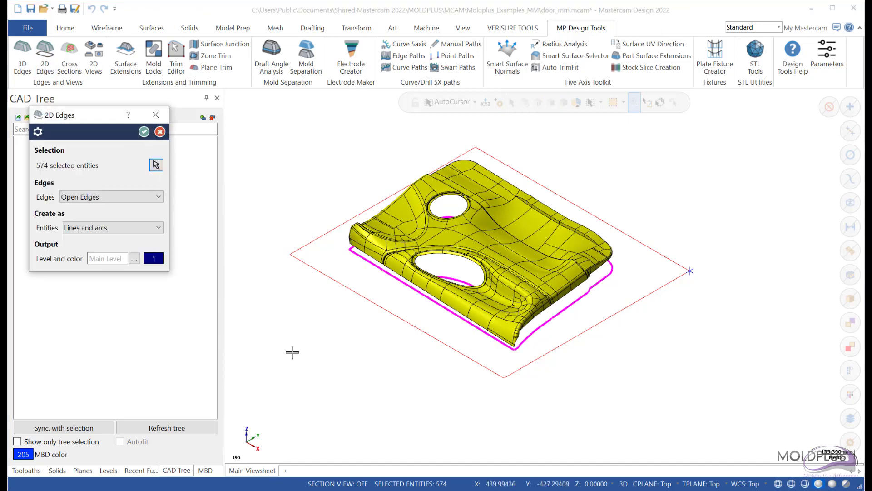
mouse_move(292, 351)
middle_down()
mouse_move(300, 306)
mouse_move(289, 347)
middle_up()
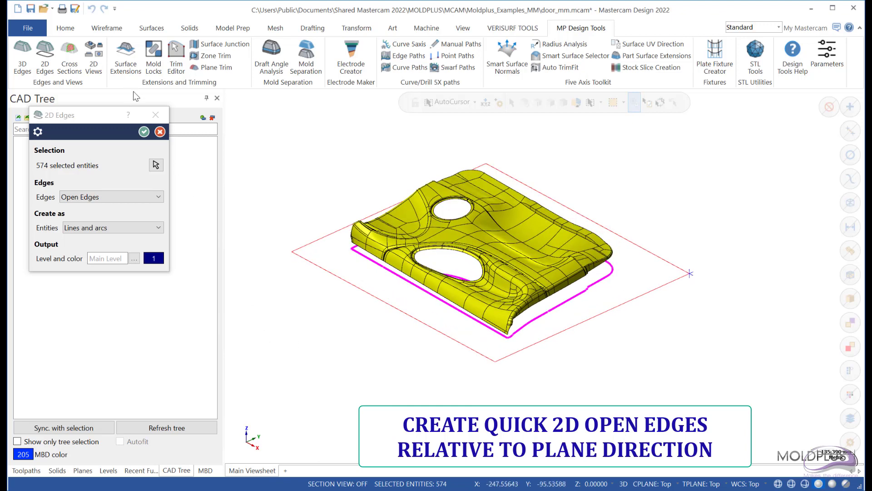
click(160, 131)
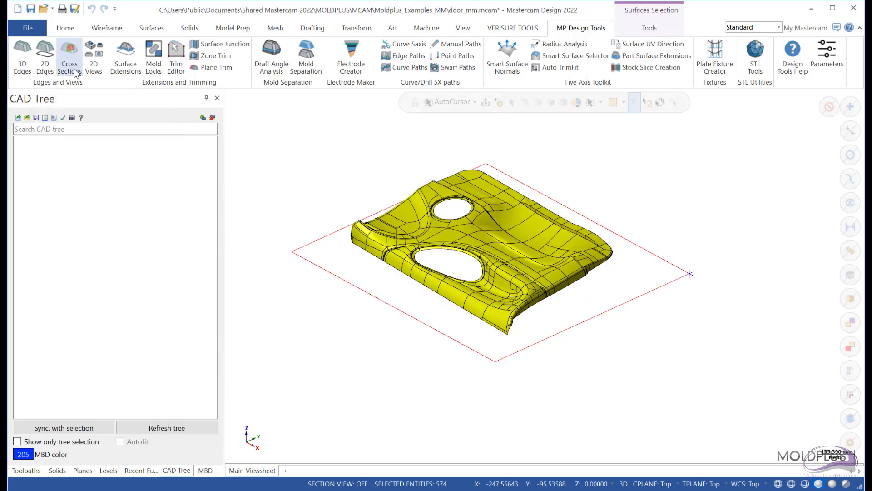
Step: Create a single cross section and a set of 5 sections spaced 5 apart on the door surfaces, parallel to the Right side plane
click(69, 68)
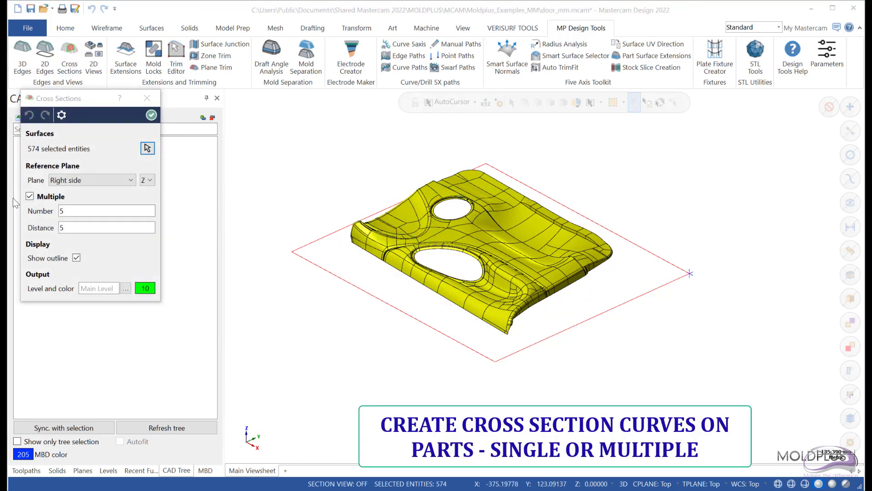
click(30, 196)
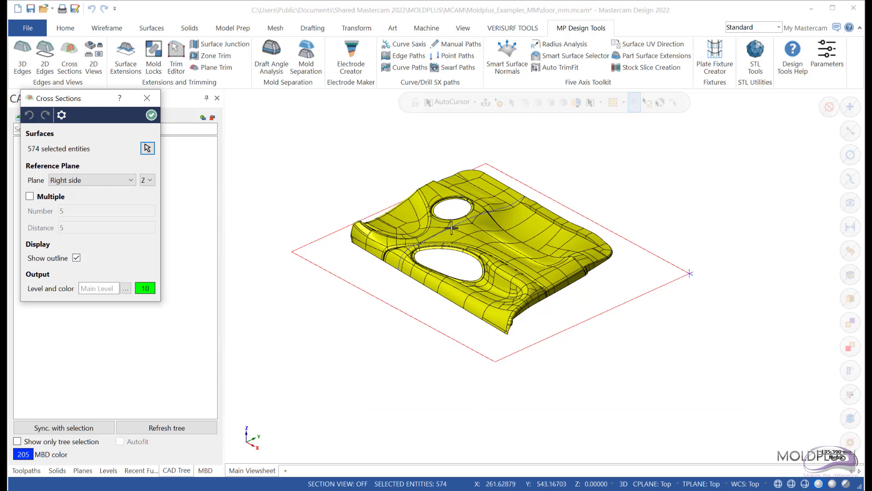
click(534, 269)
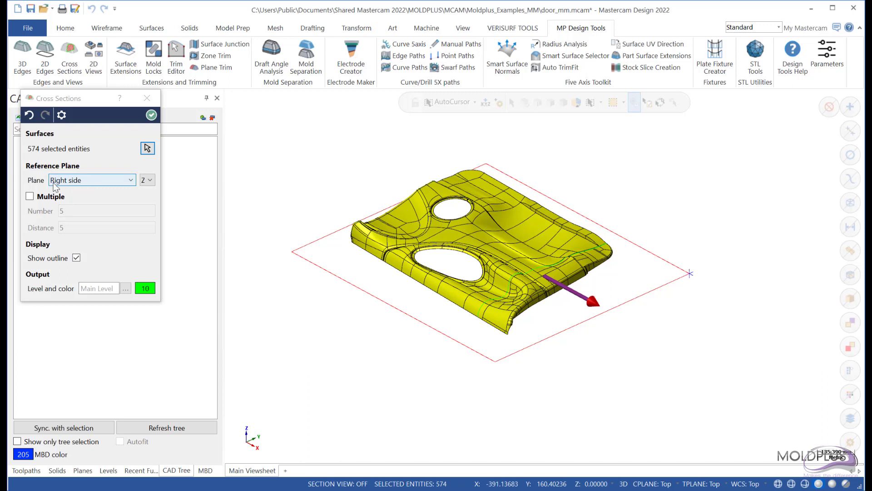
click(30, 196)
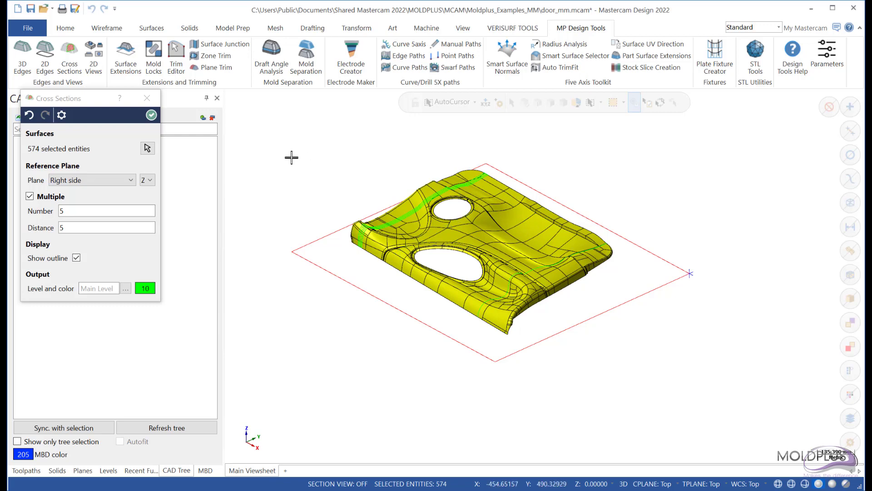
click(147, 98)
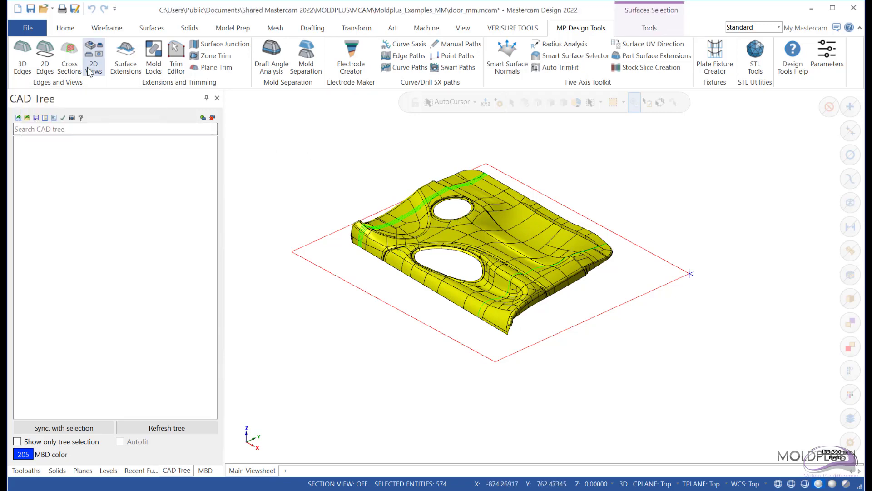
Step: Generate ANSI 2D views of the door for Top, Front and R Side with a spacing of 20
click(93, 62)
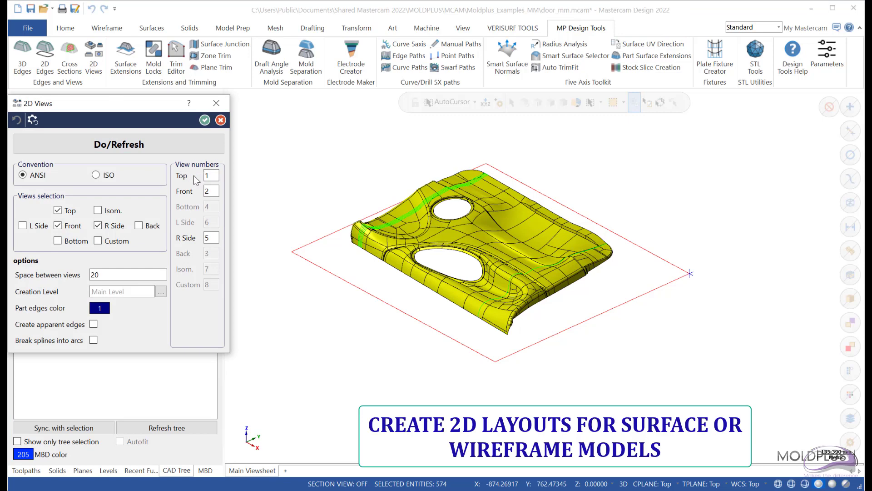
click(136, 144)
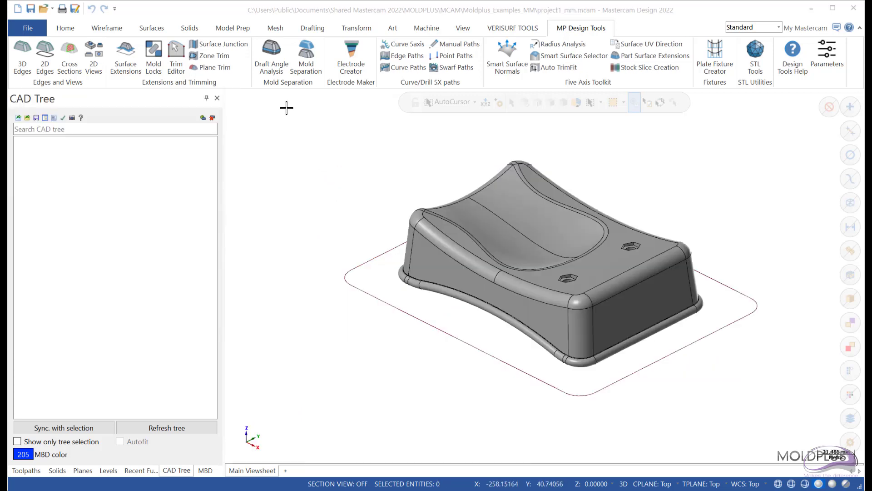
Step: Run a draft angle analysis relative to the Top plane with a 3-degree Above angle and part line creation, and inspect the parting line
click(279, 72)
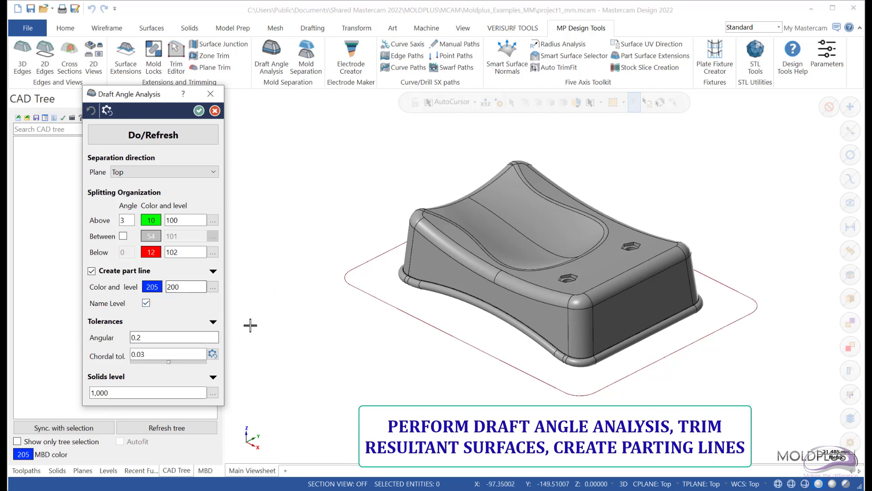
click(171, 139)
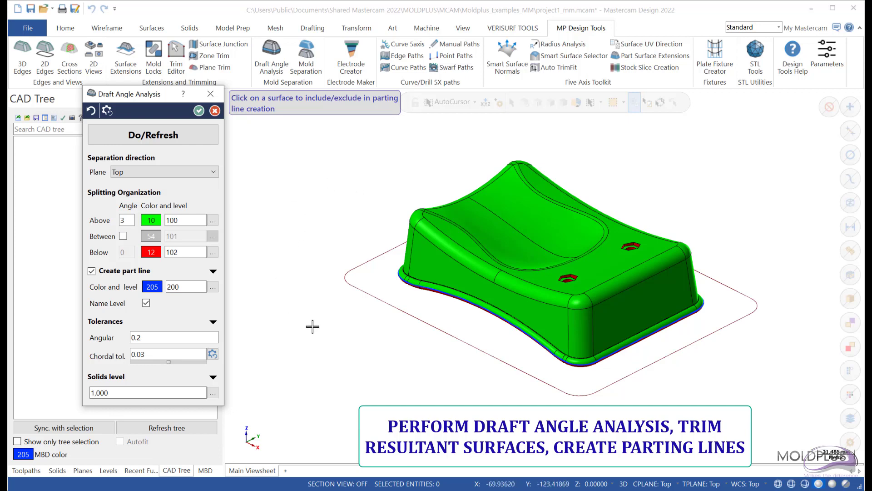
mouse_move(444, 353)
middle_down()
mouse_move(451, 234)
mouse_move(452, 362)
middle_up()
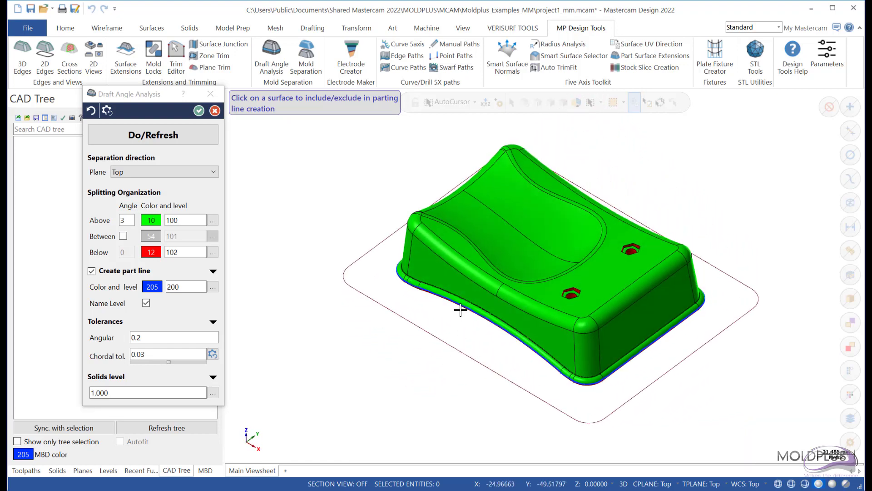
scroll(460, 308, up, 5)
scroll(434, 287, up, 3)
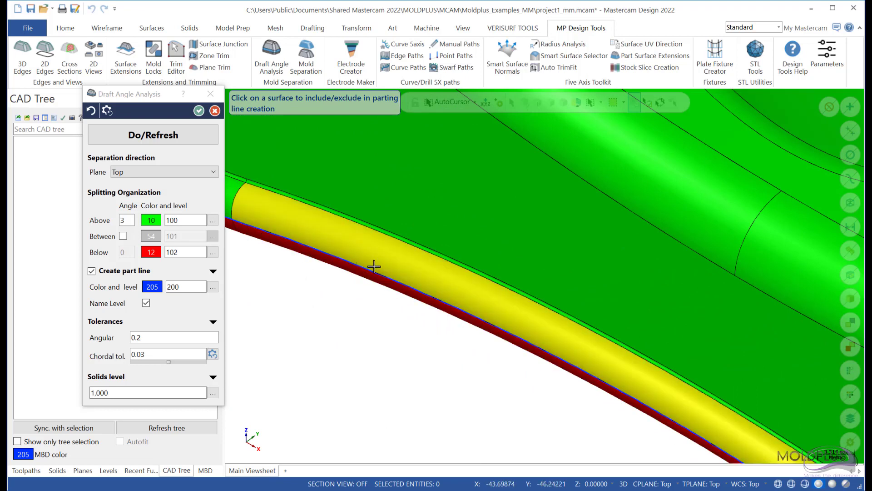
scroll(492, 345, down, 5)
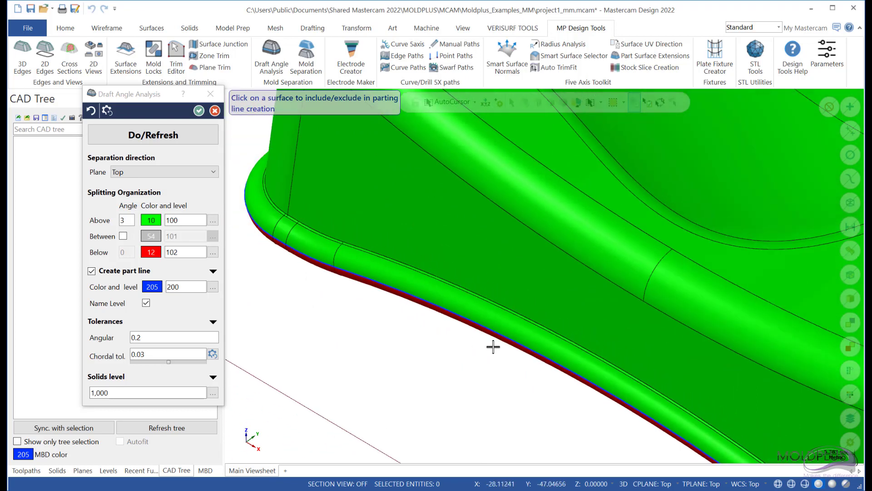
scroll(398, 360, down, 3)
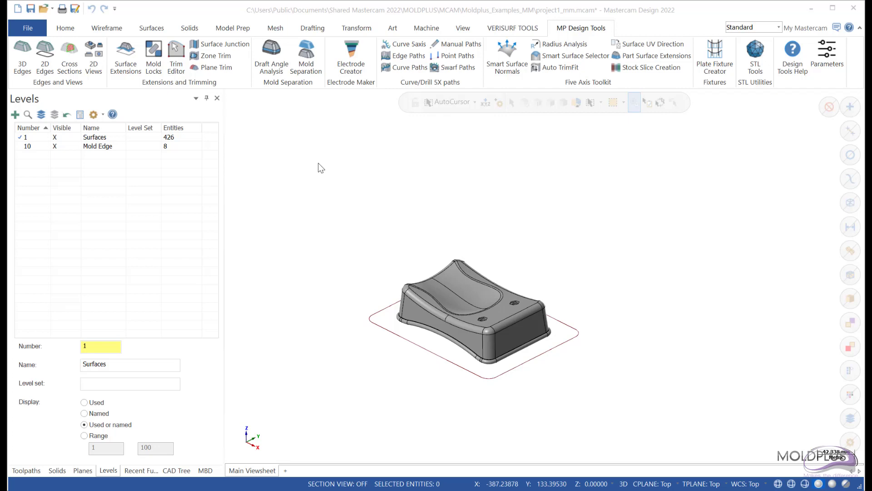
Step: Separate the part's core and cavity faces along the Top plane with a 125 translation offset, reassign the vertical surfaces and accept the separation
click(313, 68)
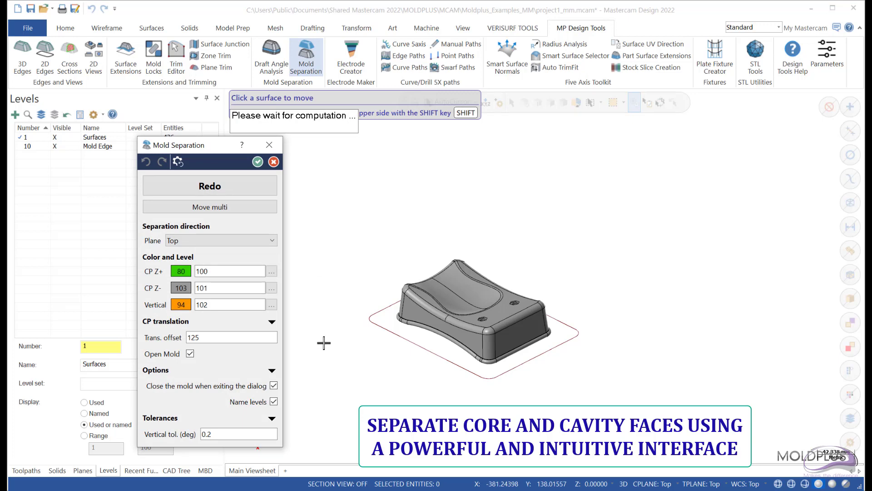
scroll(336, 381, down, 3)
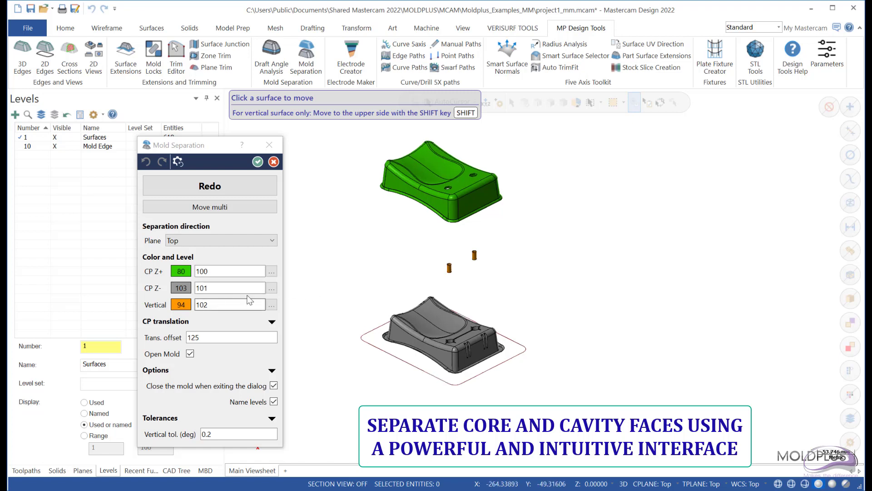
scroll(429, 255, up, 3)
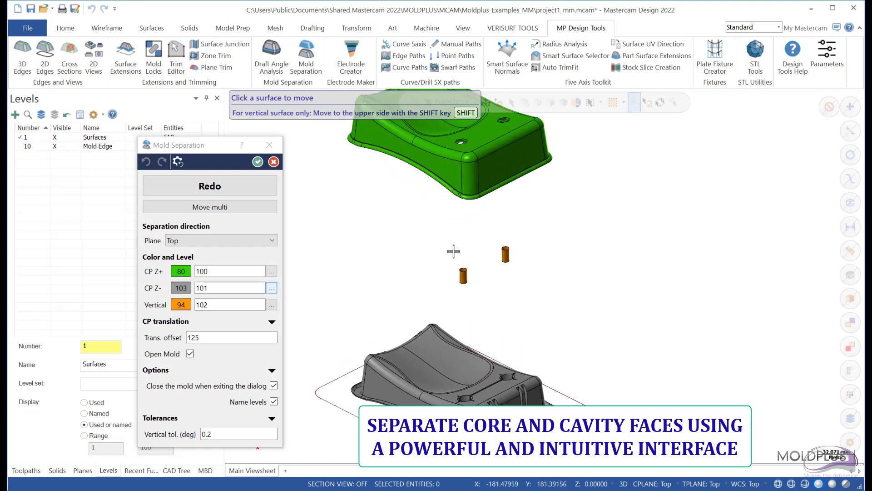
scroll(413, 258, down, 2)
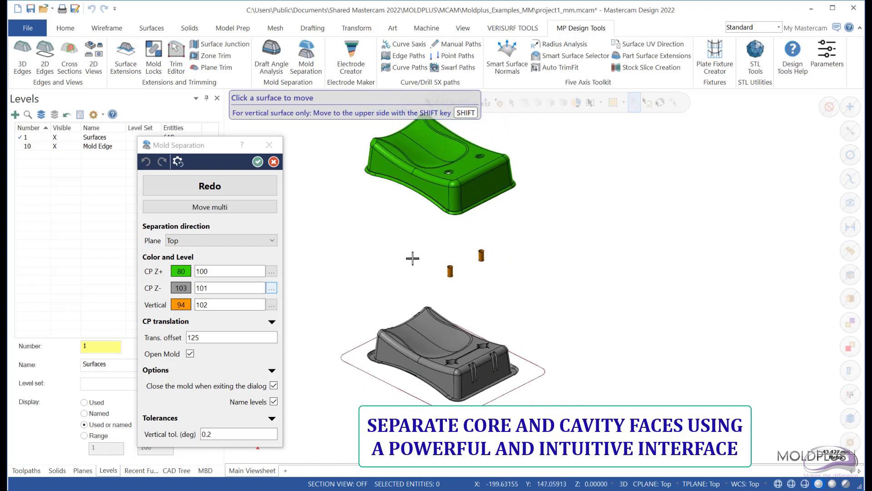
scroll(412, 258, down, 1)
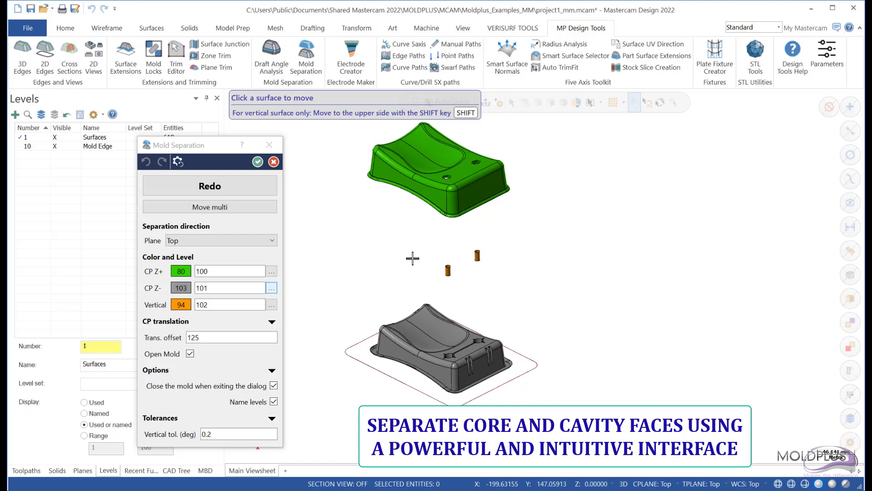
scroll(411, 257, up, 1)
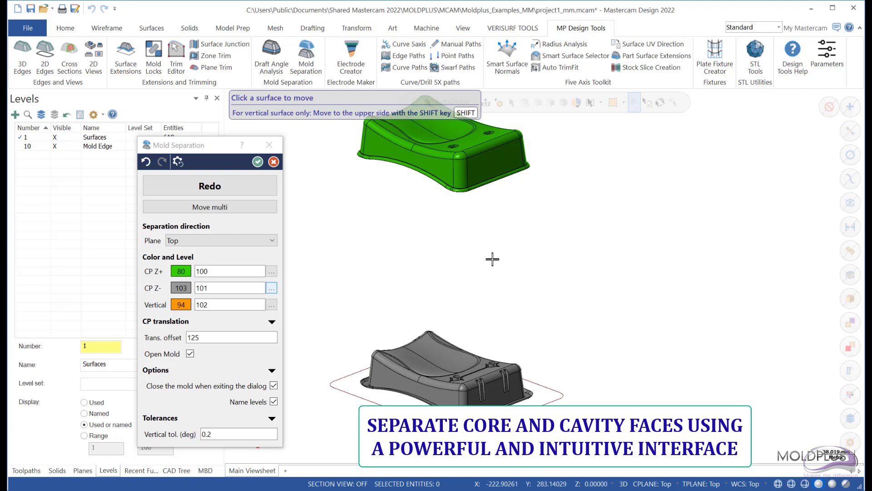
click(257, 162)
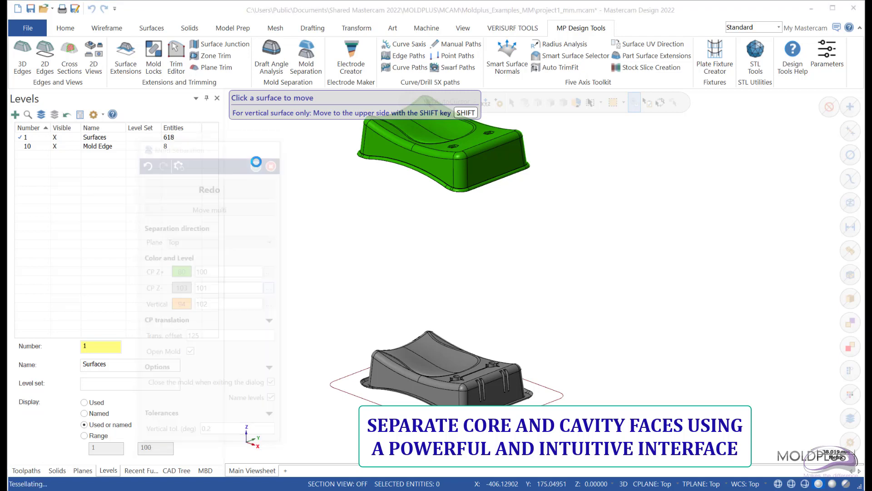
scroll(640, 172, down, 1)
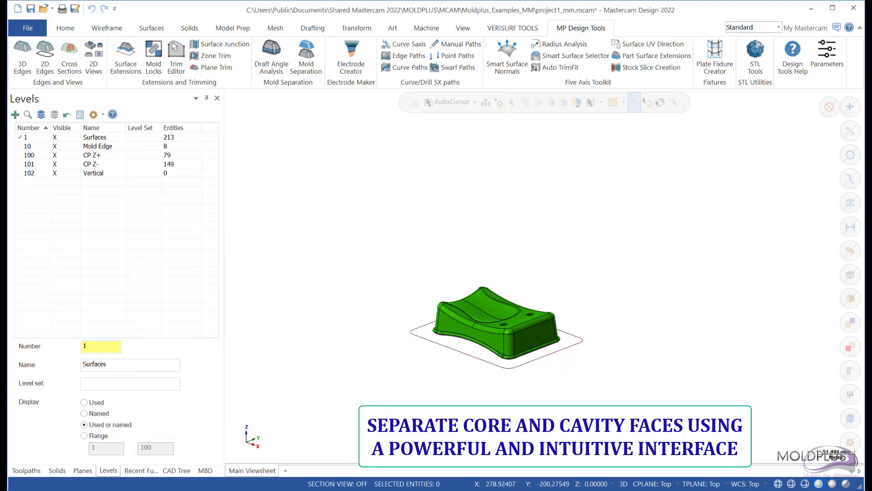
scroll(546, 412, up, 2)
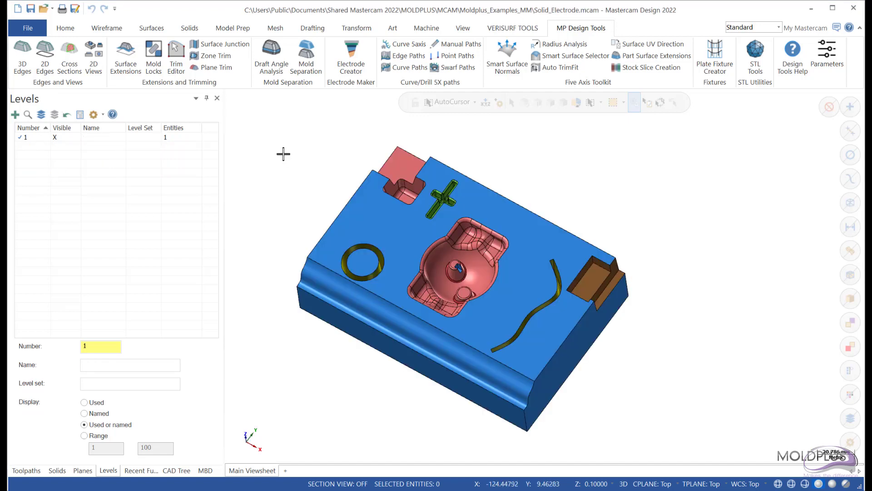
Step: Start Electrode Creator on the solid electrode part and accept its part configuration with the part end level set to 1
click(352, 56)
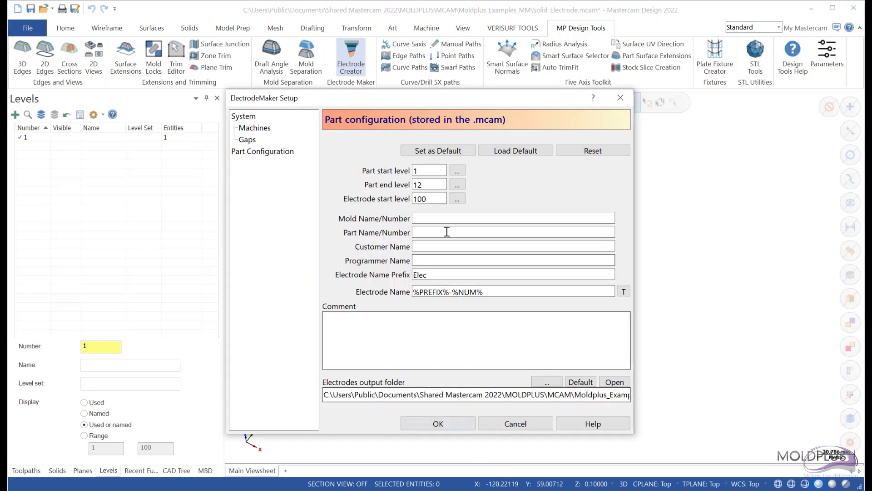
text(6)
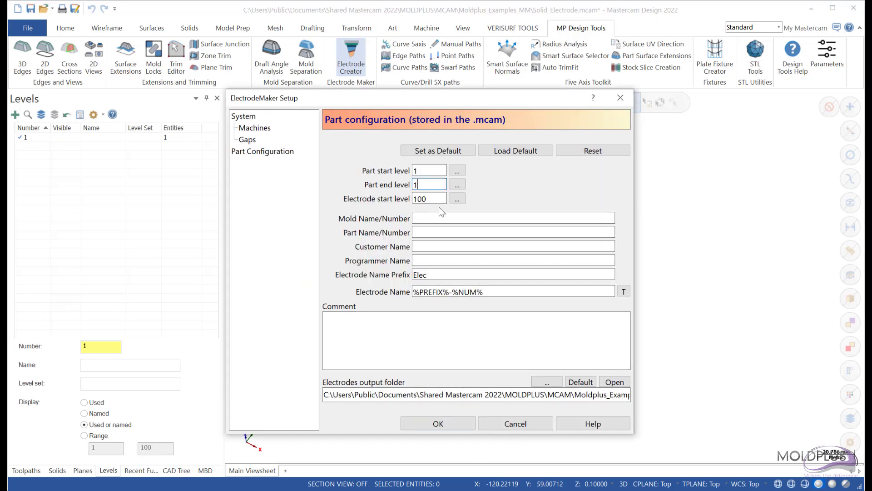
click(439, 424)
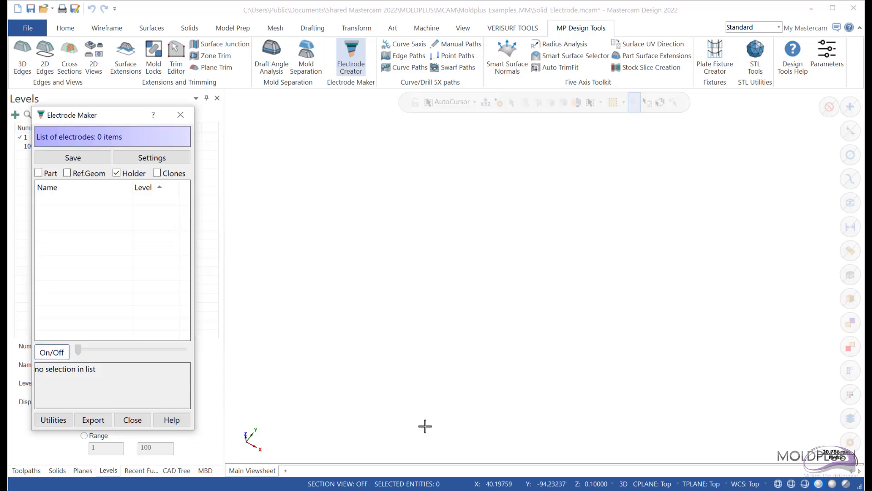
Step: Show the part in the electrode list and create a new electrode named Elec-1
click(38, 173)
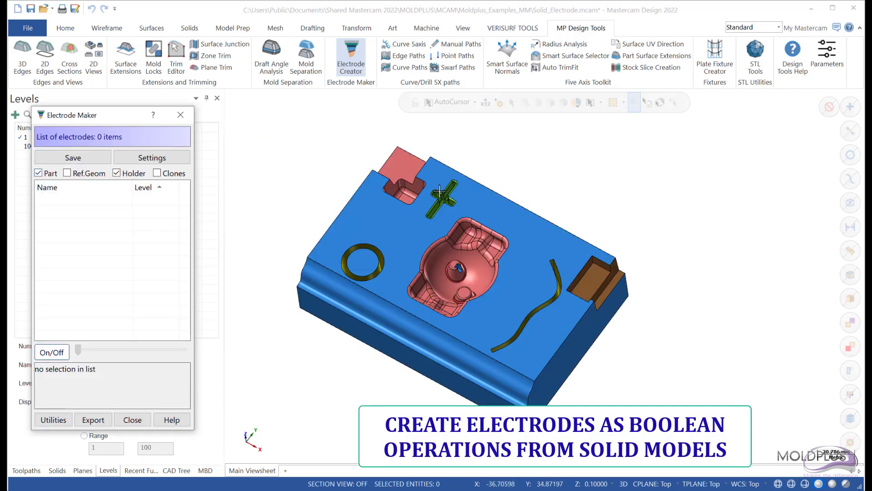
scroll(422, 184, up, 2)
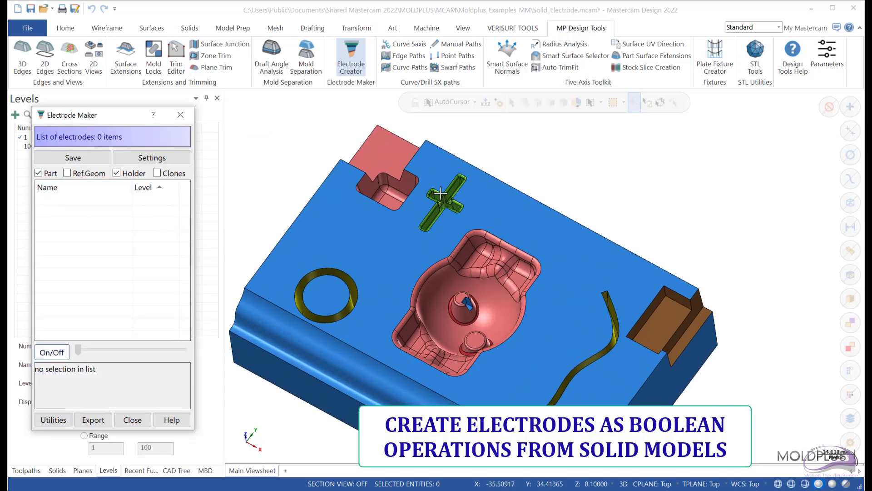
right_click(58, 207)
click(77, 217)
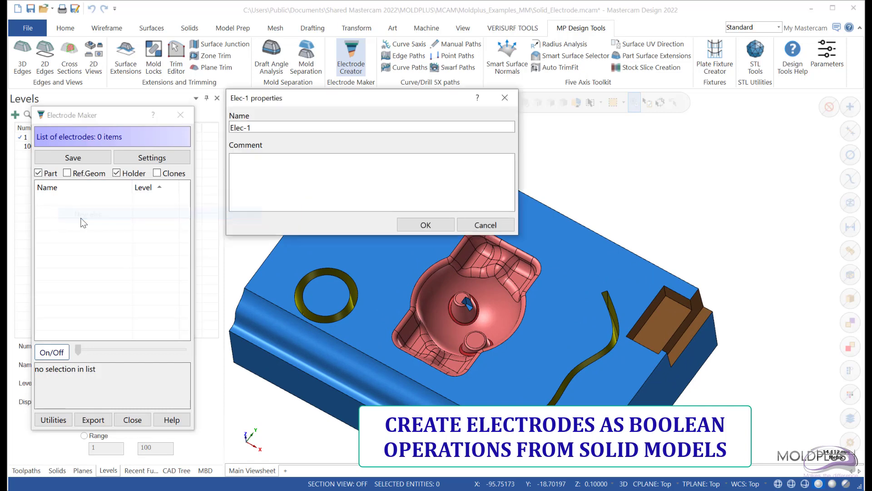
click(419, 225)
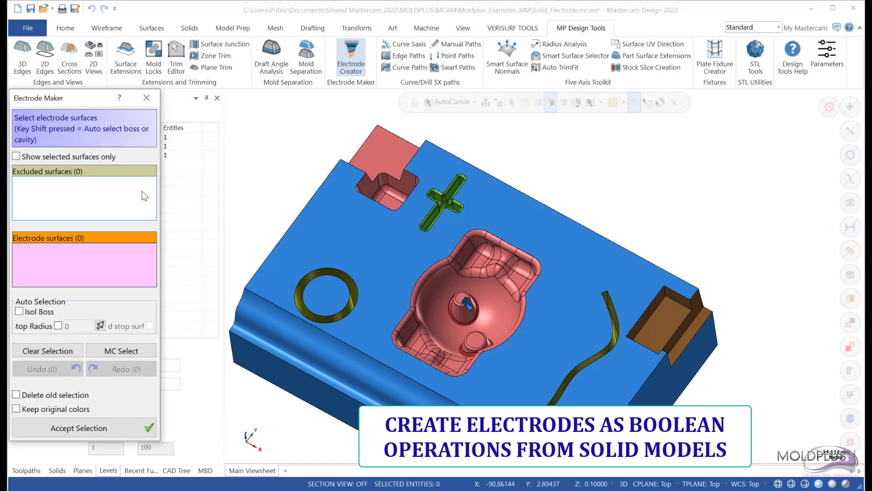
Step: Exclude the block's top face, auto-select the cross-shaped pocket's surfaces as electrode surfaces and accept the selection
click(139, 192)
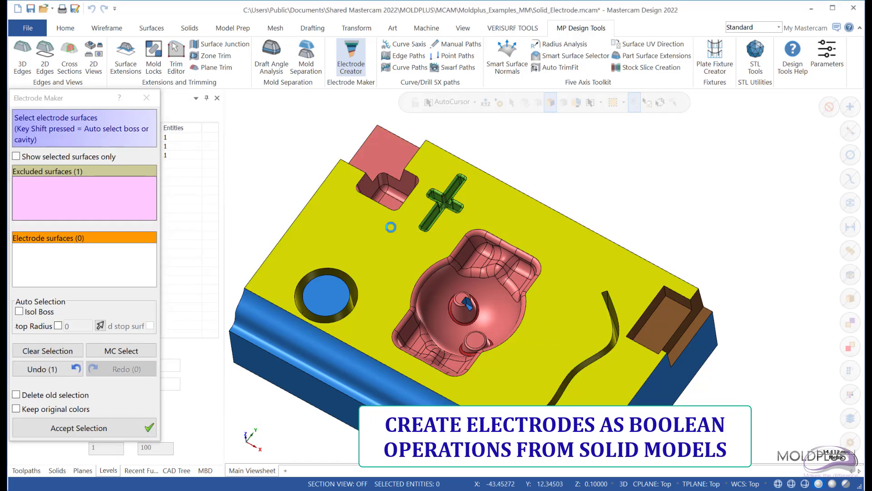
click(392, 228)
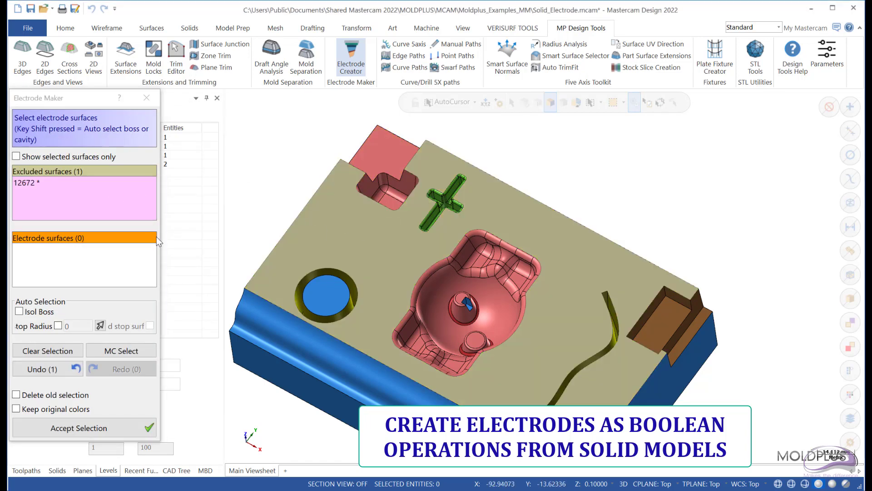
click(438, 200)
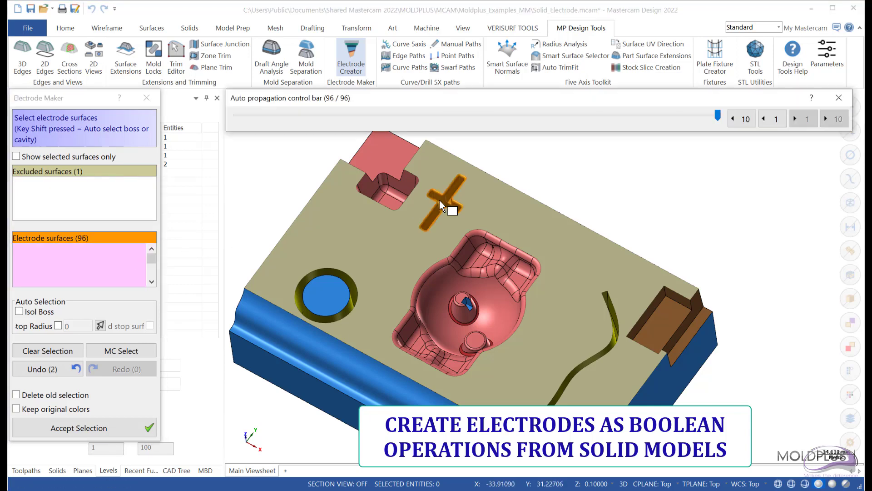
click(79, 432)
Step: Set Elec-1's construction mode to By boolean and its raw stock values to Face XY 1, Stock XY 1, Chamfer 2, Stk_Base 6 and Stk_Chf 6
click(137, 177)
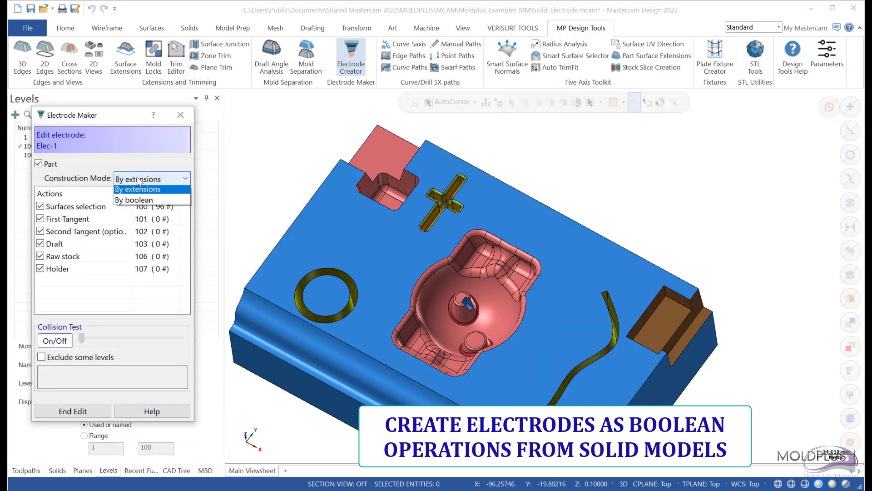
click(141, 201)
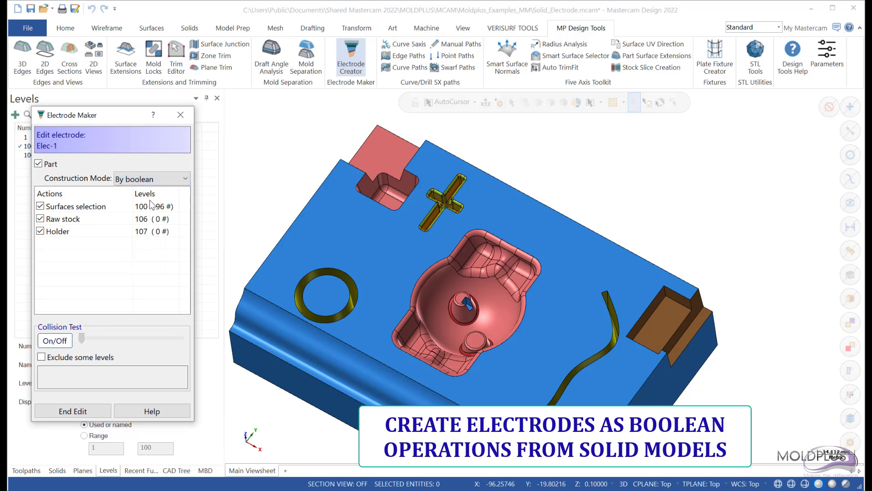
double_click(80, 220)
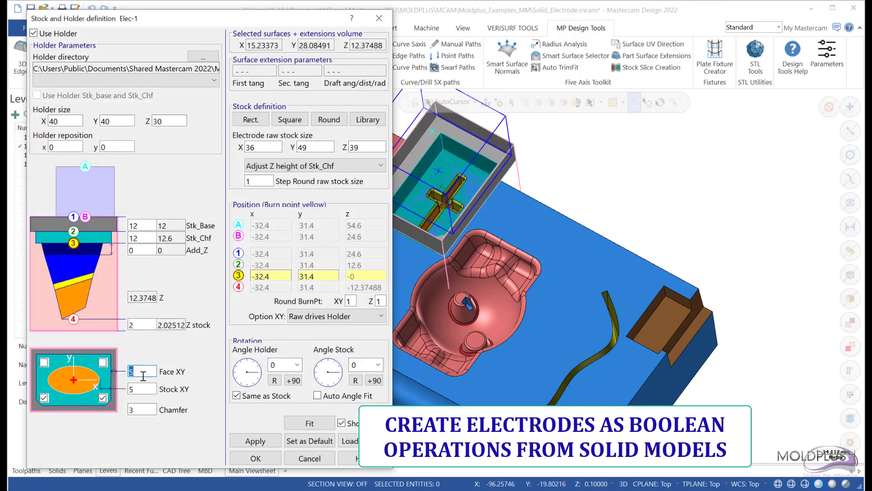
text(1)
double_click(142, 389)
text(1)
double_click(143, 410)
text(2)
double_click(133, 226)
text(6)
double_click(144, 237)
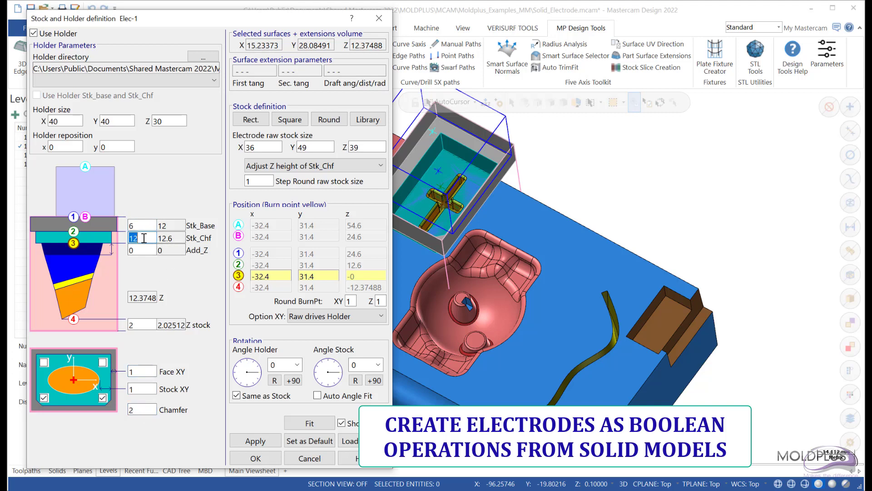
Step: Try a 90-degree rotation of the holder and stock, compute a rectangular raw stock and accept the stock and holder definition
click(294, 381)
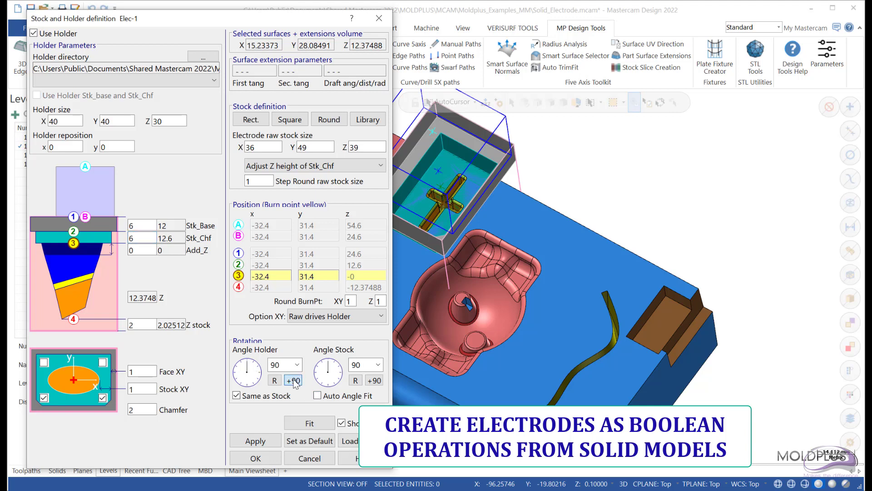
click(251, 120)
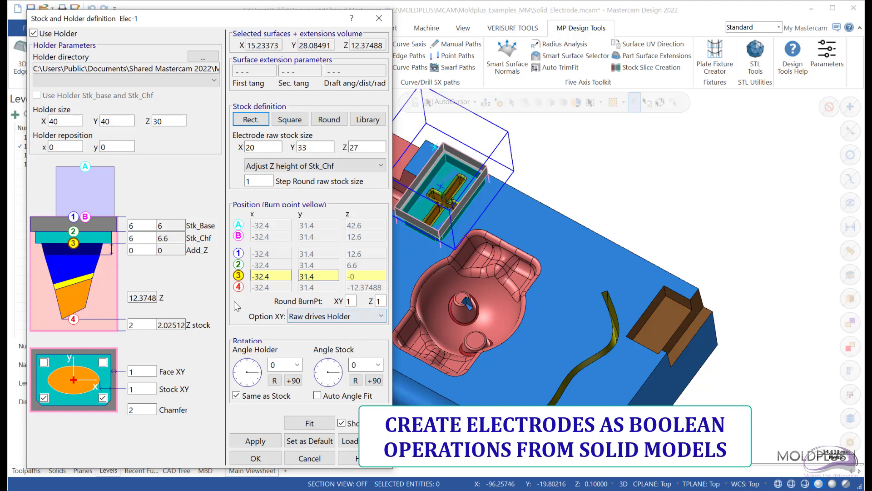
click(256, 458)
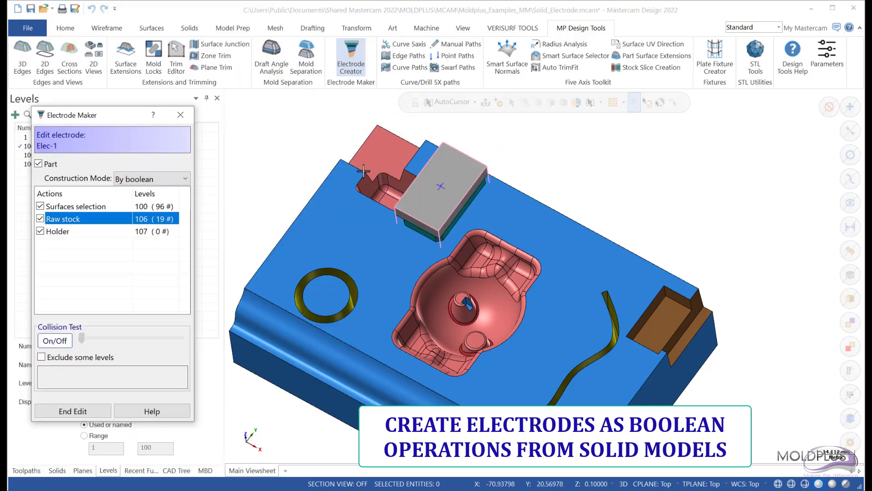
Step: Hide the part, inspect the boolean electrode from the side and show the part again
click(38, 164)
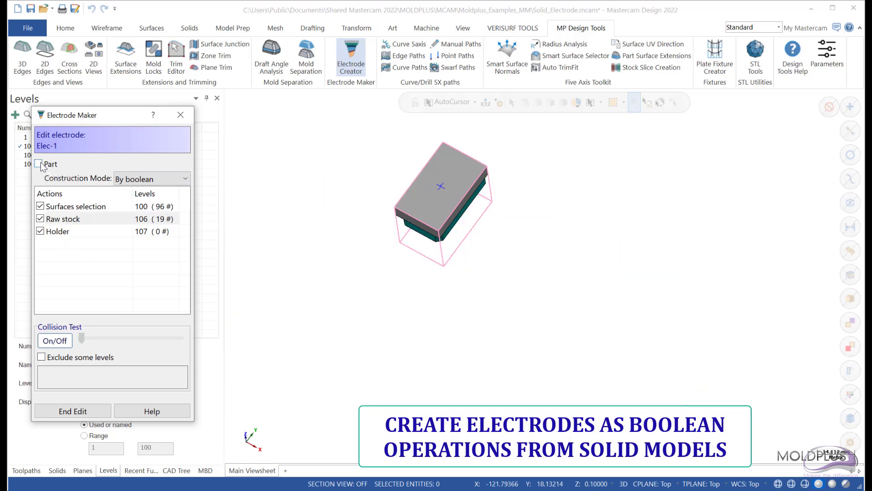
middle_drag(477, 305, 454, 273)
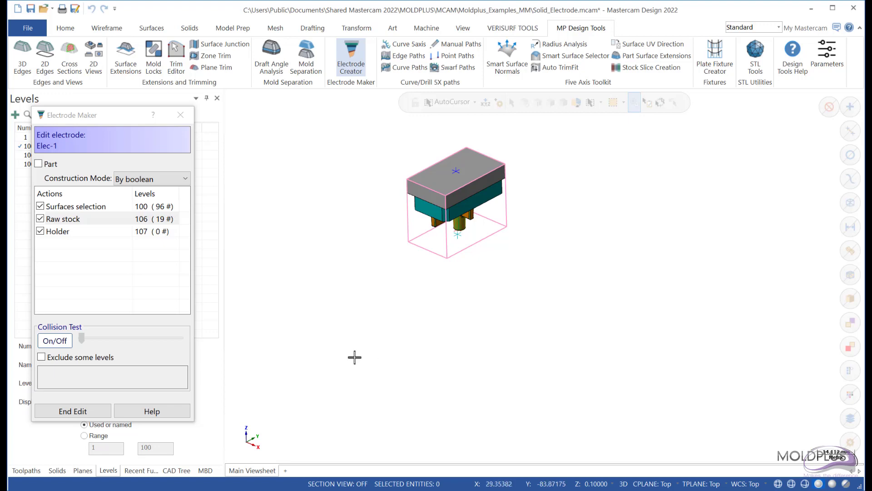
click(39, 164)
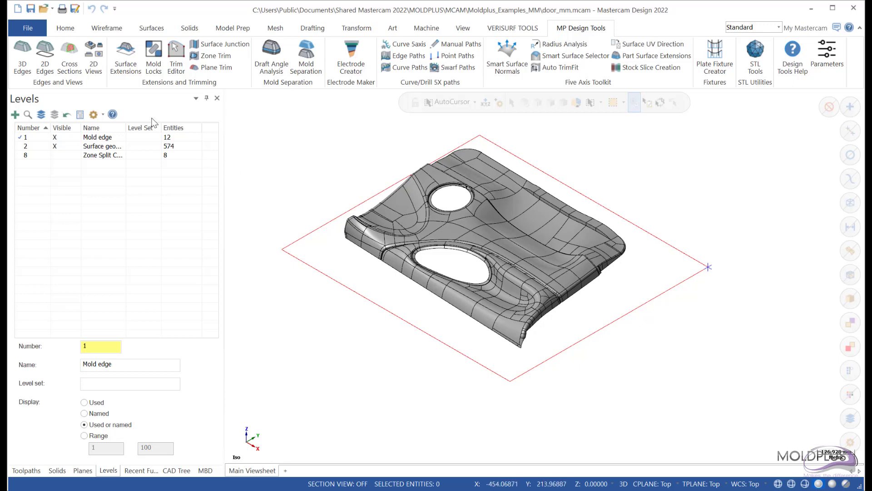
Step: Start Surface Extensions on the door model in planar axis extension mode with the Bottom plane
click(119, 71)
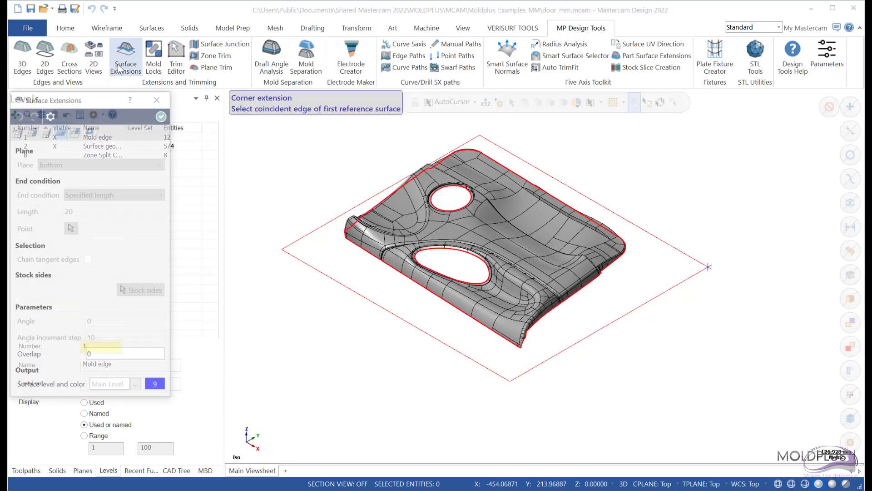
drag(106, 104, 122, 114)
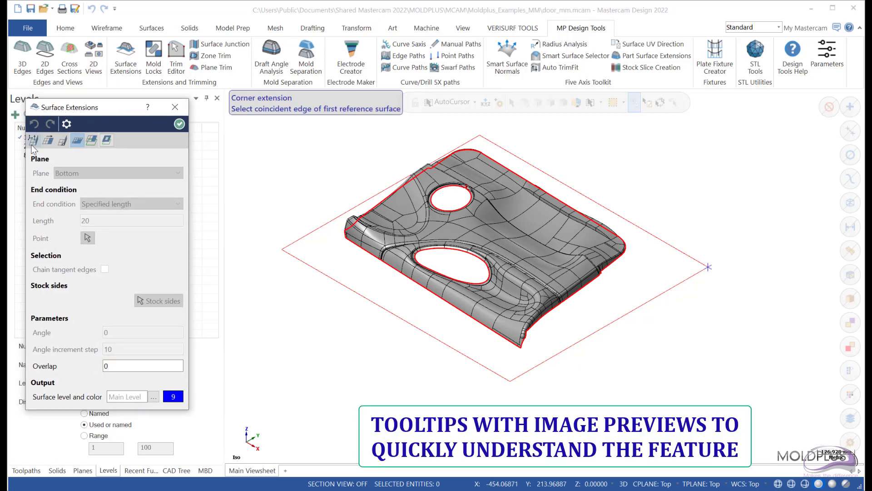
mouse_move(32, 144)
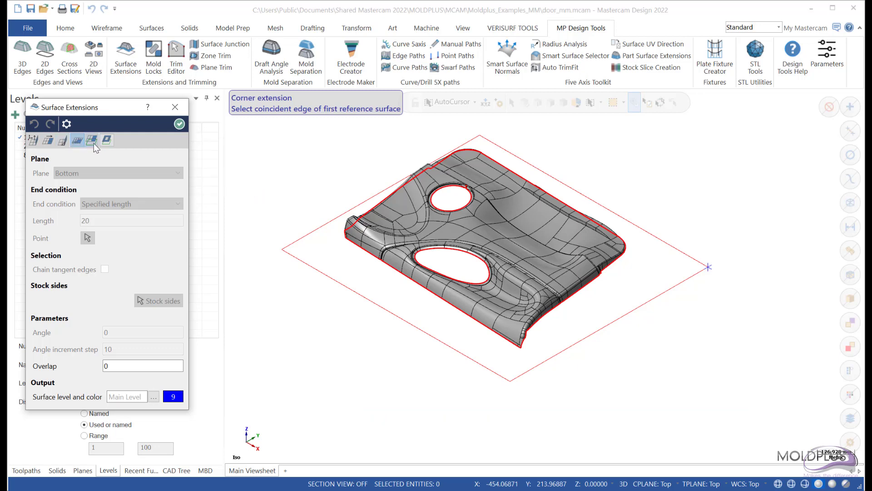
click(33, 140)
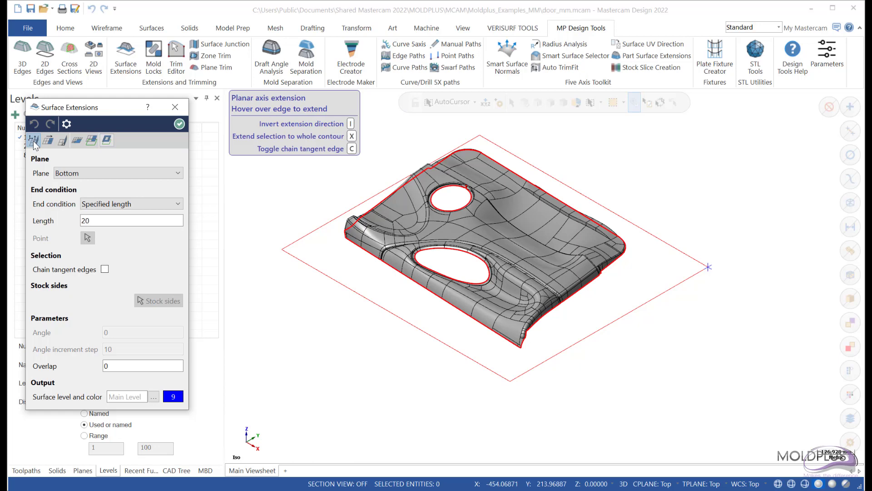
click(88, 174)
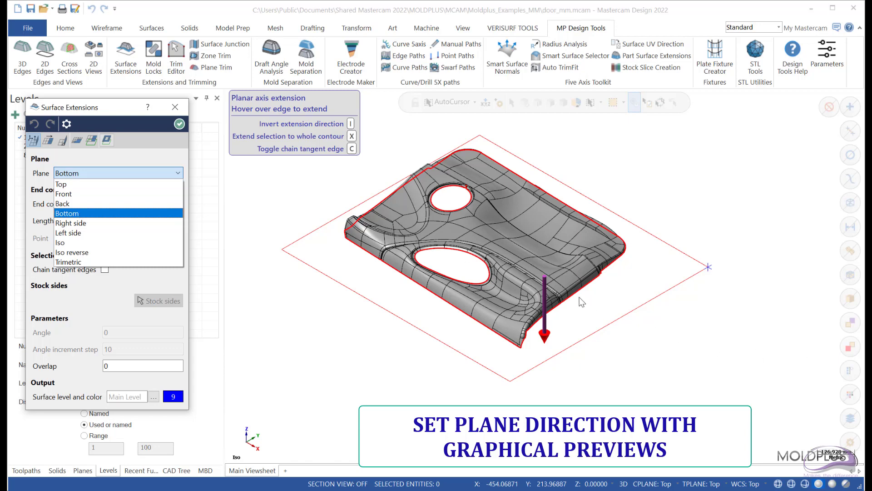
click(67, 216)
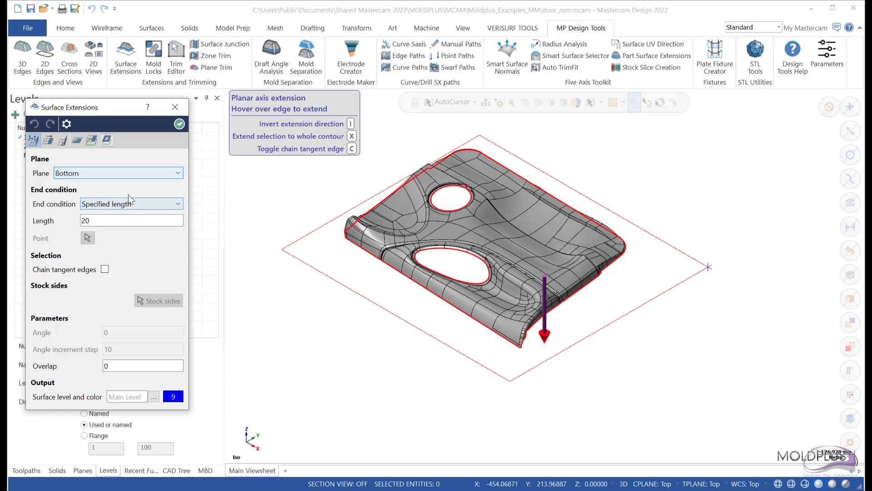
Step: Set the planar extension's end condition to To construction depth
click(157, 205)
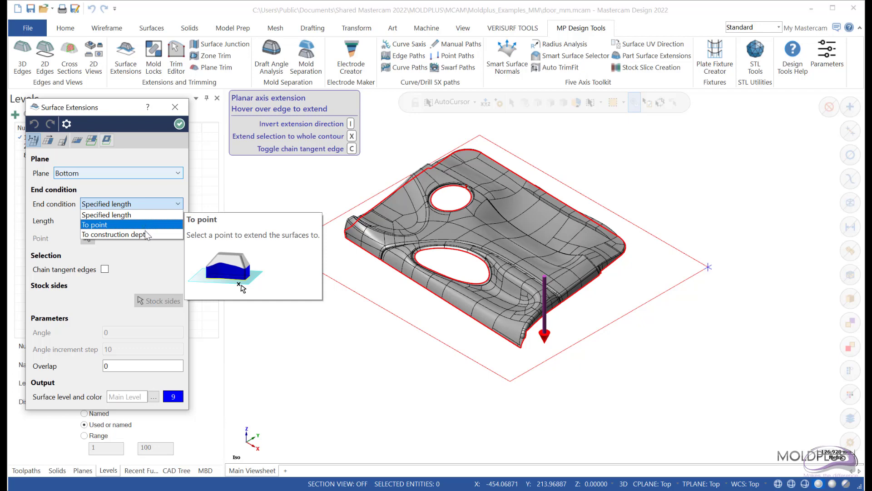
key(Escape)
key(Down)
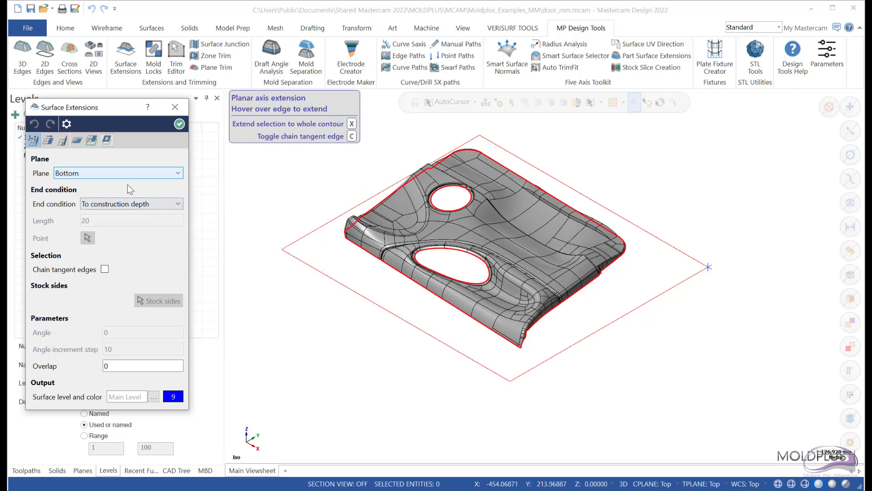
click(133, 200)
click(175, 231)
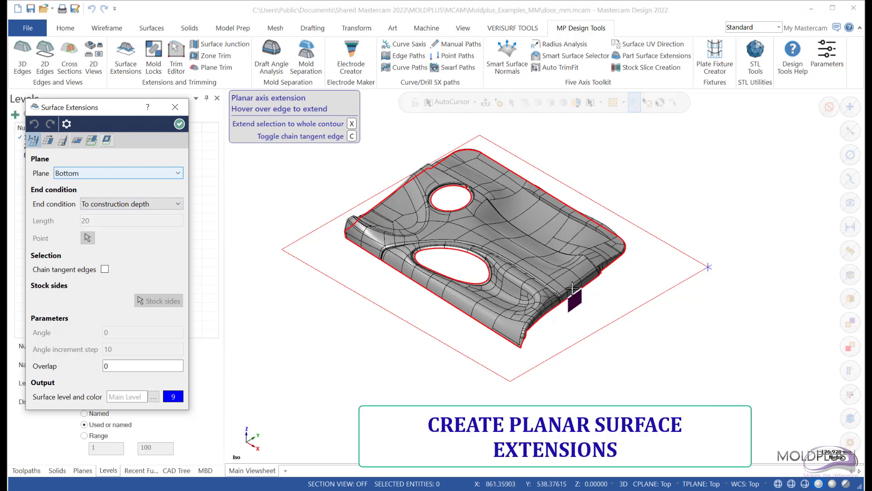
Step: Enable Chain tangent edges and preview the planar extension along the door's outer edges
click(105, 269)
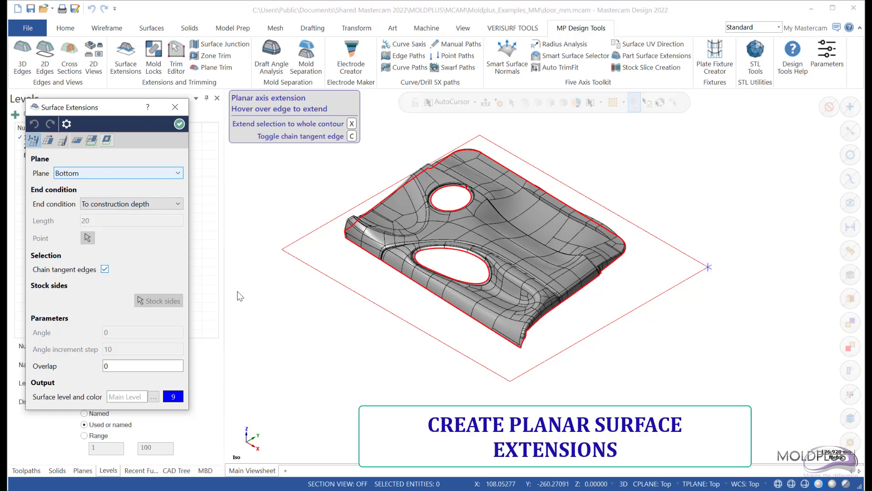
click(572, 288)
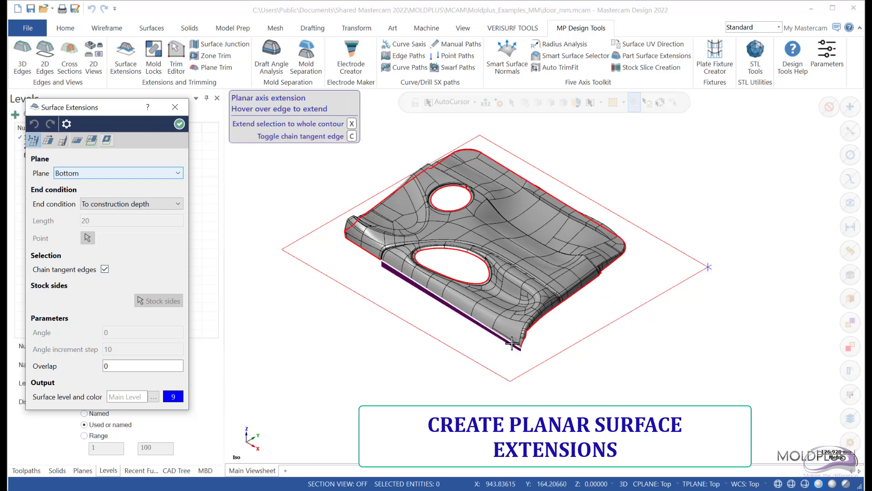
click(471, 319)
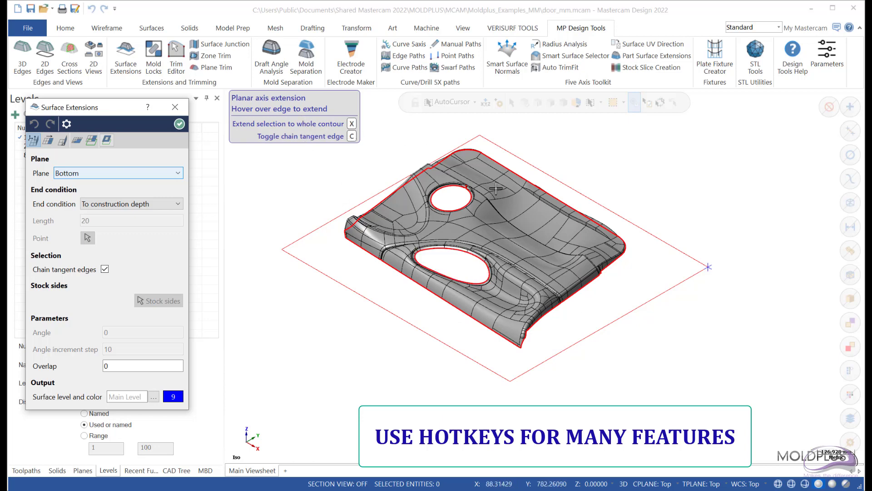
Step: Extend the selection to the whole contour and preview the planar extension around the door's outer boundary
key(x)
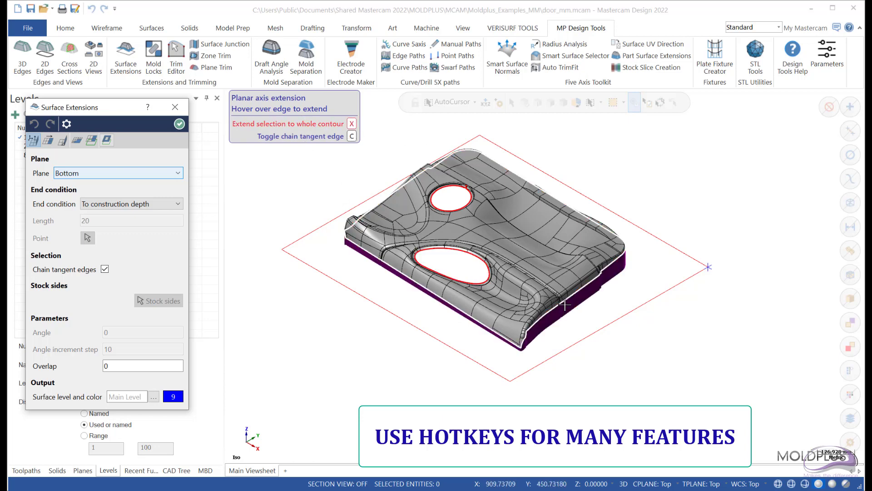
scroll(565, 306, up, 2)
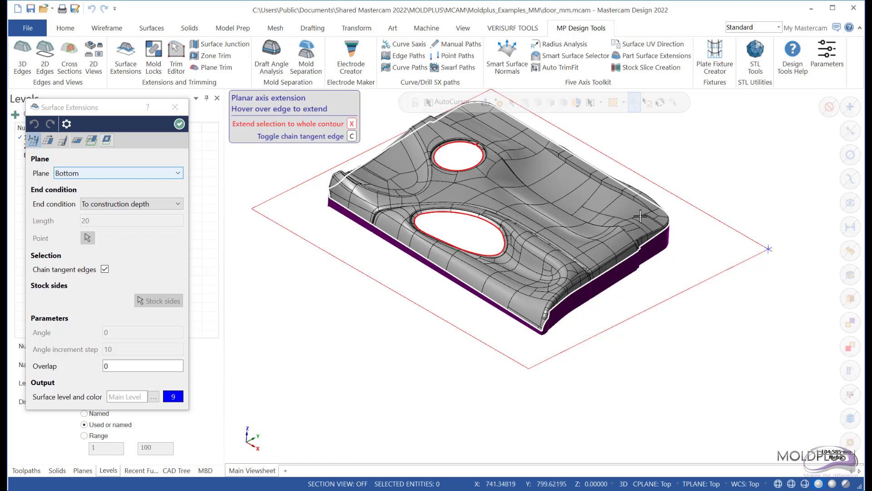
click(607, 269)
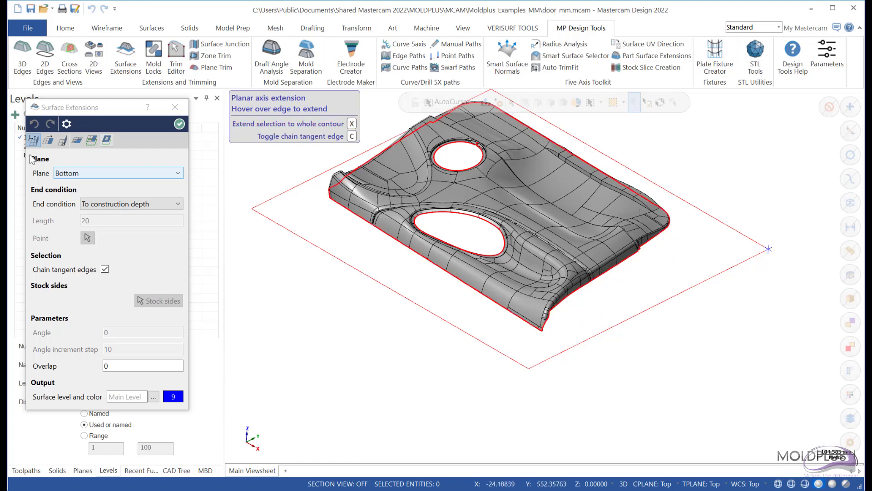
Step: Switch to tangent extension with the Specified length end condition and preview it on the door's long front edge
click(48, 140)
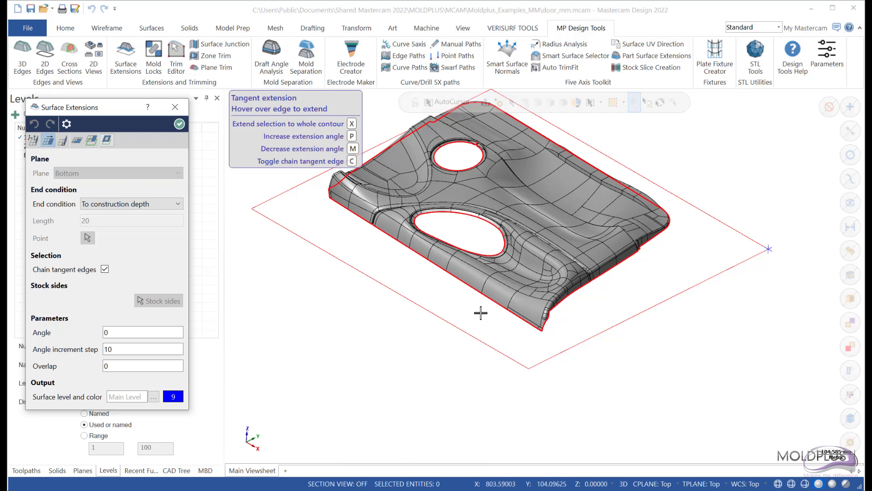
click(113, 204)
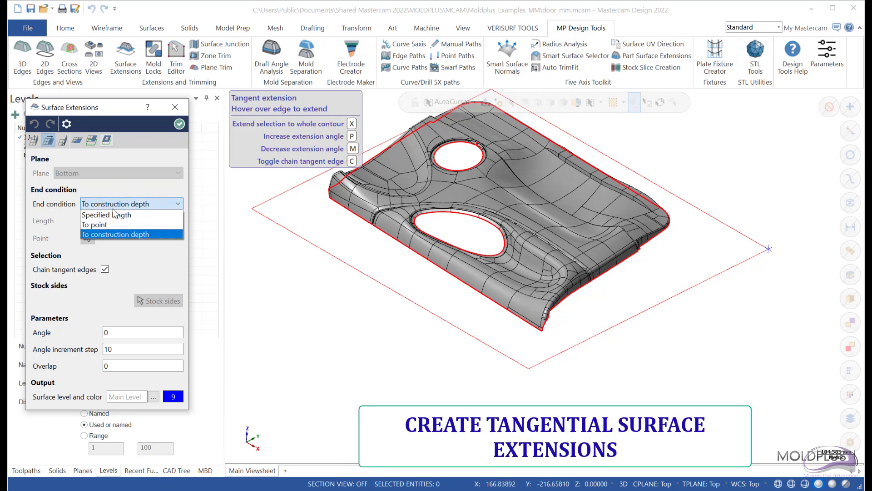
click(111, 214)
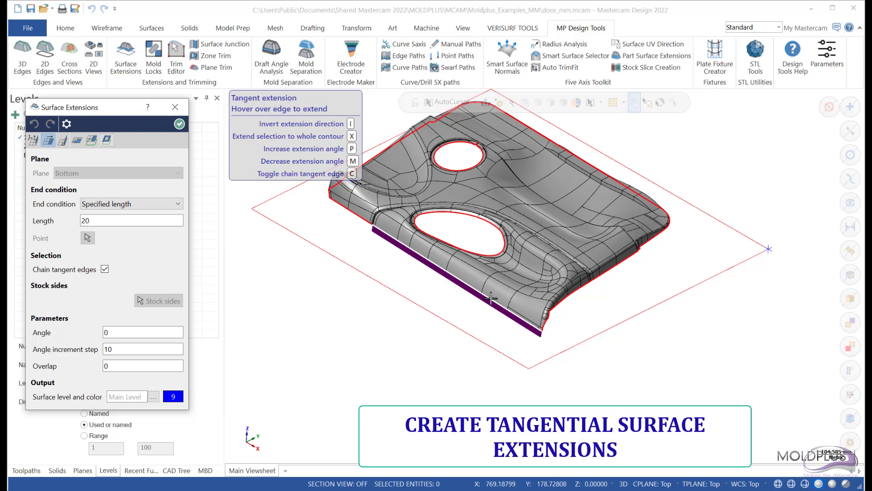
Step: Turn off Chain tangent edges and create 20 mm tangent extensions on individual segments of the door's long front edge near the corner
key(c)
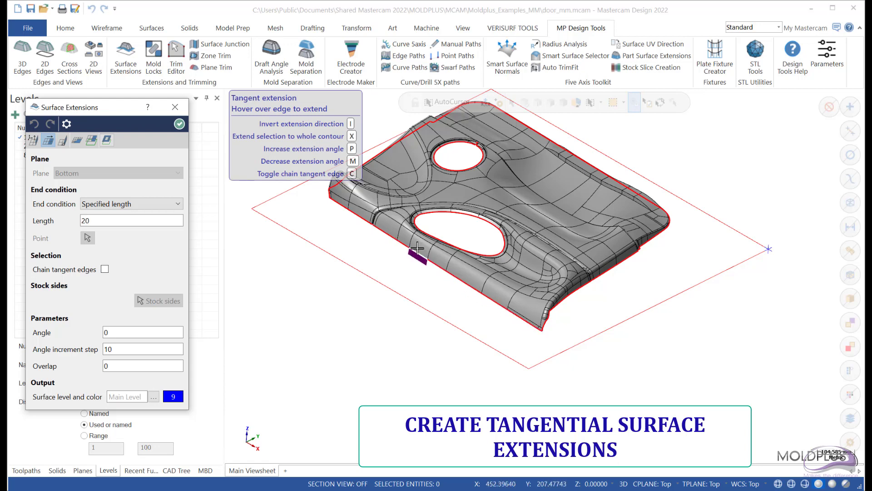
click(460, 281)
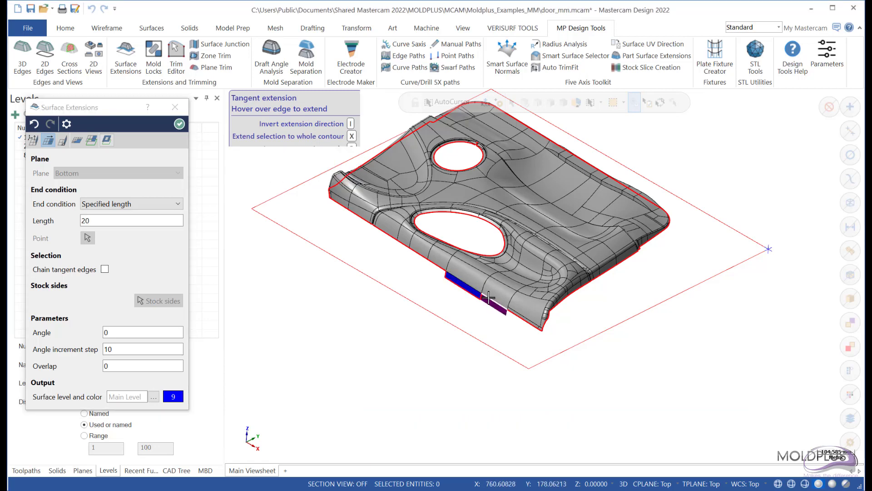
click(510, 315)
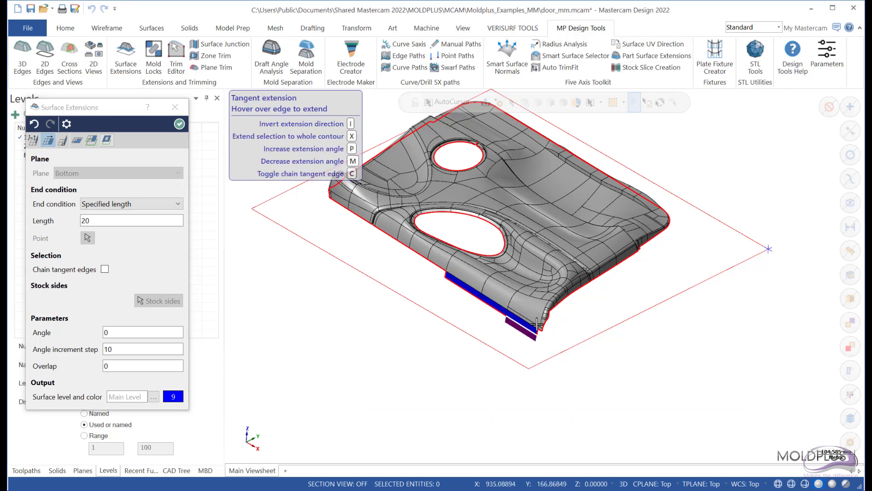
Step: Switch to normal extension and add 20 mm extensions at angle 0 along the tangent extension's outer edge
scroll(500, 291, up, 5)
scroll(493, 272, up, 2)
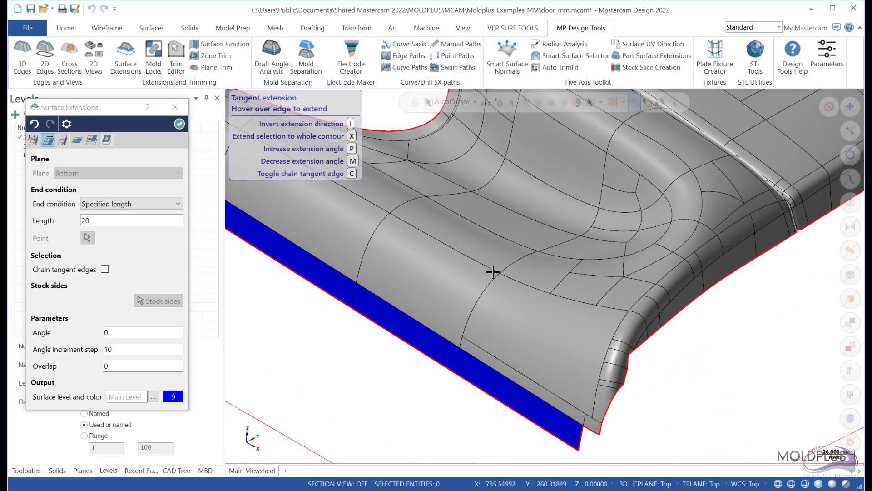
scroll(445, 281, down, 1)
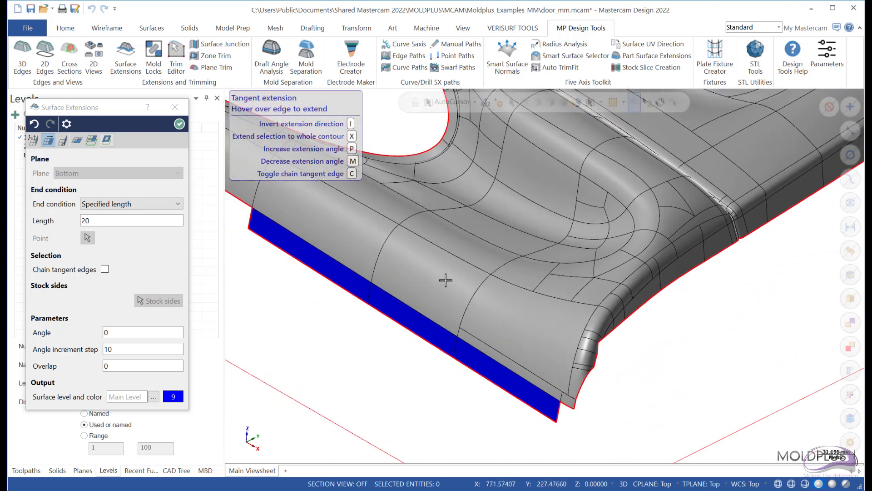
click(61, 140)
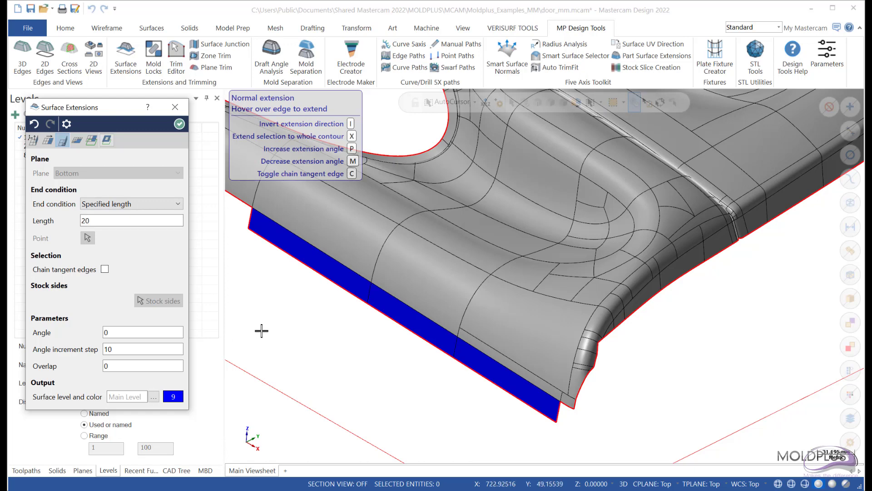
mouse_move(346, 304)
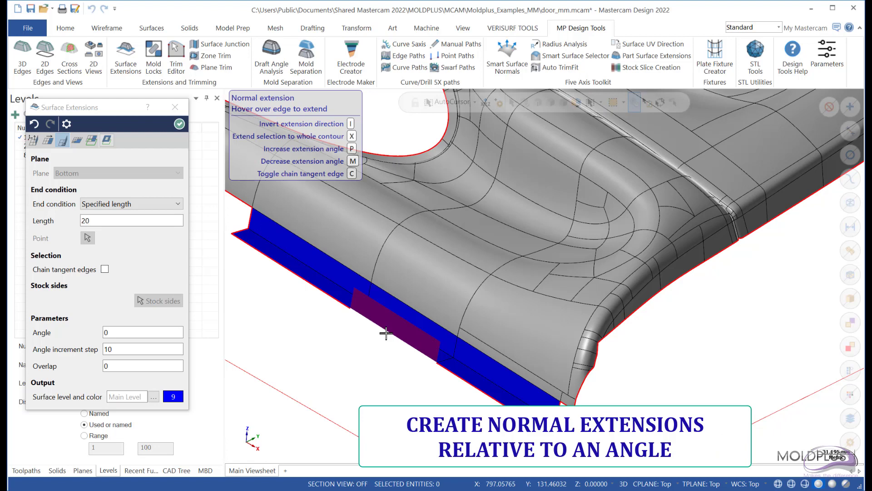
Step: Set the normal extension's angle to 50 and apply it along the outer edge of the tangent extension
key(m)
key(p)
key(p)
key(p)
key(p)
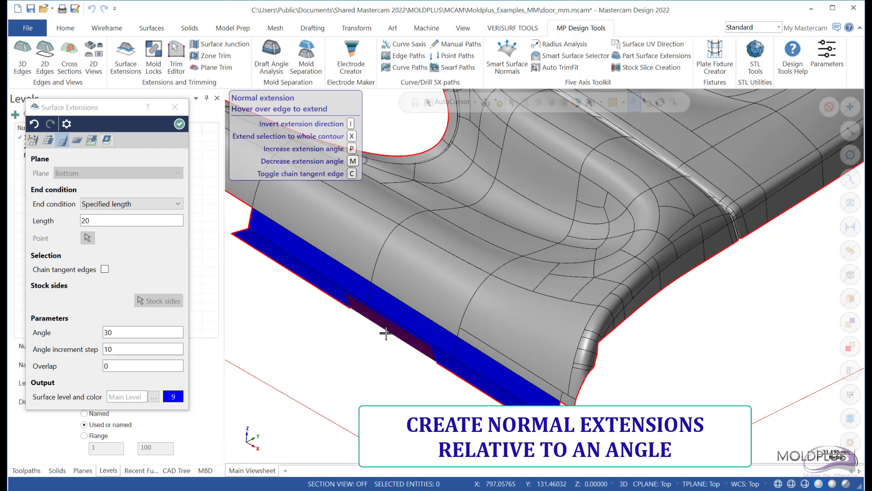
key(p)
key(p)
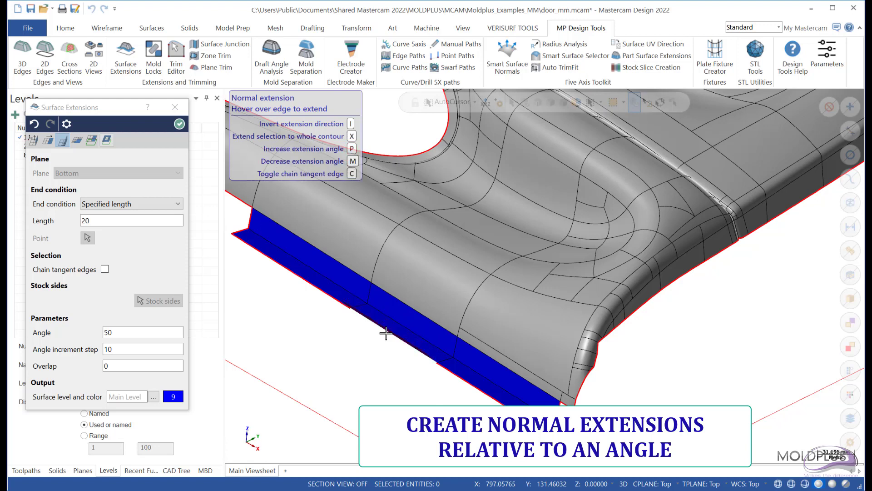
middle_drag(386, 333, 327, 324)
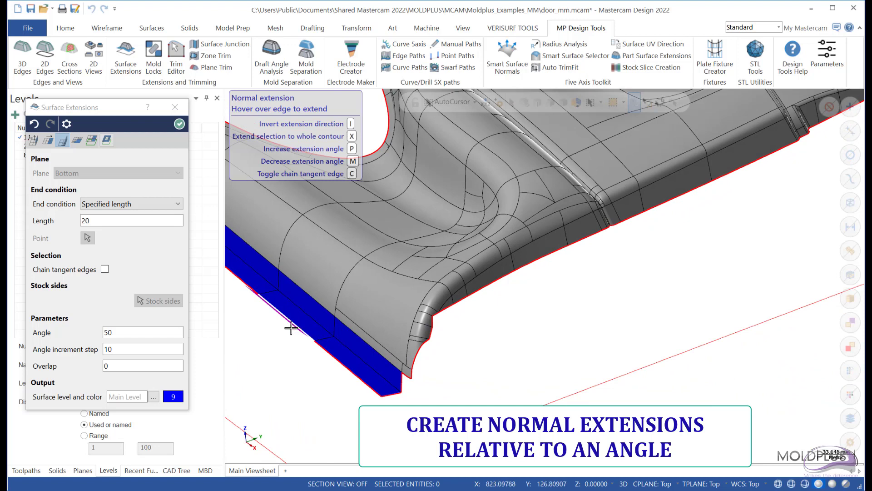
middle_drag(306, 374, 334, 387)
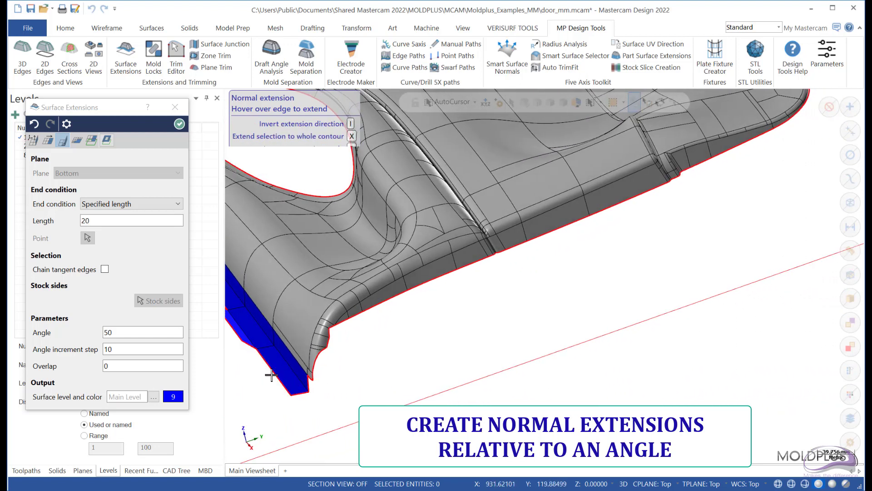
scroll(599, 389, down, 2)
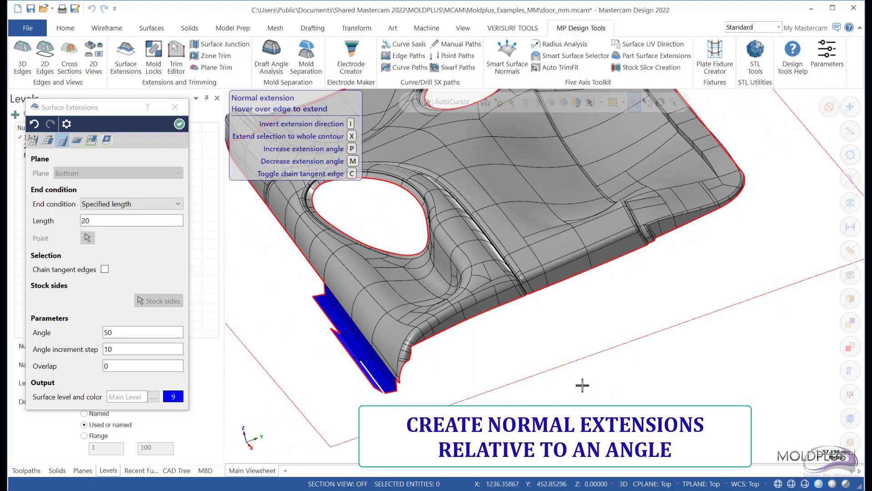
scroll(259, 311, up, 1)
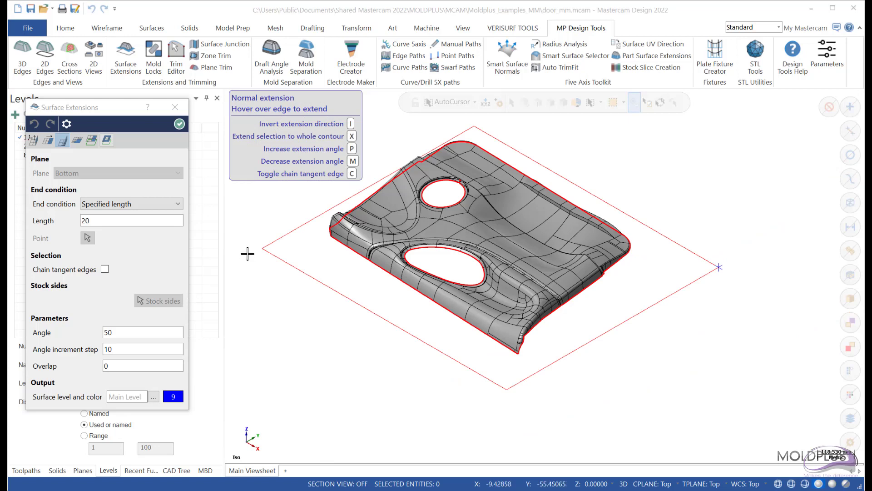
Step: Switch to mold edge extension and chain the rectangle around the door as the stock sides
click(92, 141)
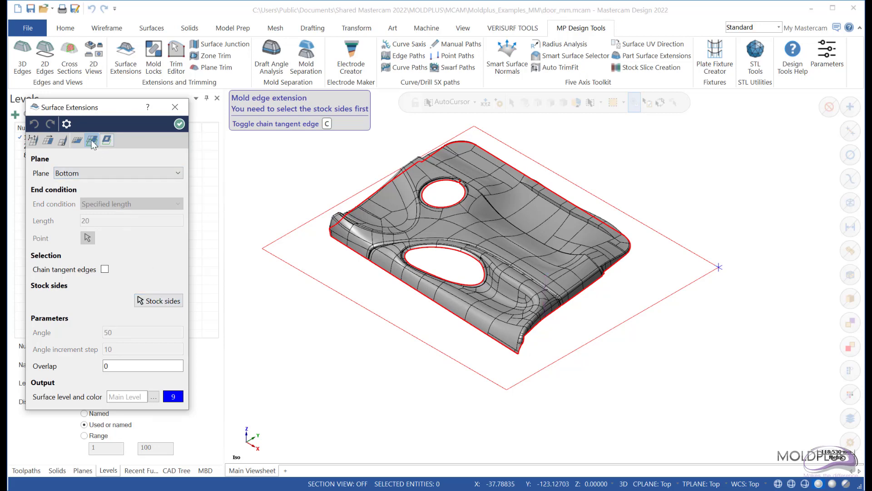
click(155, 302)
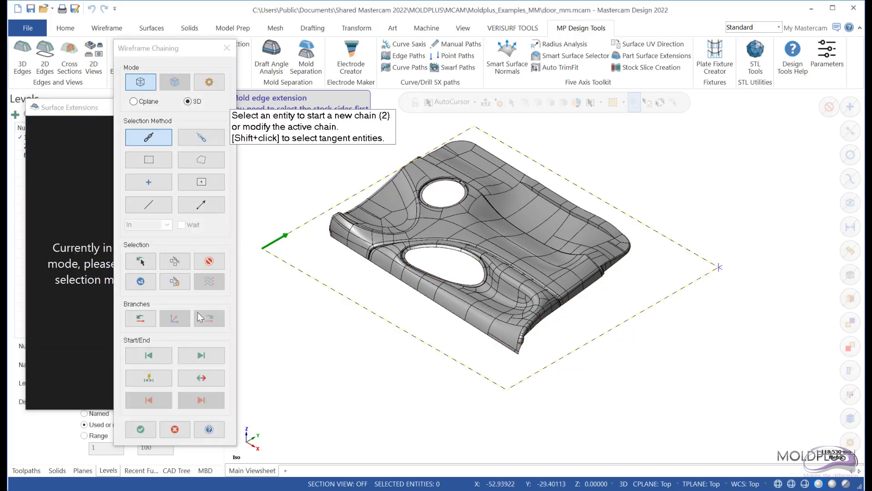
click(145, 430)
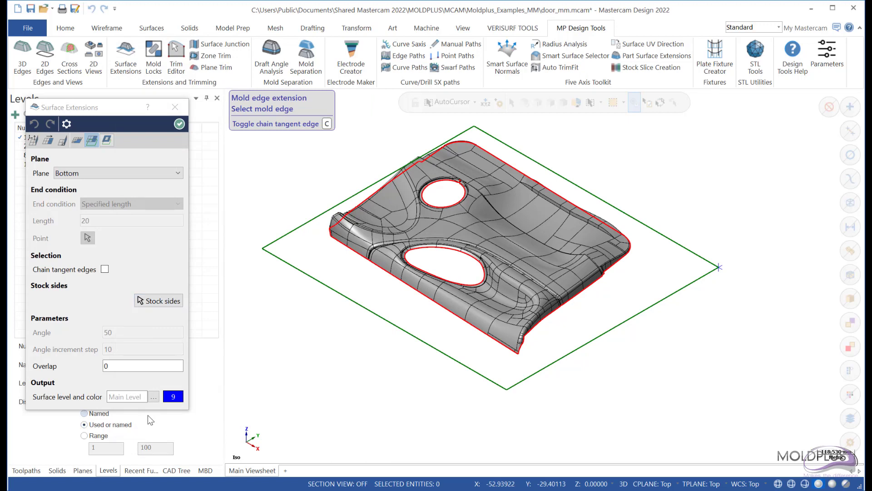
Step: Extend the door's long front edge to the front mold edge with Chain tangent edges enabled
click(367, 310)
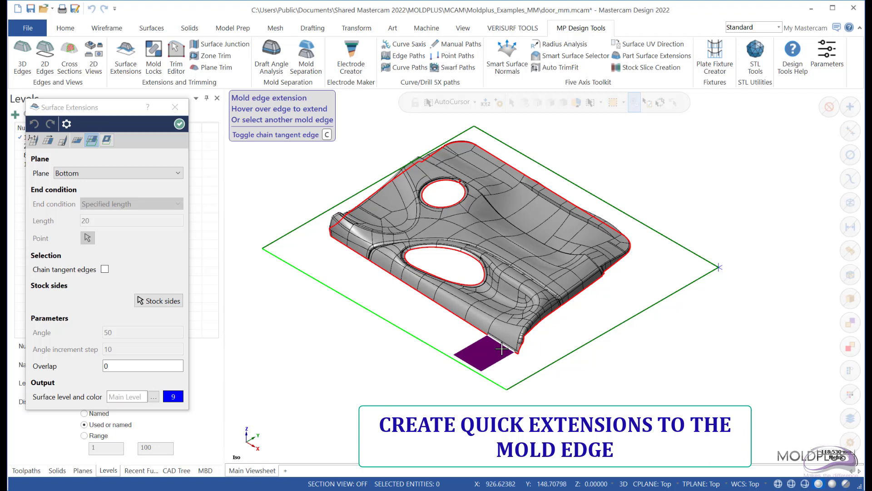
key(c)
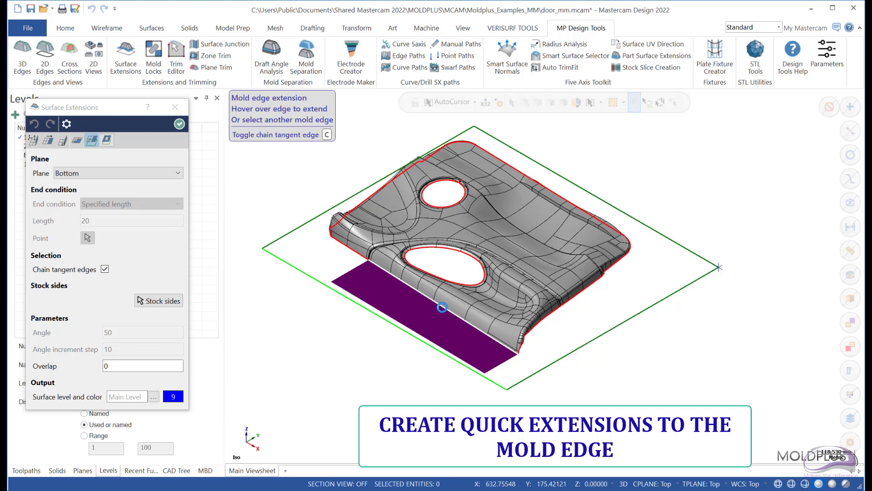
click(442, 307)
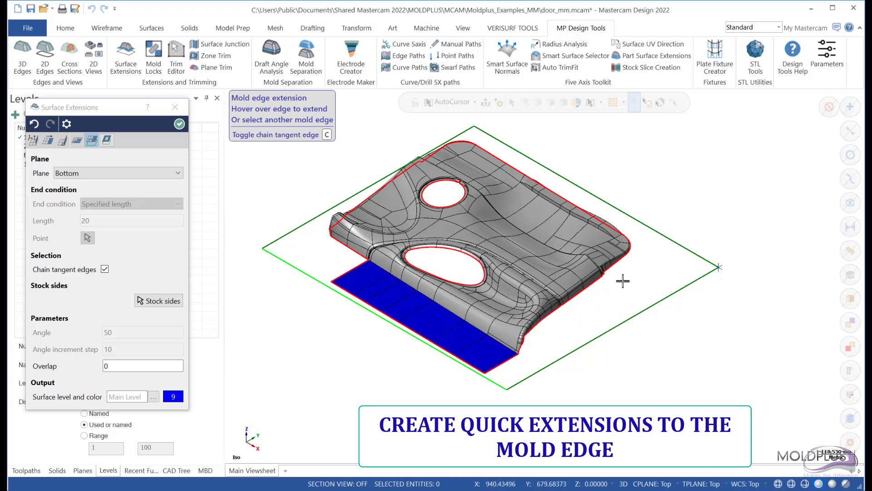
Step: Turn off Chain tangent edges and extend one short-side edge and the long rear edge to their facing mold edges
scroll(623, 281, up, 5)
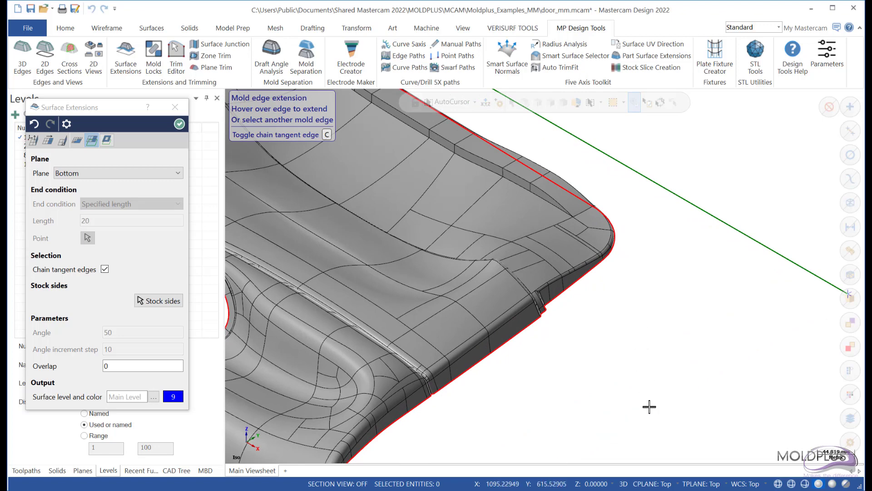
key(c)
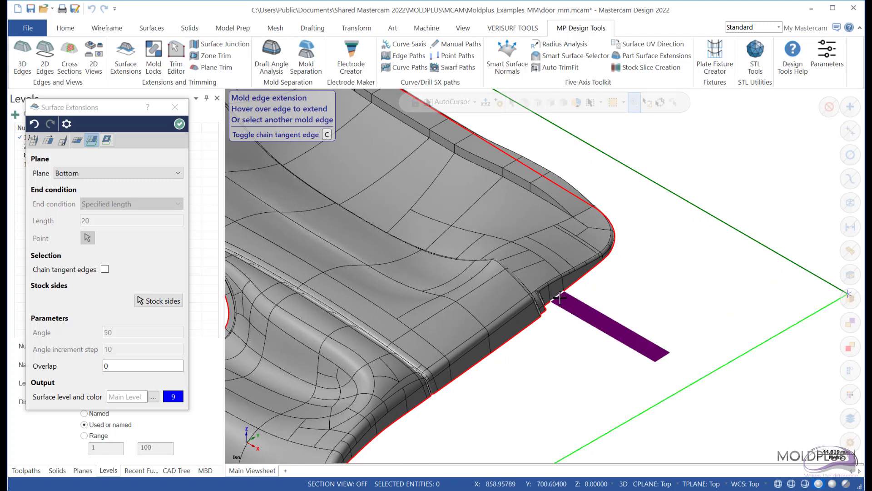
click(559, 296)
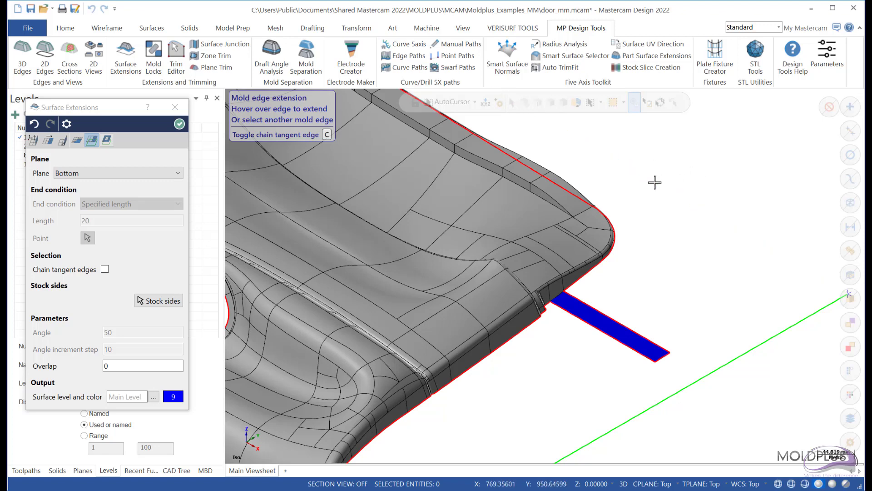
click(565, 188)
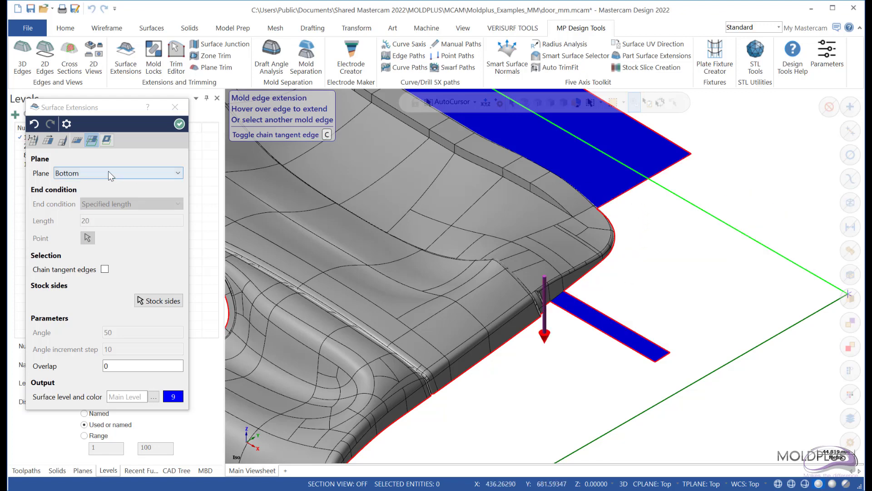
Step: Create a corner extension between the facing edges of the narrow side extension and the wide rear extension
click(77, 139)
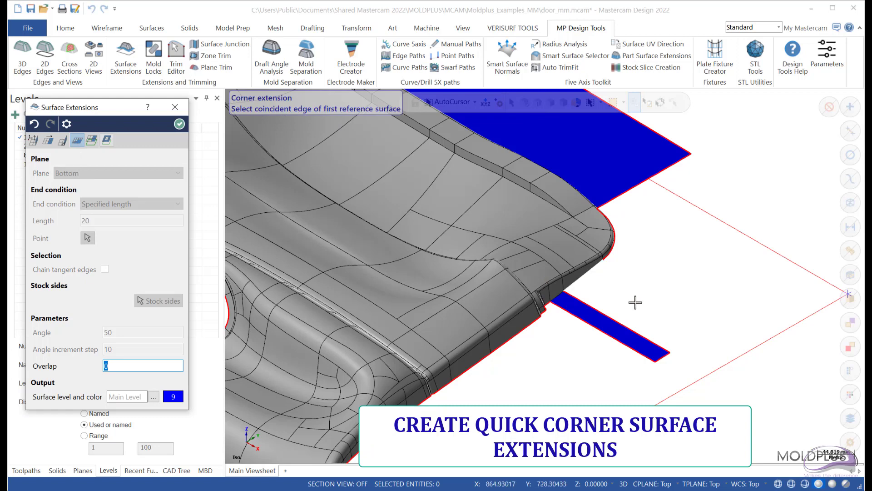
click(655, 340)
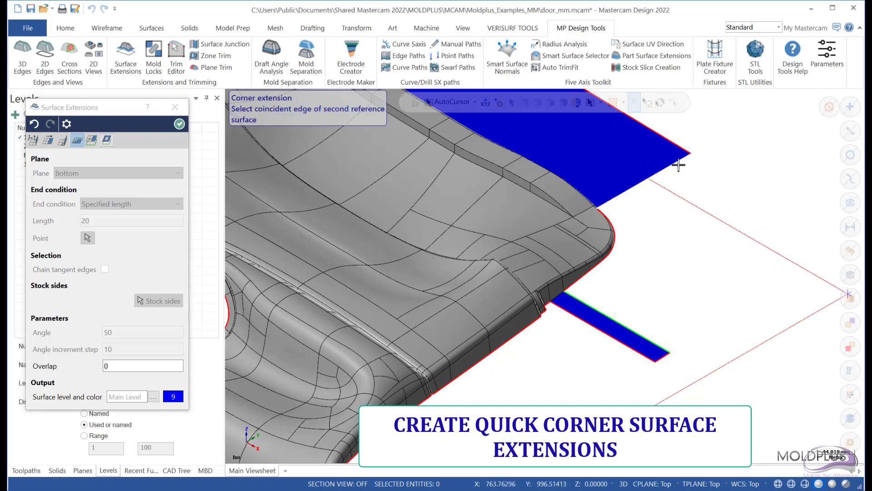
click(679, 164)
click(605, 216)
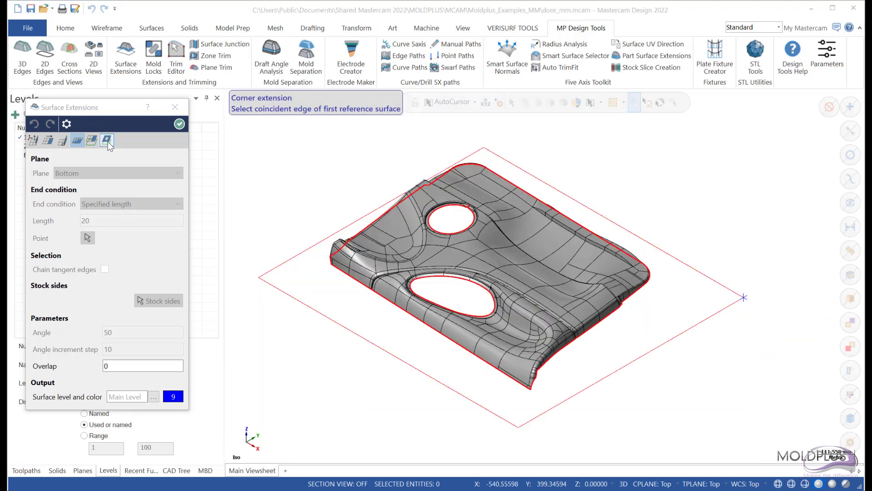
Step: Start an auto parting surface extension and chain the rectangle's sides as stock limits to preview surfaces around the door
click(107, 142)
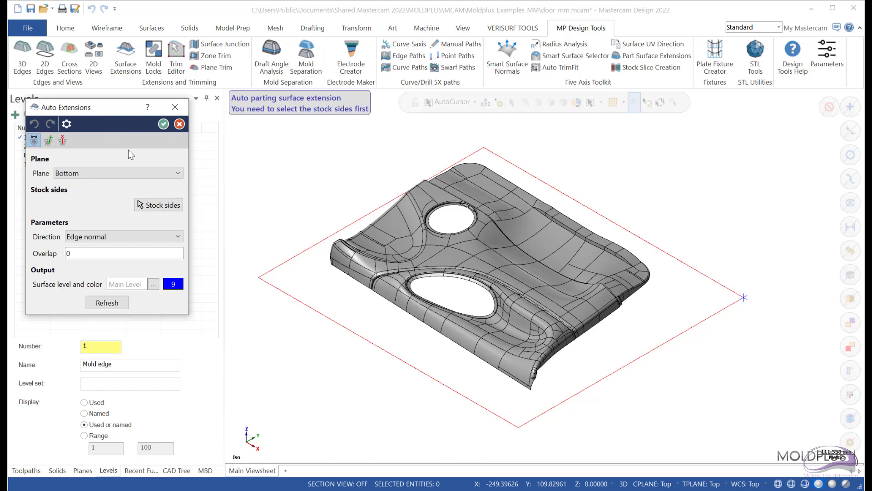
click(159, 205)
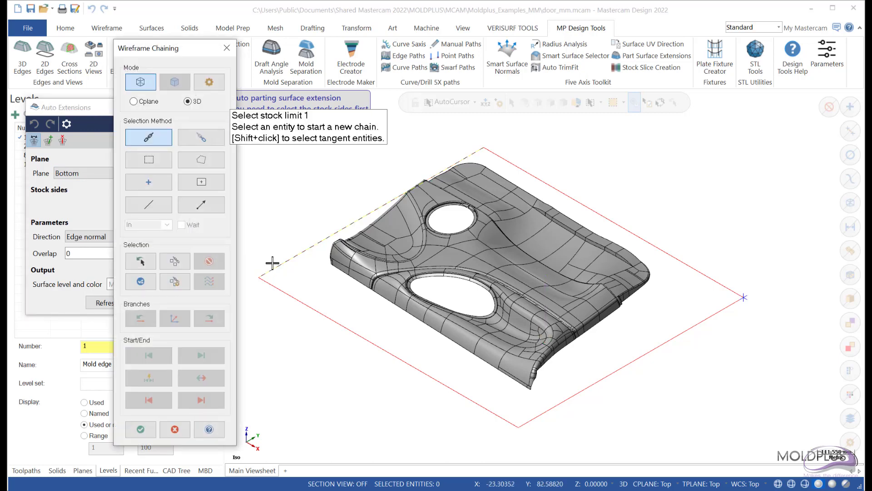
click(273, 262)
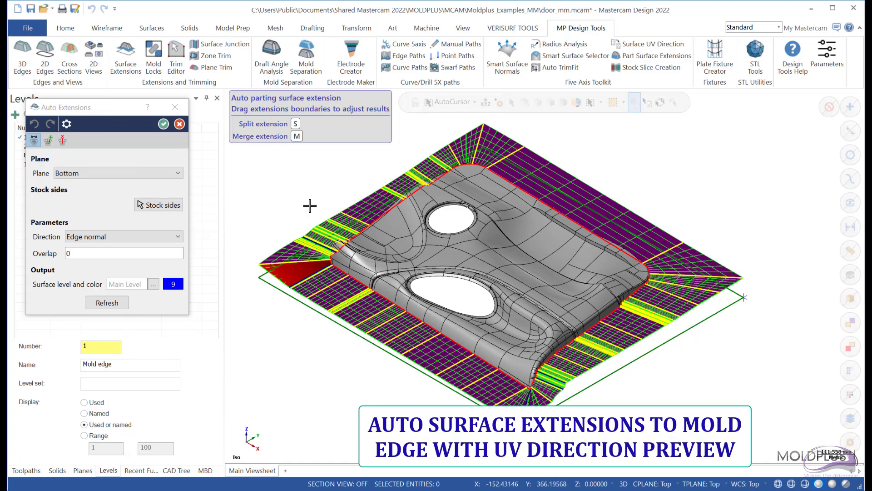
Step: Shift a control line on the front auto extension along the mold edge to change the surface's UV direction
scroll(313, 203, up, 3)
scroll(302, 193, down, 2)
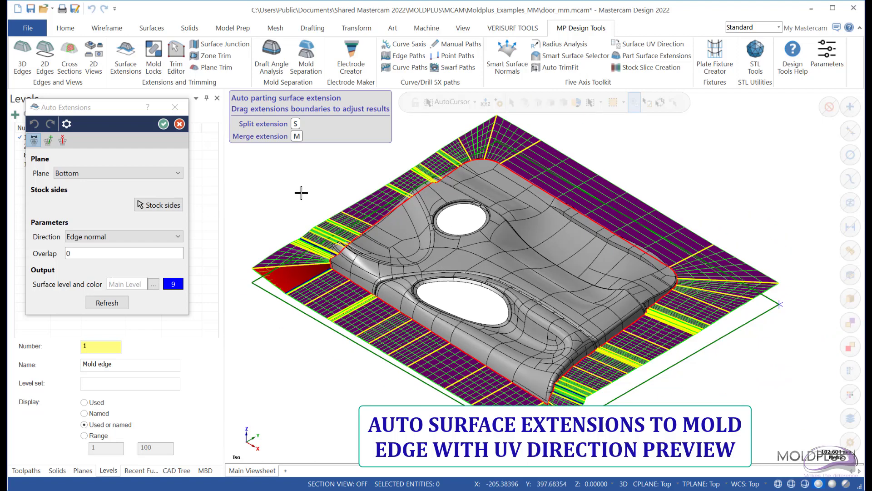
scroll(408, 399, up, 3)
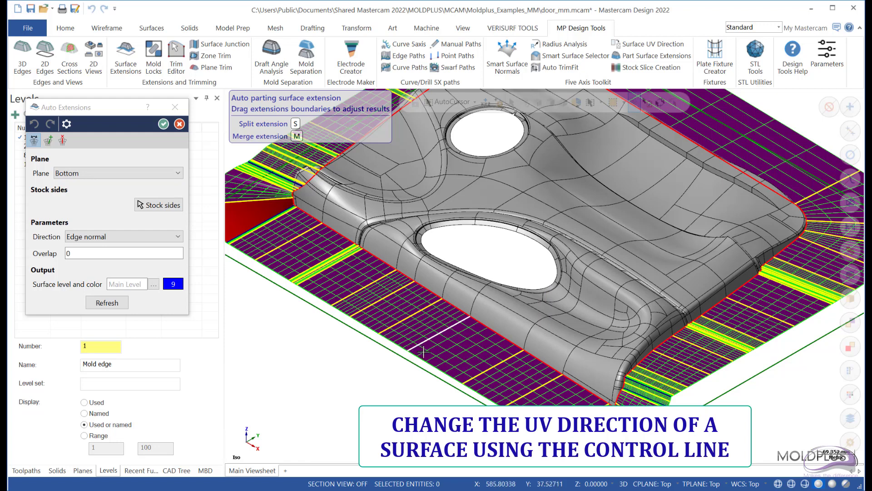
mouse_move(423, 352)
mouse_down()
mouse_move(410, 340)
mouse_move(417, 351)
mouse_up()
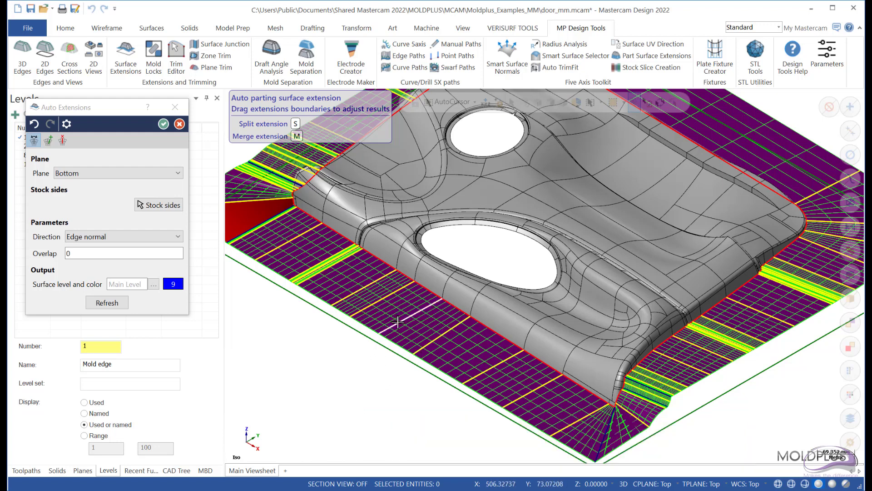
Step: Merge adjacent faces of the front auto extension by deleting the control lines between them
click(63, 140)
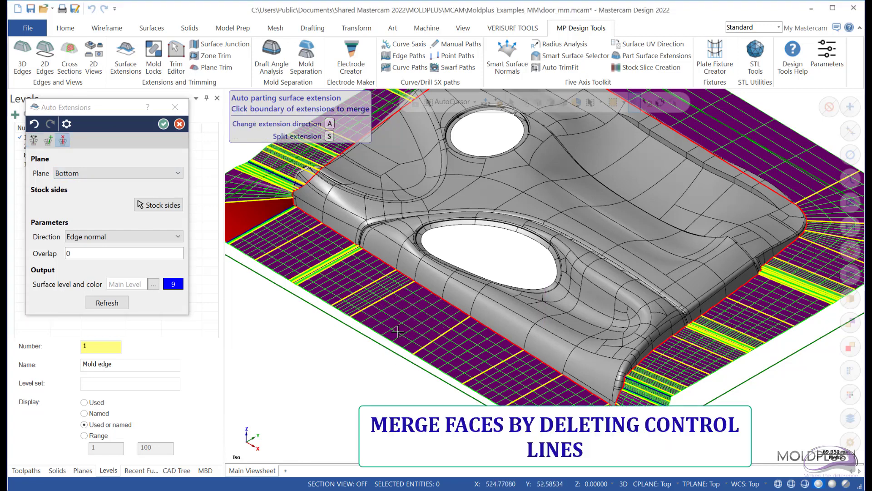
click(422, 347)
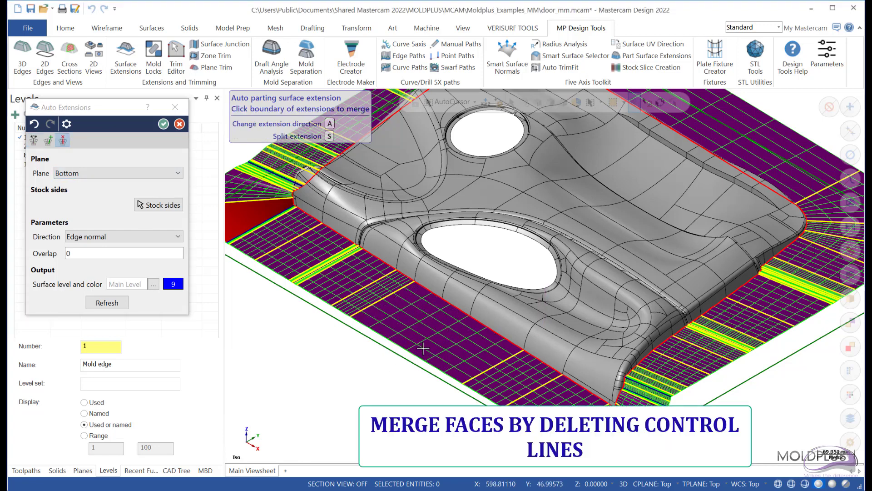
click(468, 368)
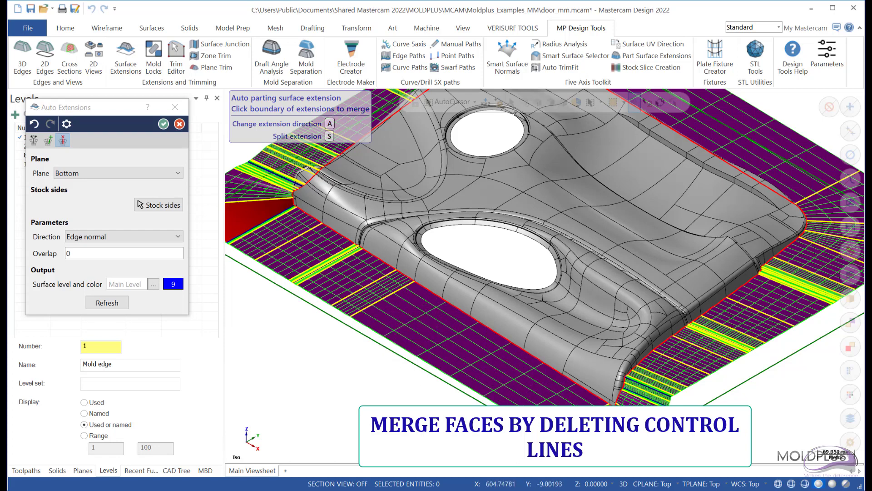
Step: Split the auto extension at the door's front corner by adding a control line on the mold edge and adjusting its direction
scroll(549, 437, up, 2)
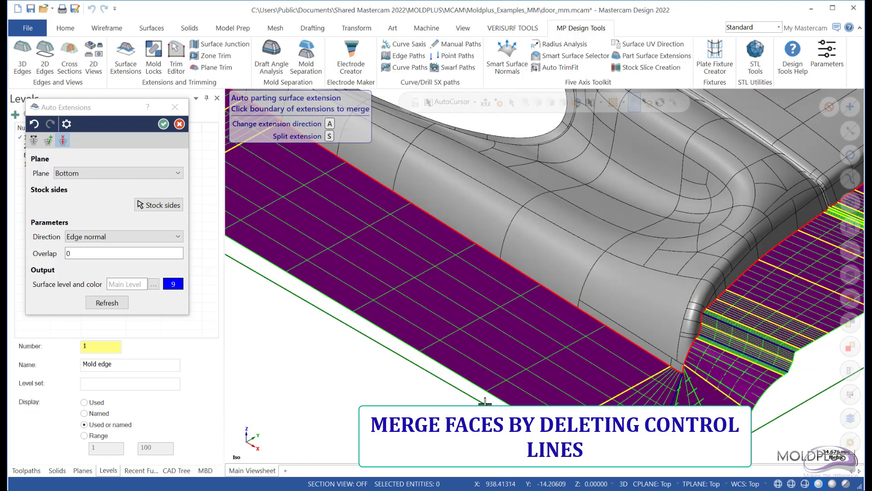
scroll(484, 402, down, 1)
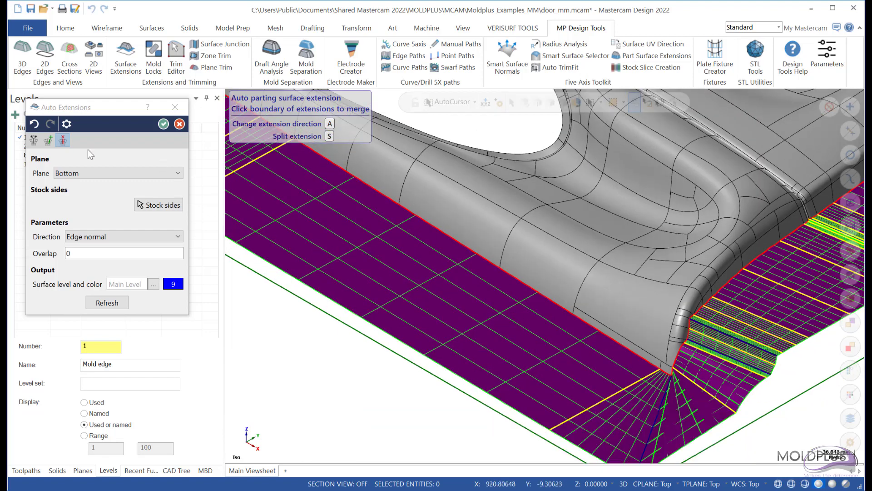
click(49, 140)
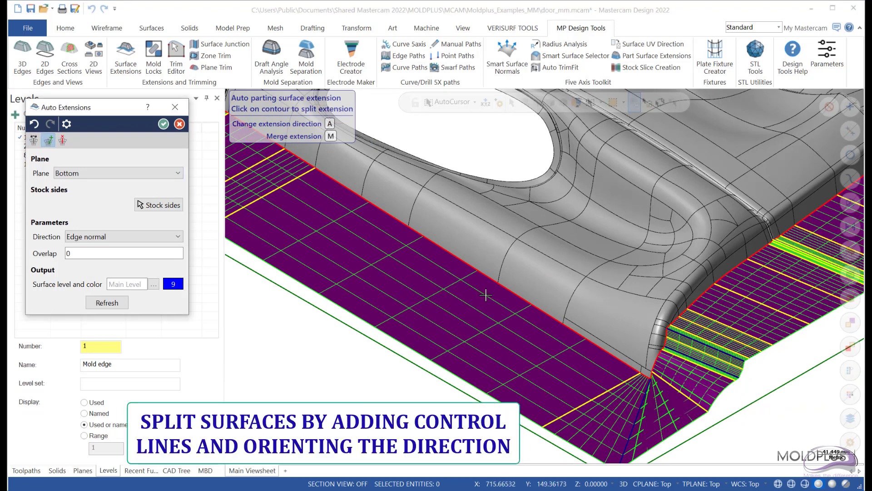
click(646, 376)
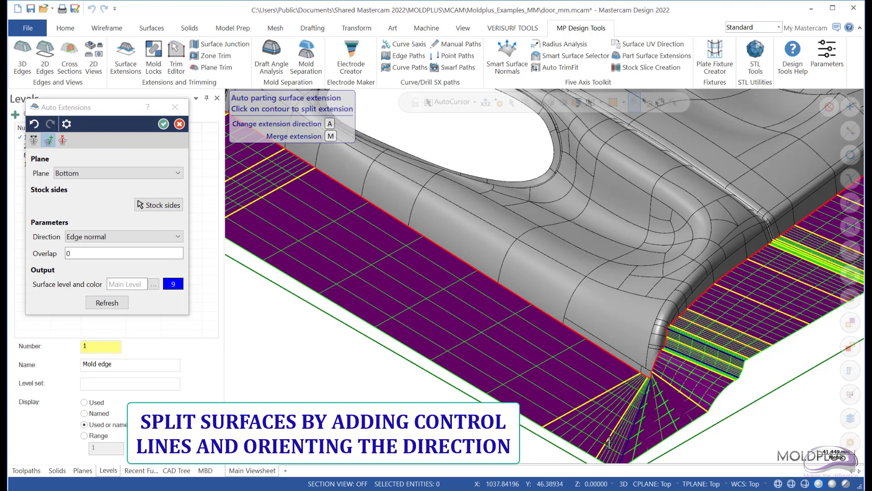
click(34, 140)
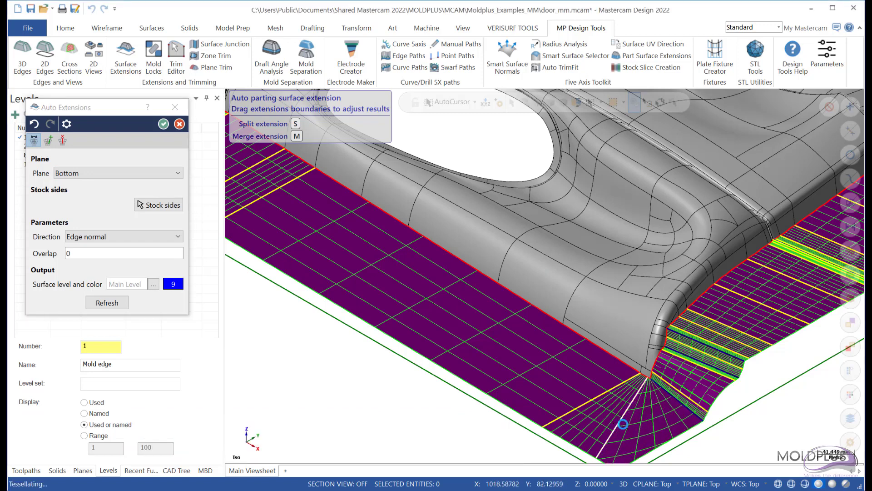
drag(621, 422, 627, 425)
Step: Shift the control line bordering the red corner face to redirect that extension, then create the auto extension surfaces
scroll(602, 431, down, 3)
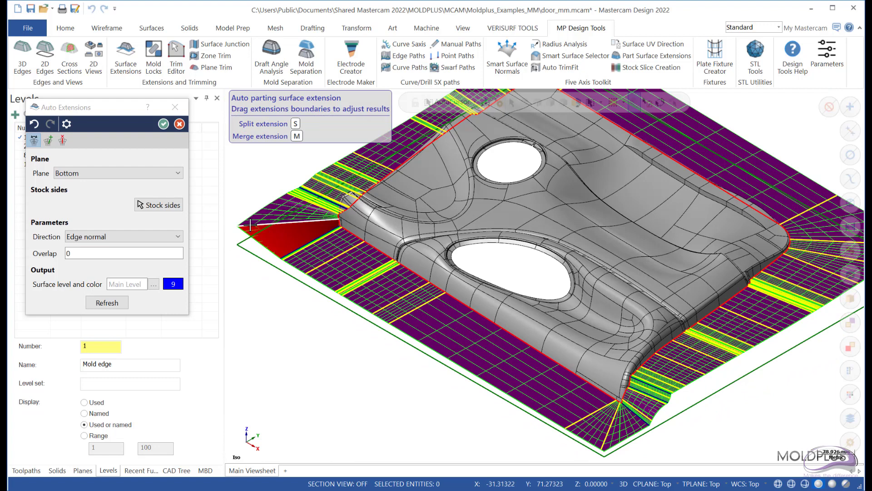
drag(249, 225, 277, 252)
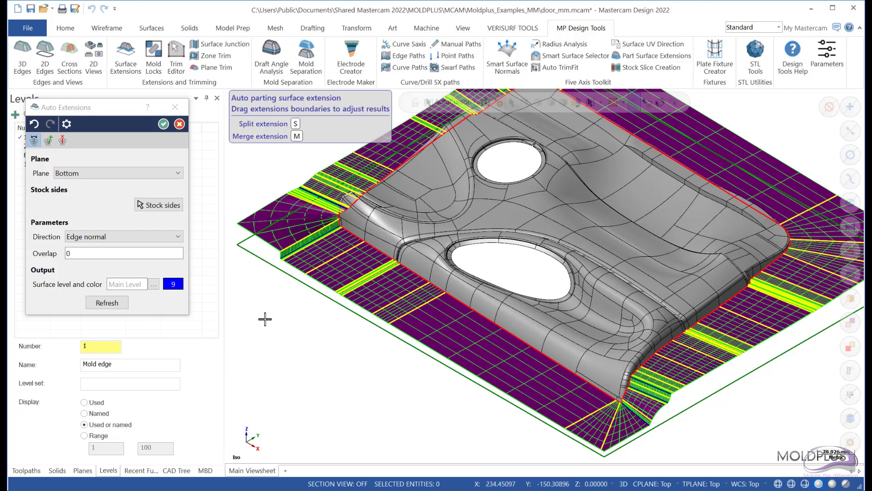
scroll(275, 362, down, 1)
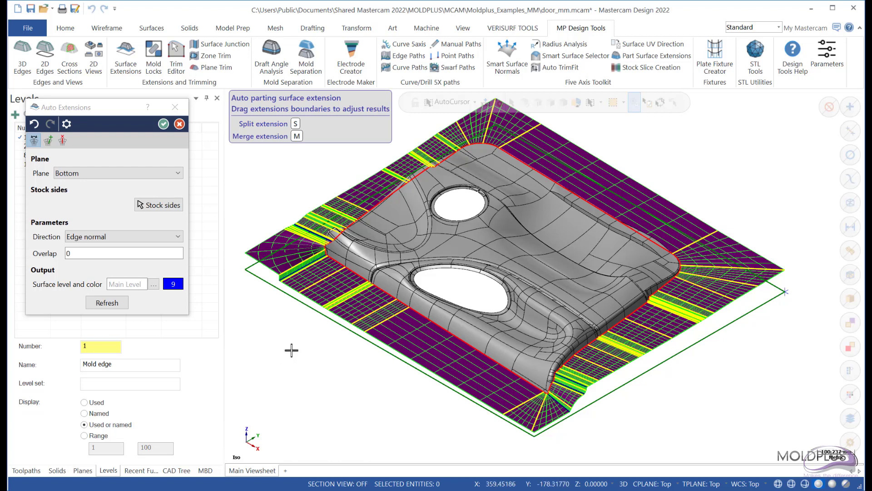
click(163, 124)
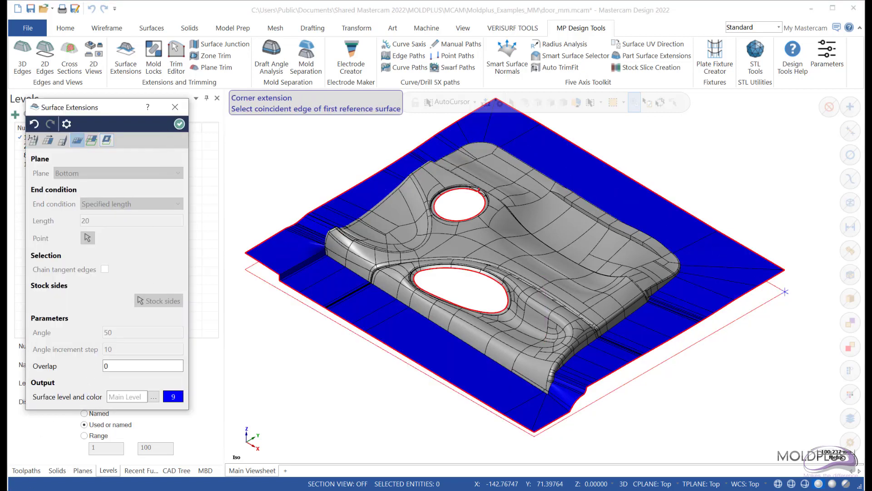
key(Escape)
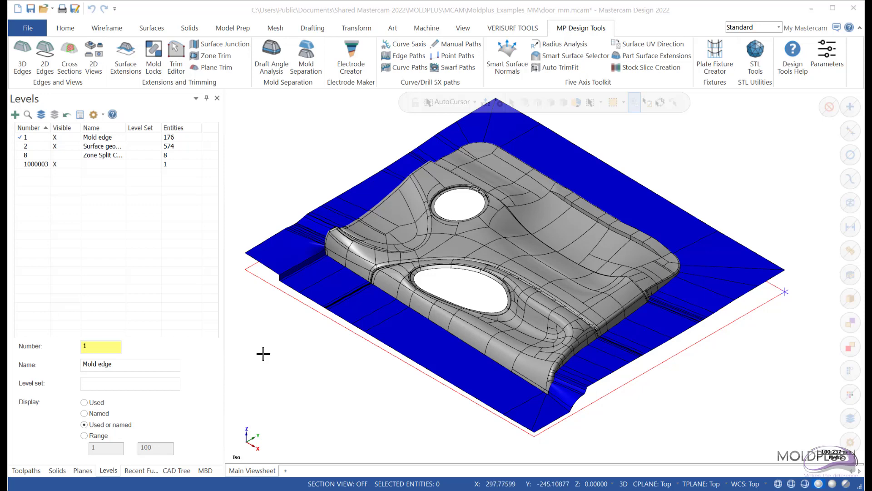
Step: Create mold locks with Corner position at all four corners of the parting surface, keeping length and width 50 and height 40
click(161, 49)
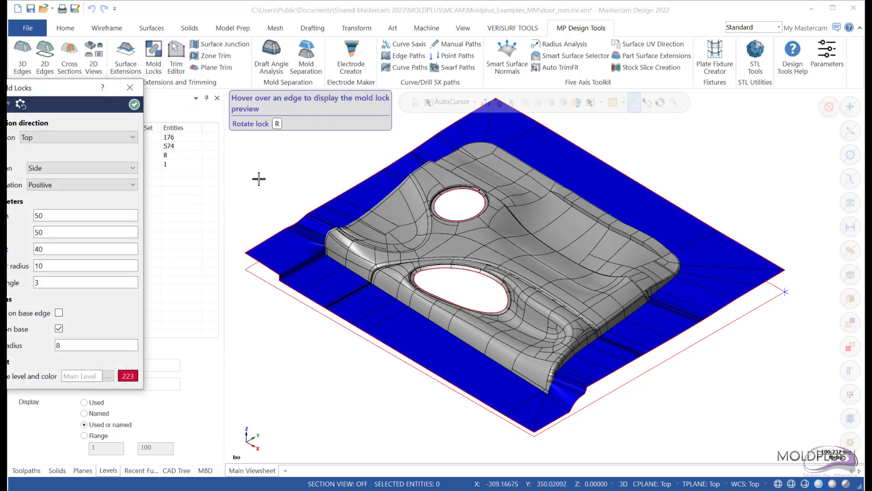
drag(99, 94, 119, 99)
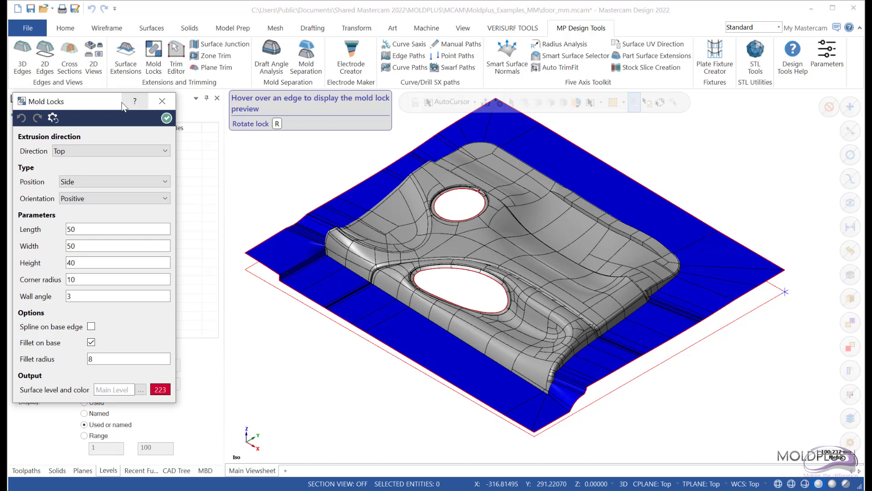
click(75, 182)
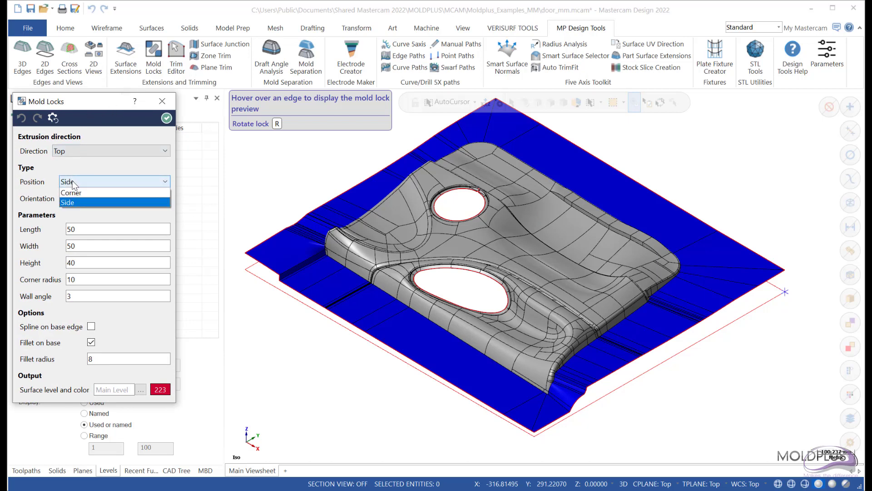
click(72, 197)
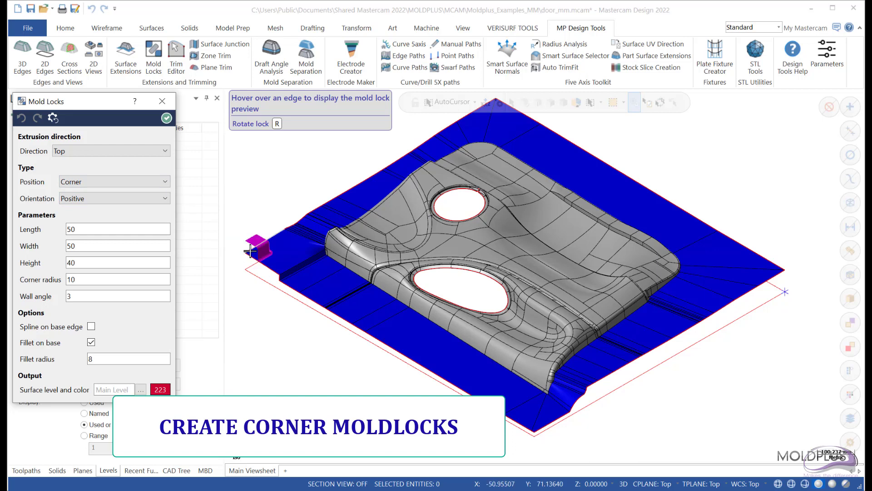
click(250, 250)
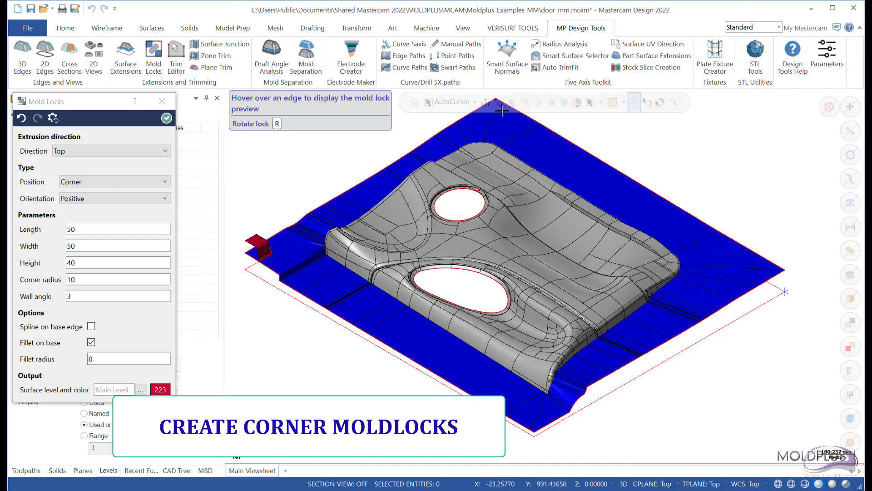
click(523, 121)
click(768, 273)
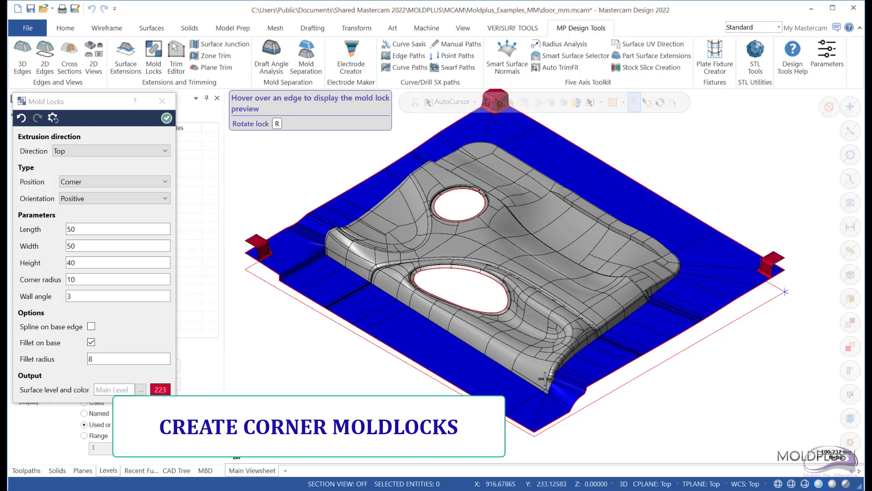
click(537, 433)
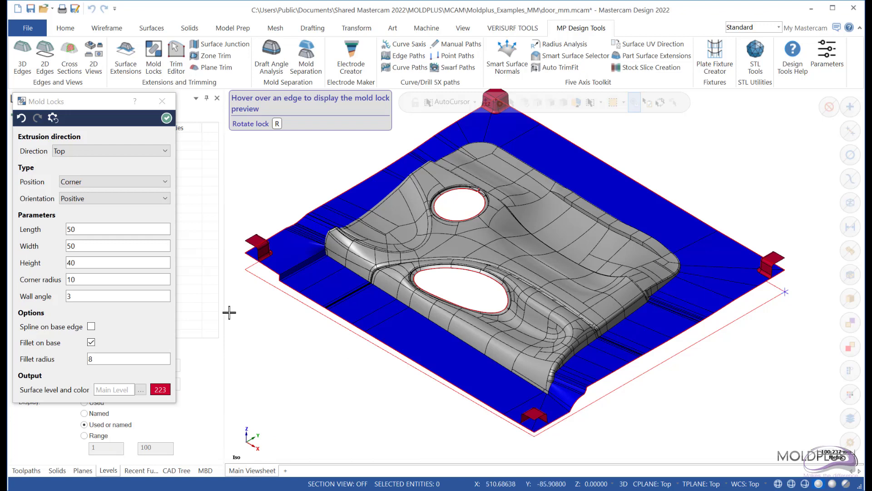
Step: Create mold locks with Side position, one along each of the four outer edges of the parting surface
click(94, 180)
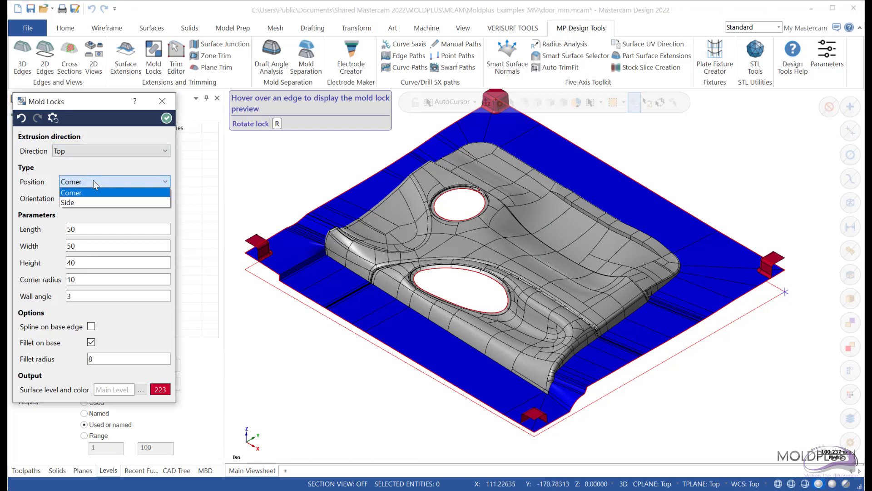
click(78, 201)
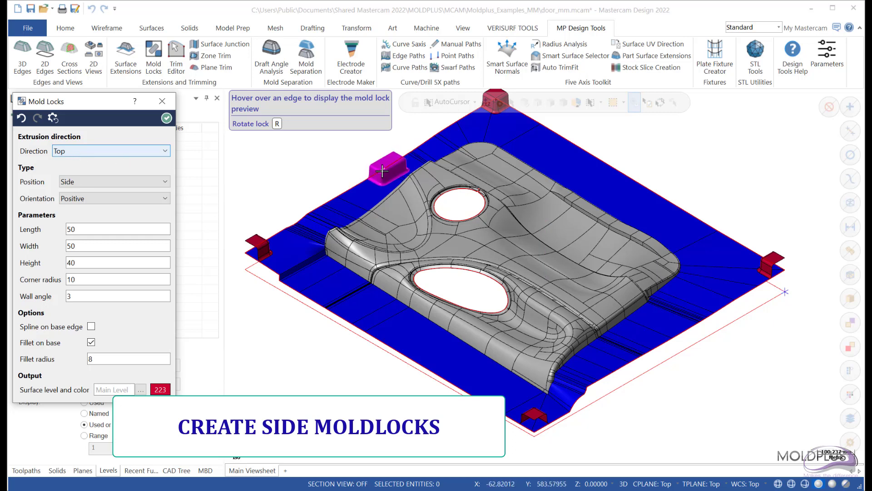
click(382, 170)
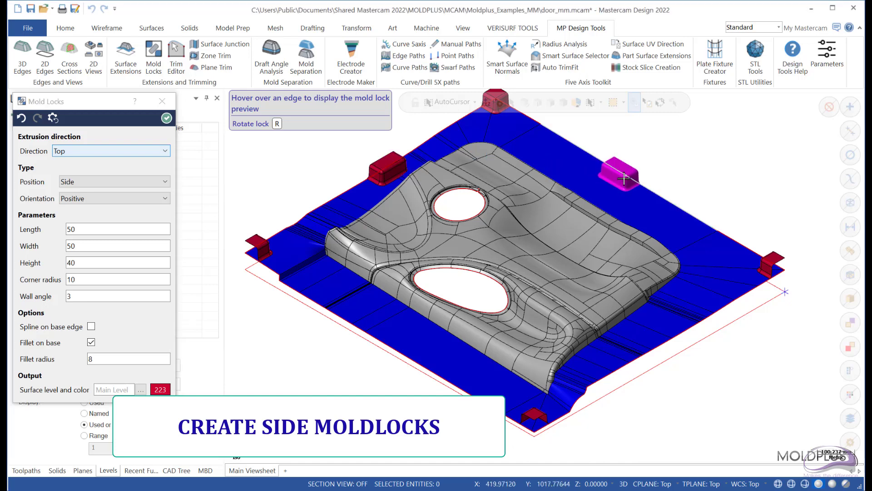
click(621, 180)
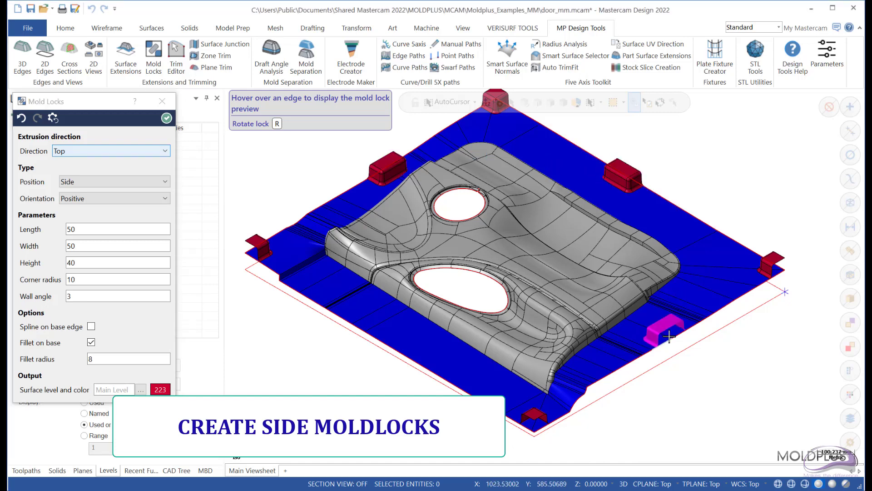
click(669, 336)
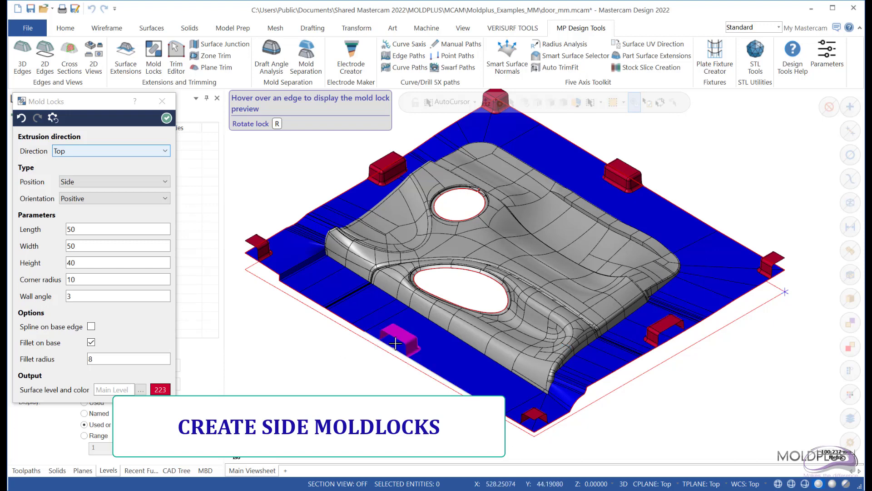
click(389, 342)
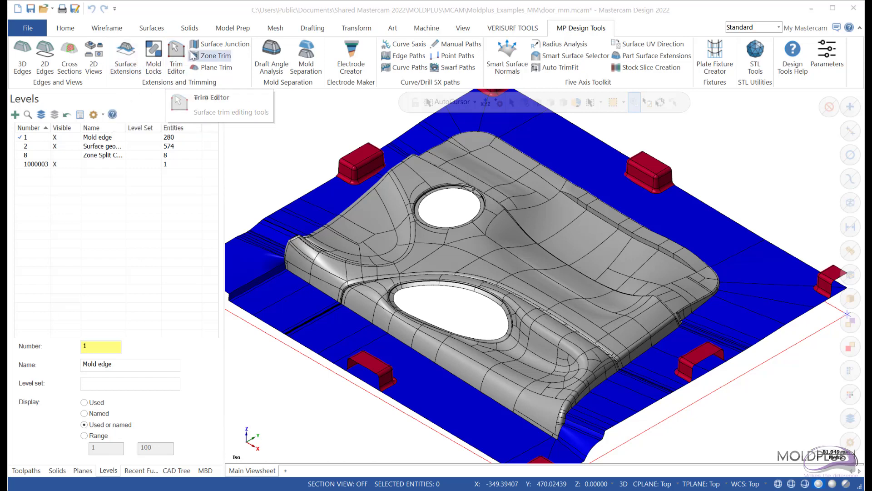
Step: Start a Surface Junction and preview a Straight fill from the edge of the door's large elongated opening
click(208, 47)
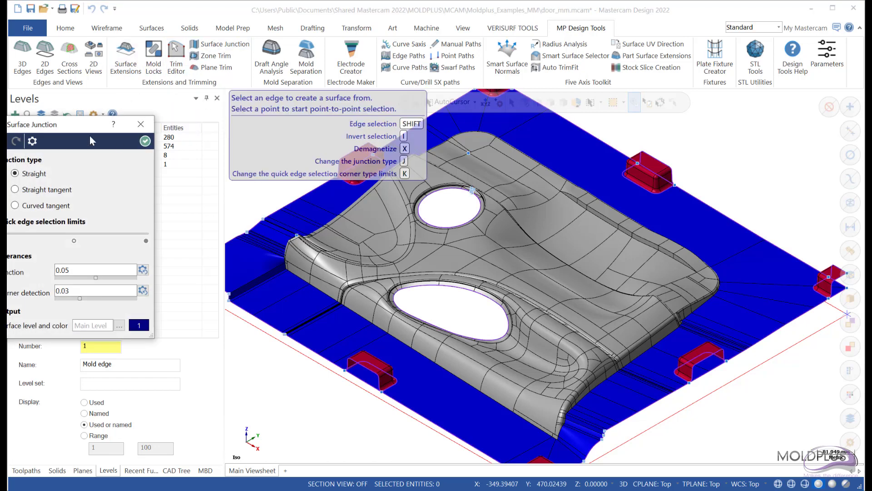
drag(66, 128, 114, 151)
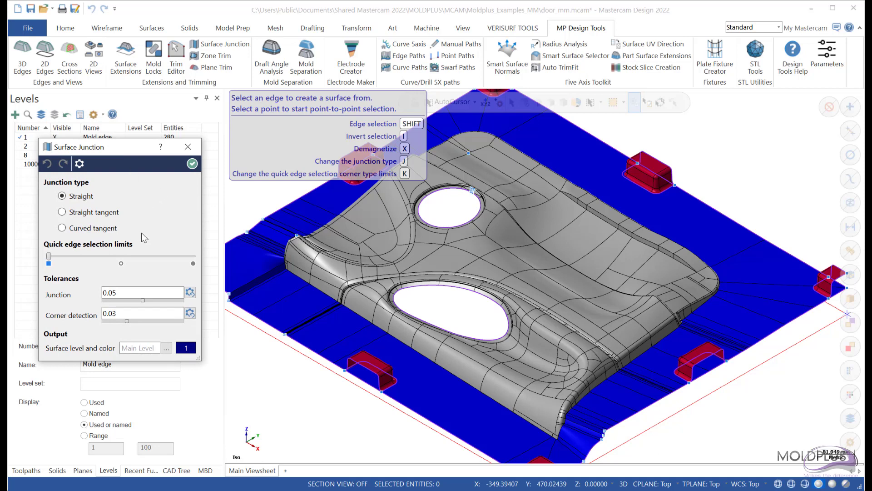
scroll(475, 299, up, 4)
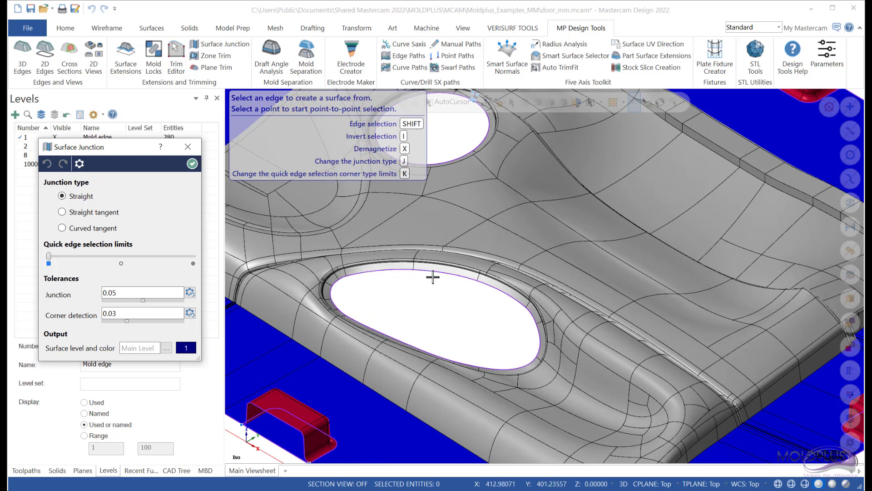
shift+click(420, 269)
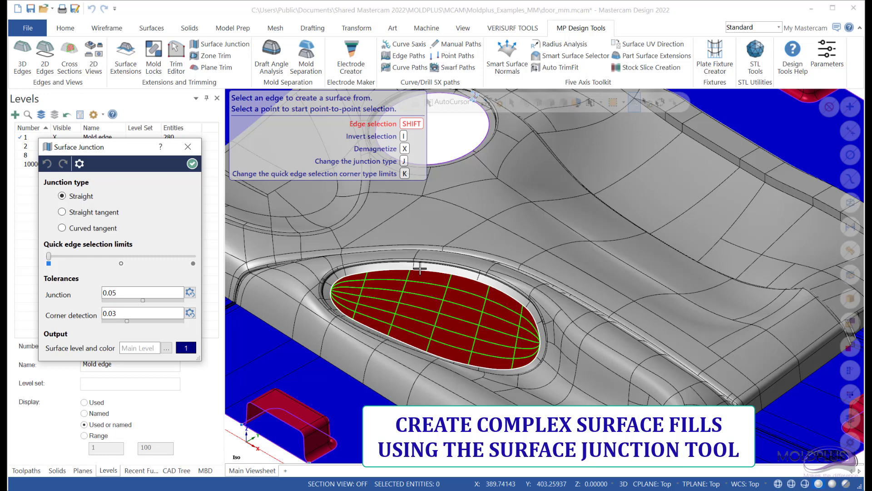
Step: Compare the junction types on the elongated opening's preview and fill the opening with a Straight tangent surface
key(j)
key(j)
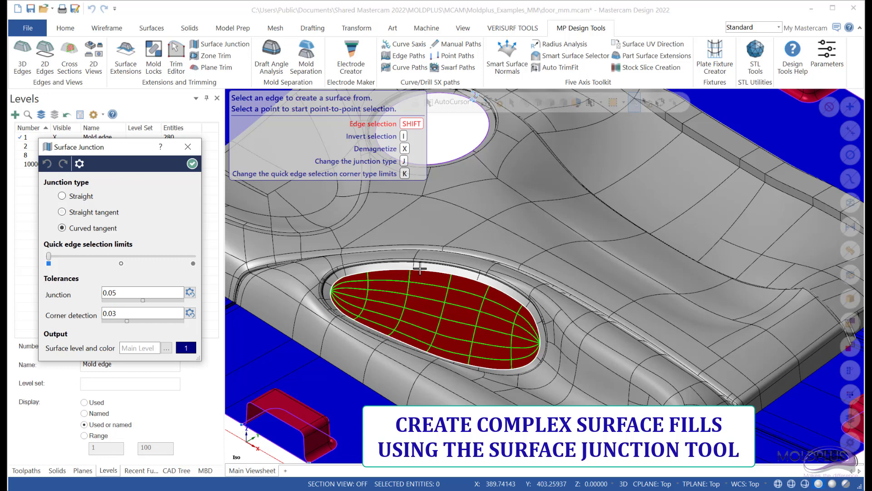
key(j)
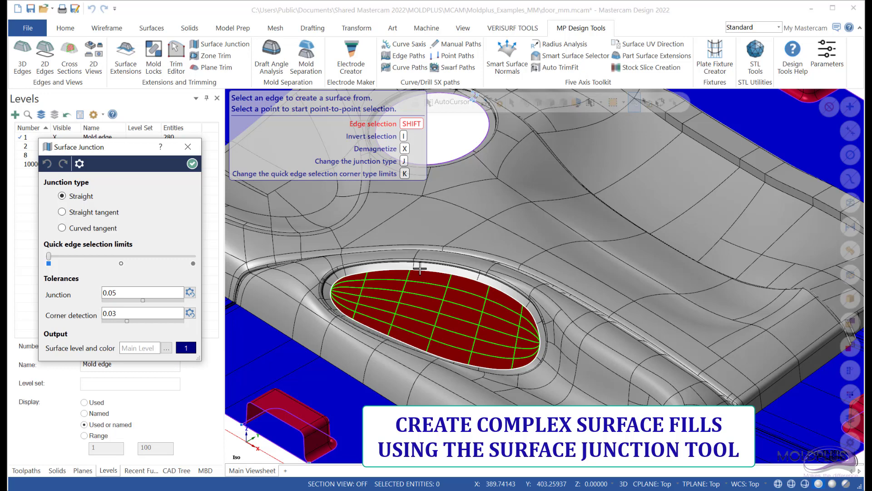
key(j)
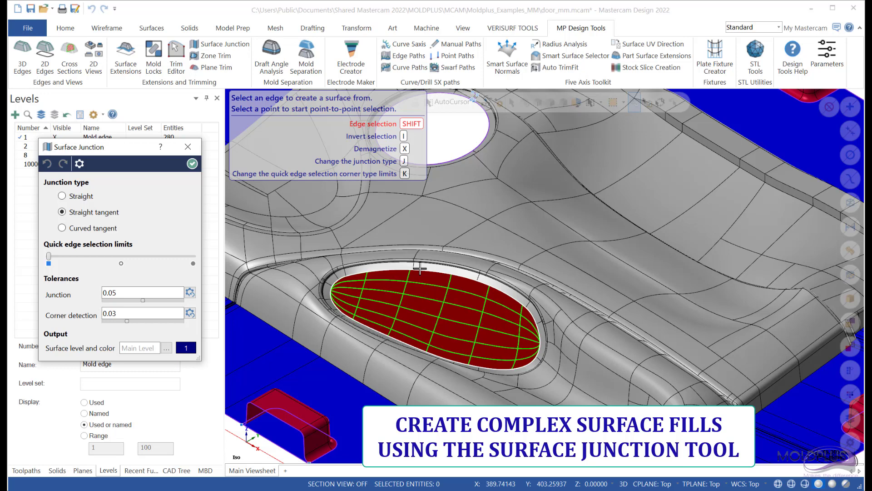
key(j)
key(j)
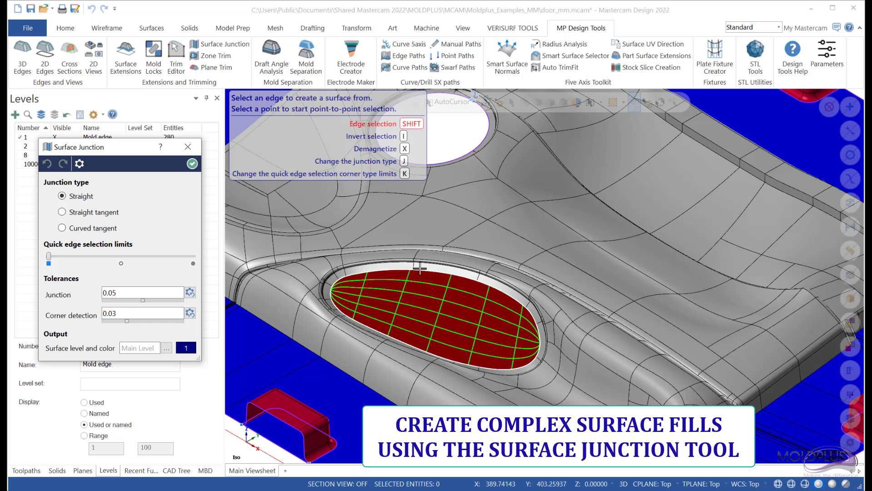
key(j)
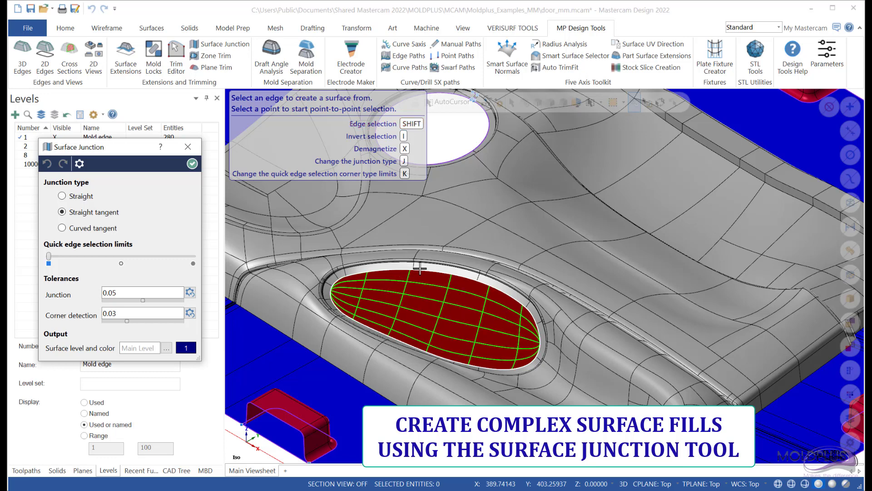
click(421, 269)
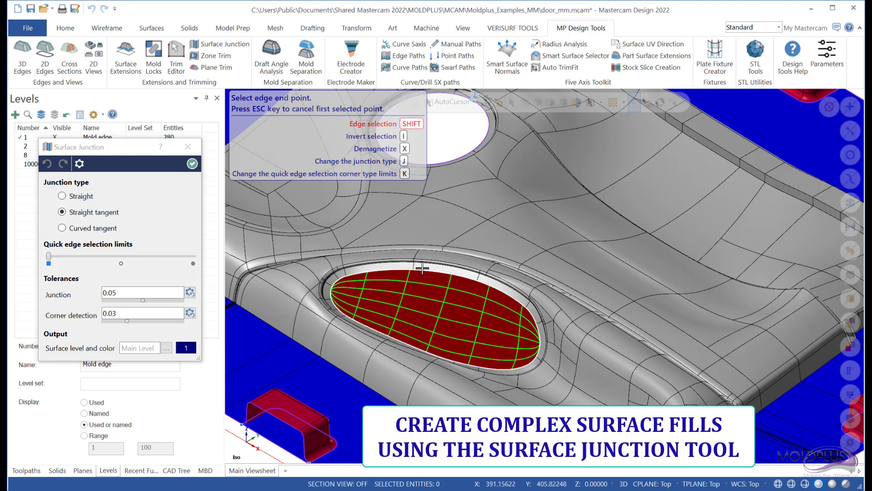
click(422, 268)
scroll(488, 264, down, 3)
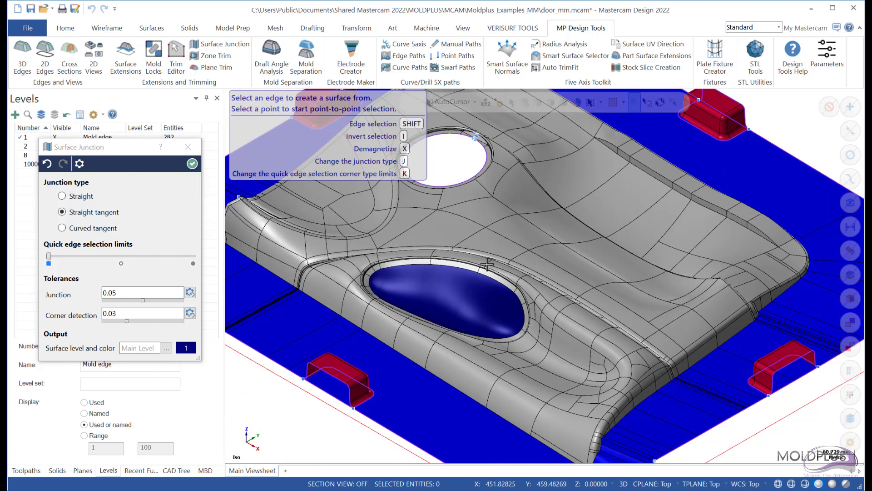
scroll(589, 298, down, 2)
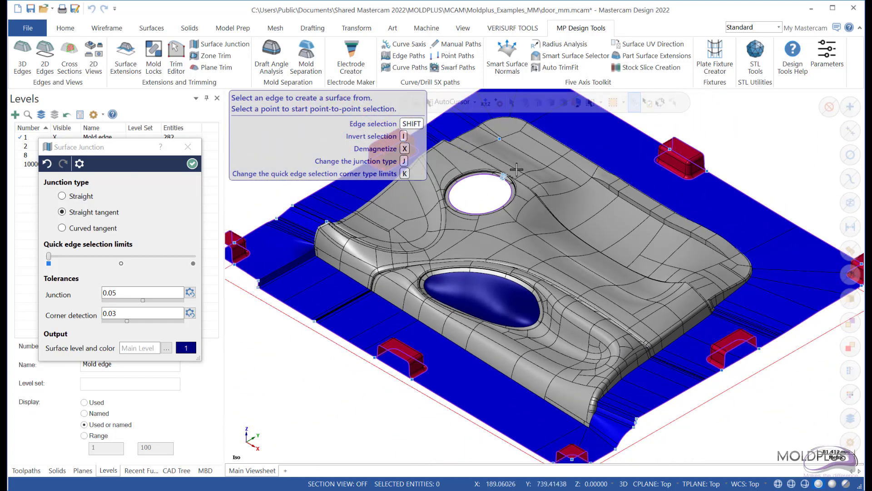
Step: Fill the small rounded notch in the round opening's rim with two Straight tangent junction surfaces, using edge selection
scroll(495, 168, up, 5)
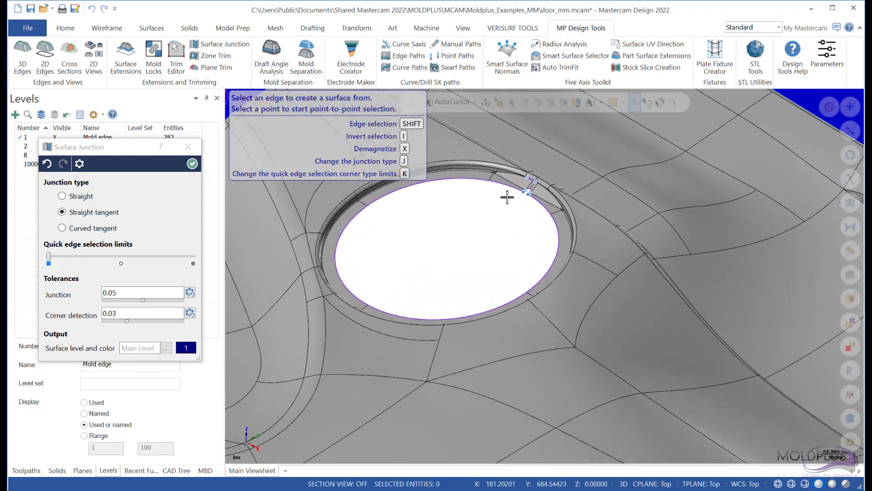
scroll(509, 196, up, 5)
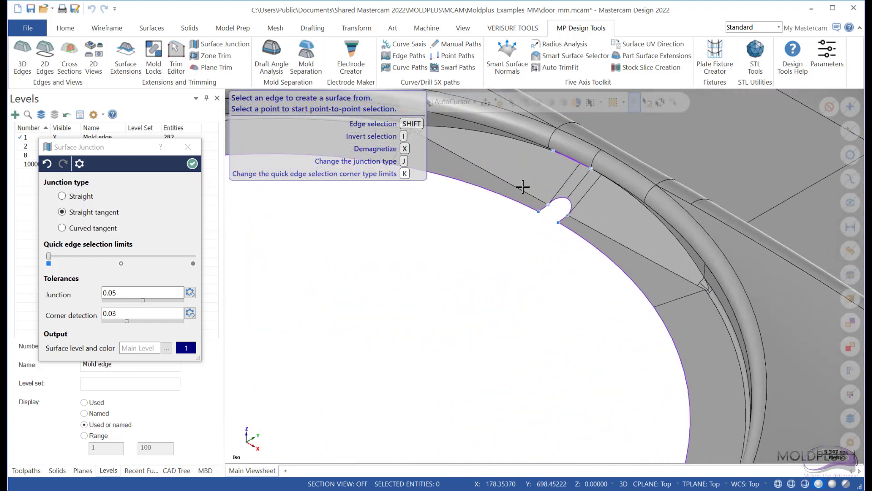
scroll(523, 187, up, 1)
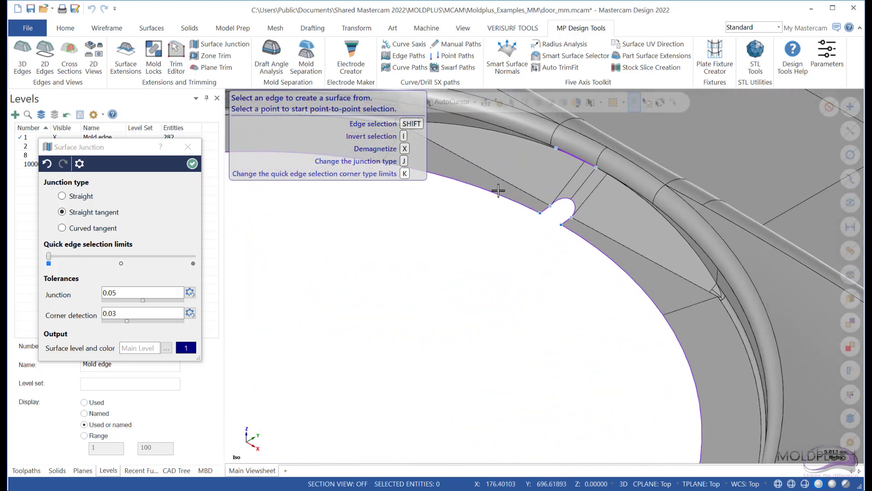
key(shift)
shift+click(545, 209)
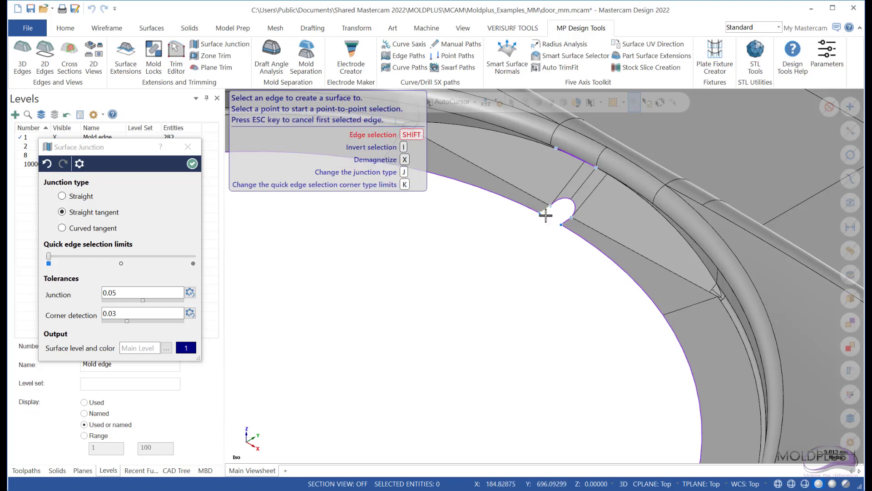
shift+click(564, 210)
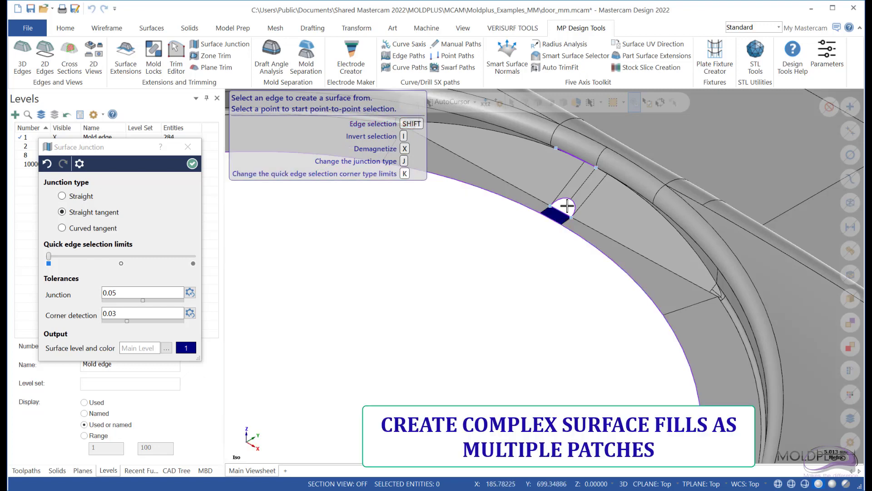
shift+click(568, 200)
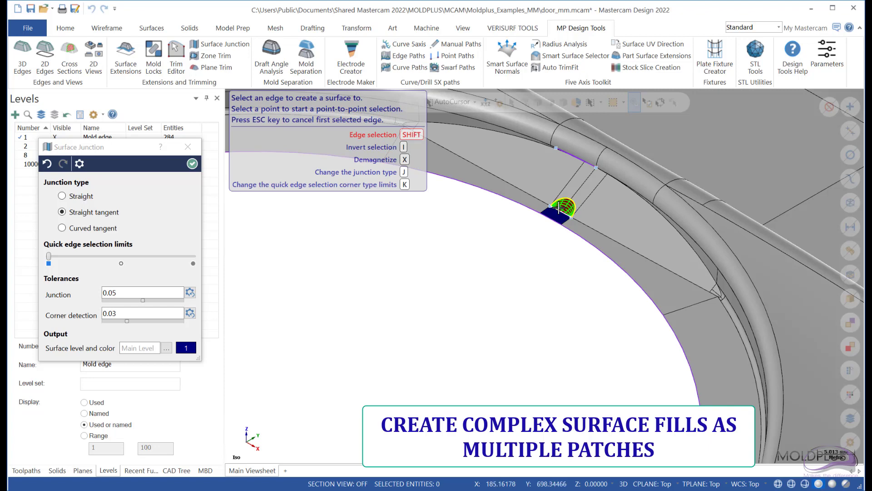
shift+click(559, 208)
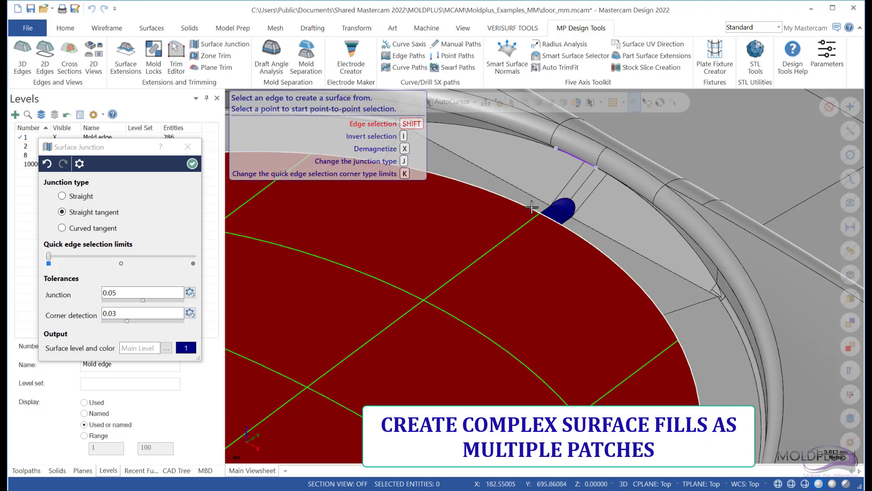
Step: Fill the whole round opening with a Straight tangent junction surface from its boundary edge
shift+click(535, 210)
scroll(466, 240, down, 5)
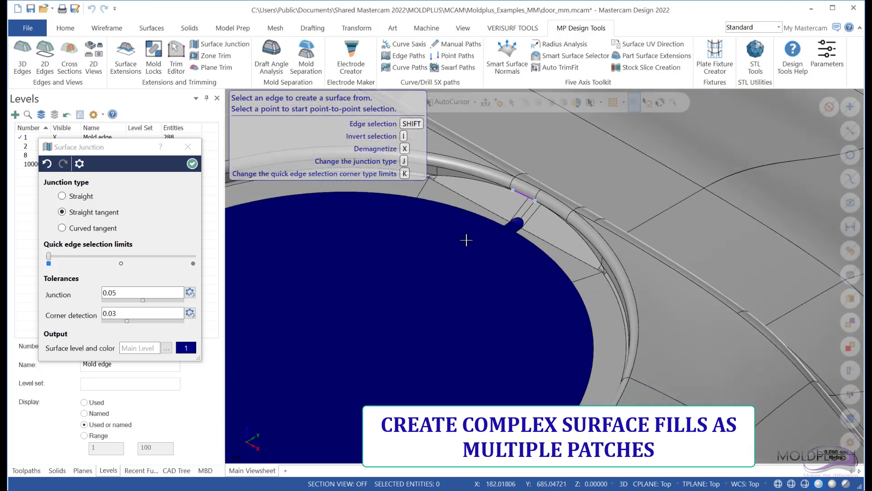
scroll(481, 226, down, 3)
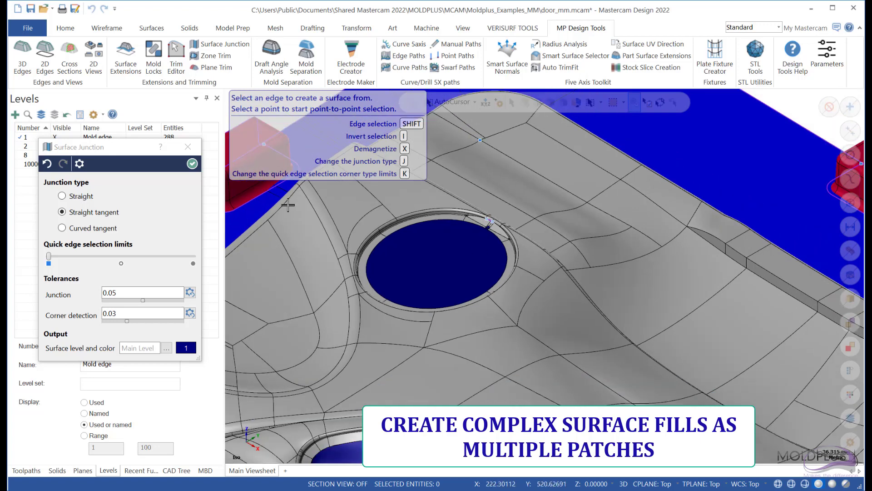
scroll(500, 262, down, 1)
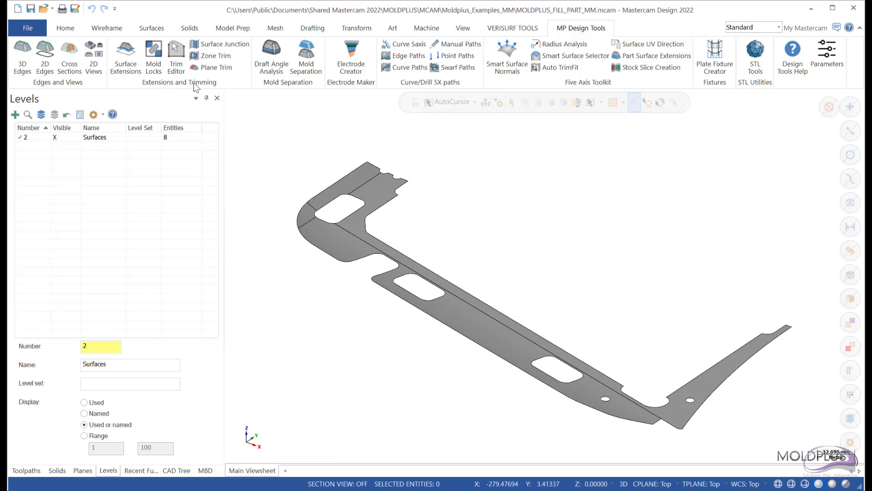
Step: Start the Surface Trim Editor in Simplify mode and pick the large flat surface of the fill part for editing
click(176, 61)
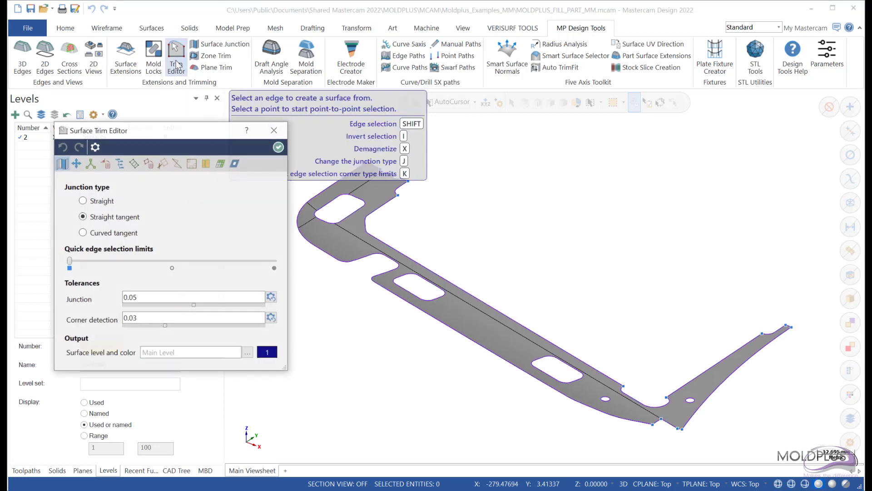
drag(162, 136, 138, 167)
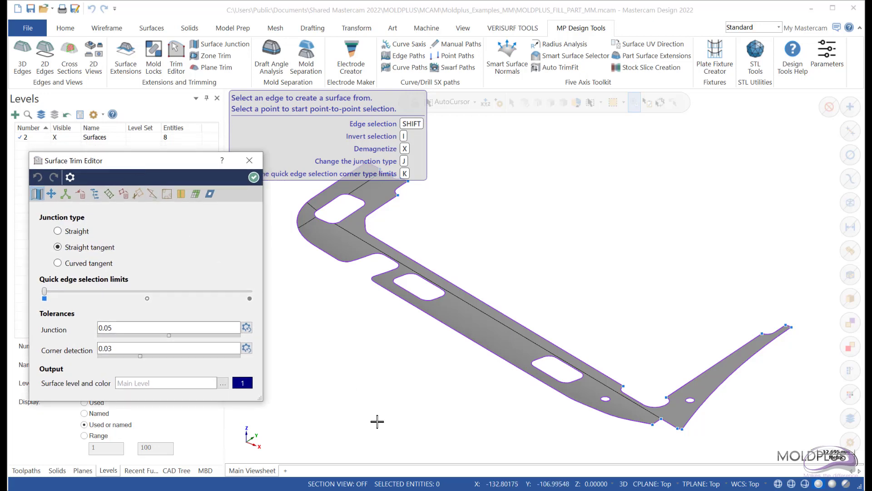
scroll(384, 414, down, 1)
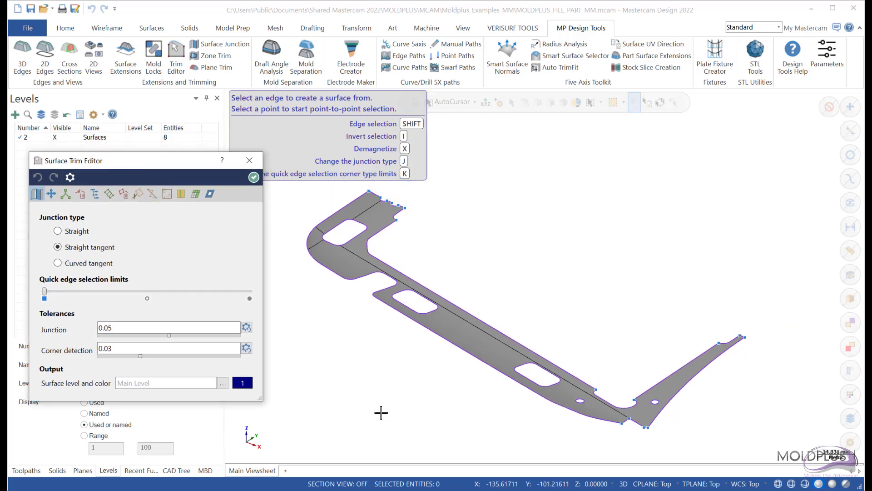
click(151, 194)
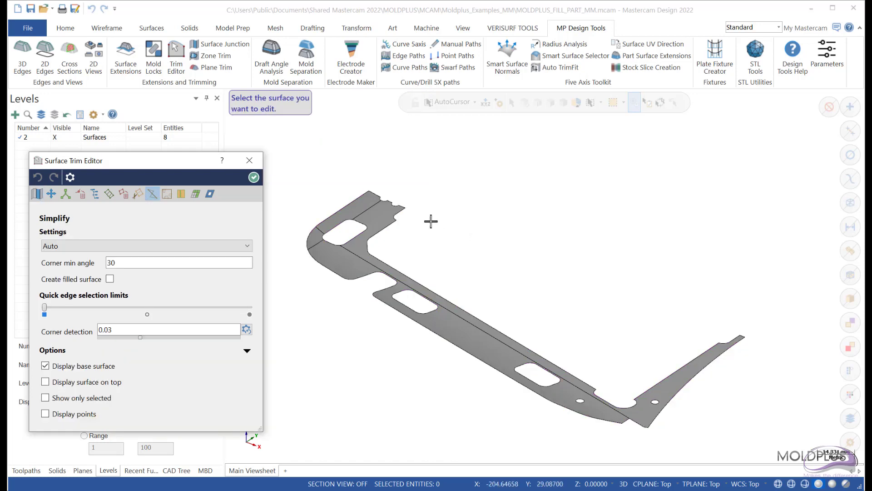
click(400, 217)
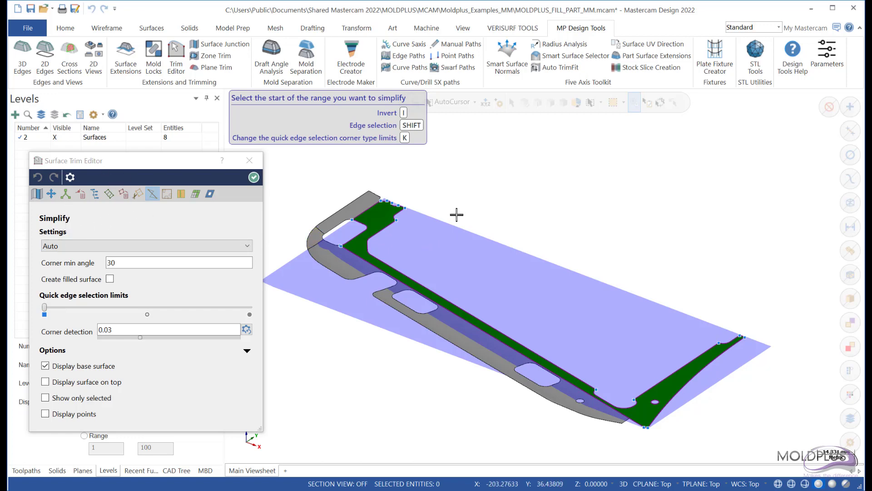
Step: Simplify the flat surface's boundary from its upper corner to the far tip to untrim the large open gap
scroll(432, 225, up, 2)
scroll(384, 222, down, 1)
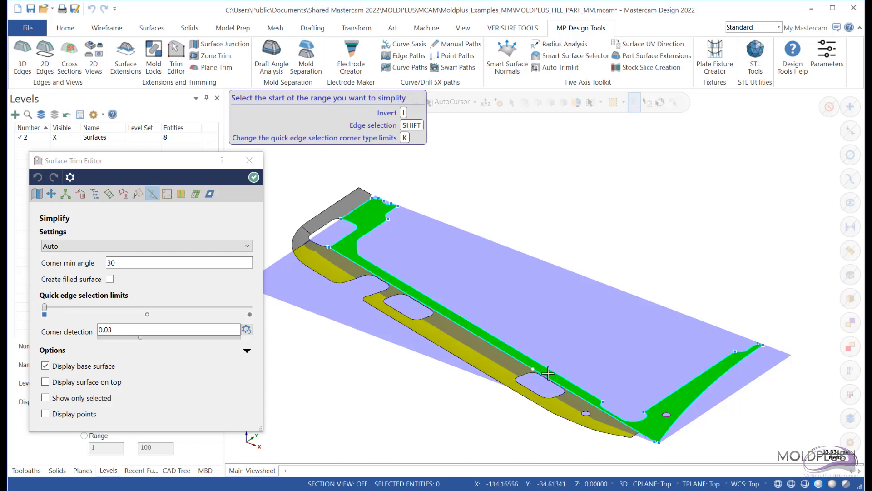
click(398, 206)
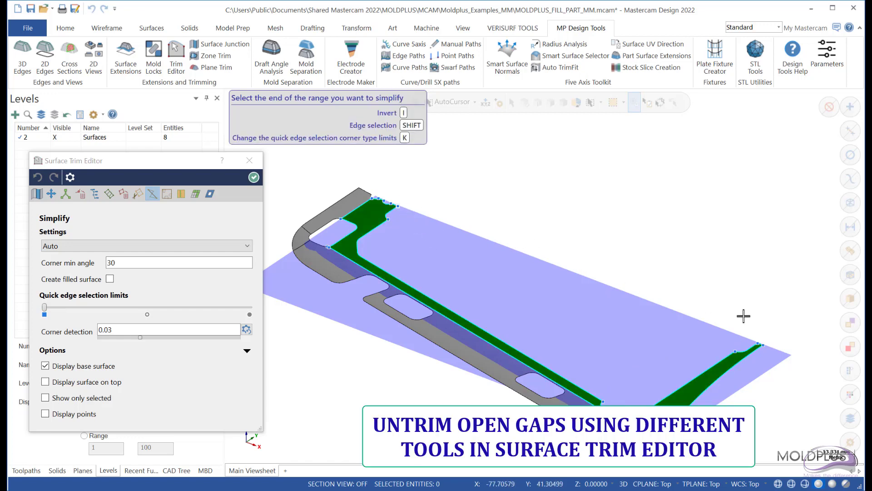
click(755, 341)
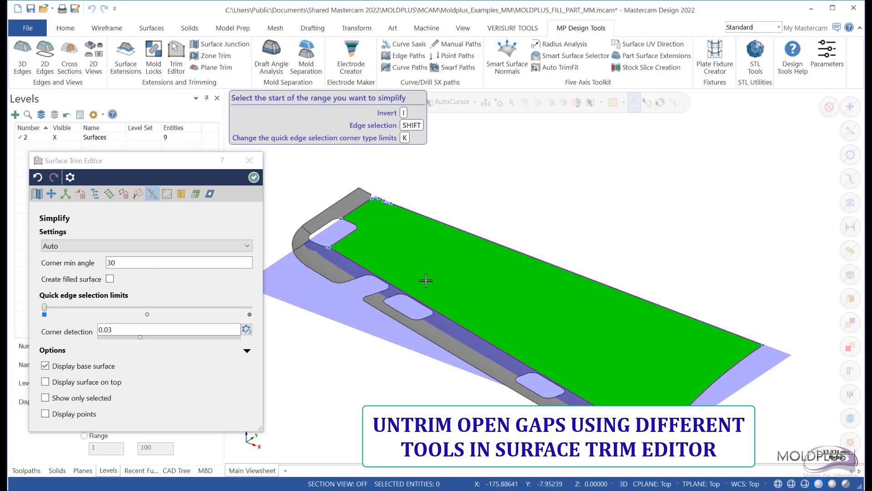
Step: Untrim the two rounded notches along the flat surface's outer edge near its upper corner, using edge selection
scroll(353, 196, up, 5)
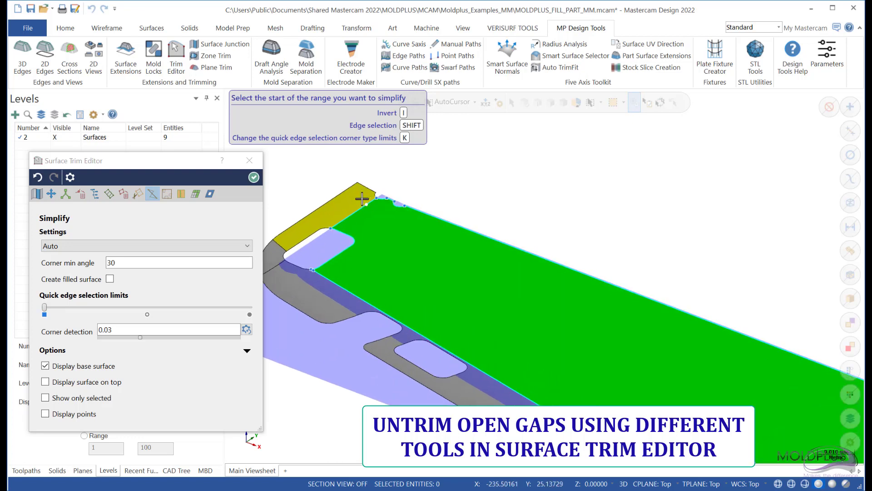
scroll(440, 215, up, 3)
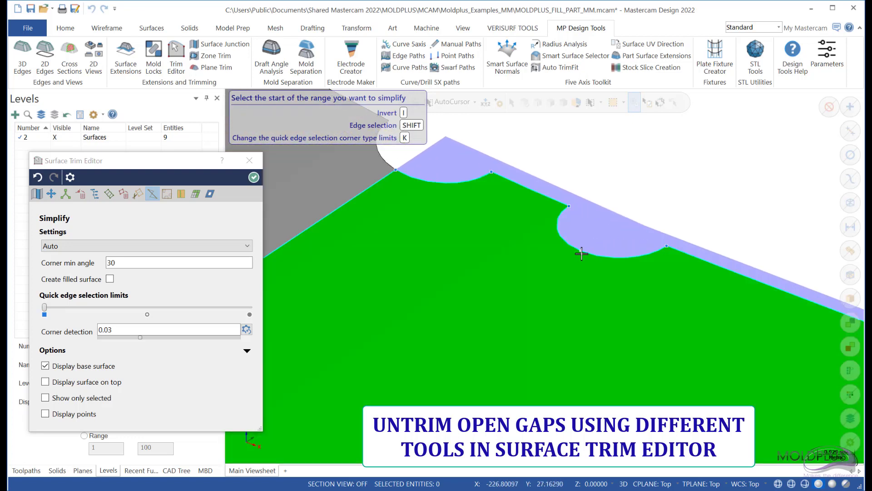
key(shift)
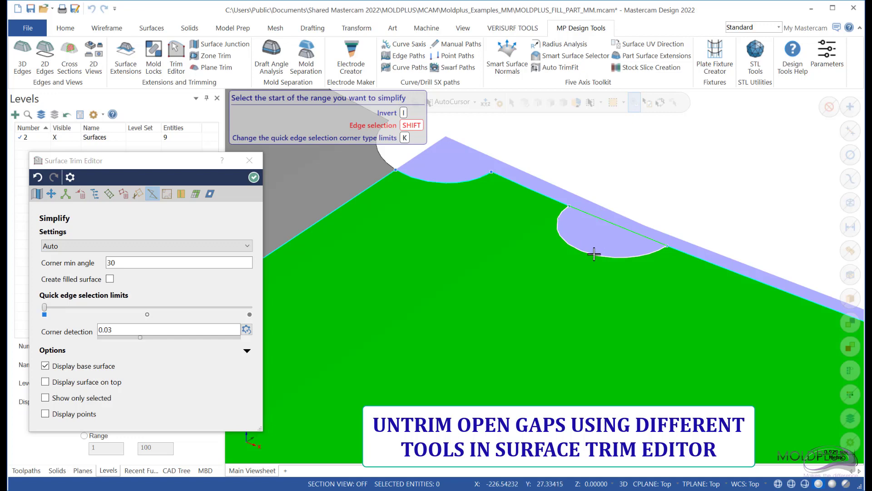
click(594, 254)
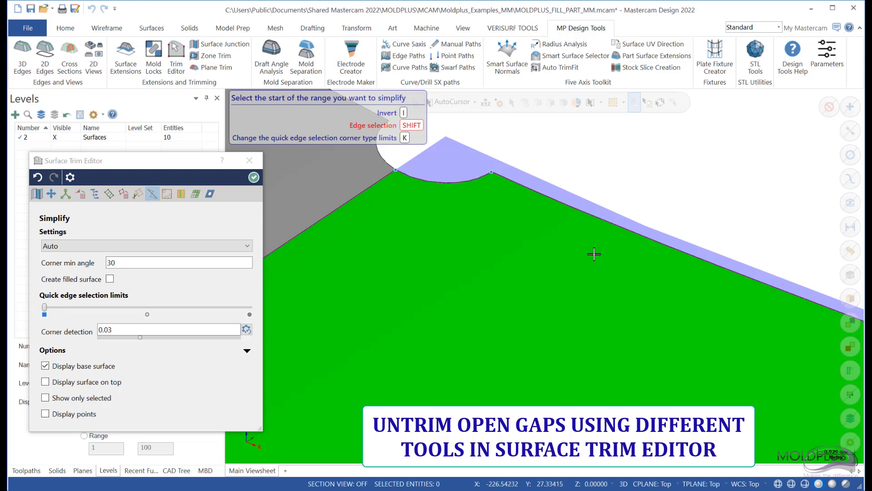
click(454, 184)
Step: Untrim the rounded corner notch of the adjacent narrow surface so its outer corner becomes sharp
scroll(641, 332, down, 2)
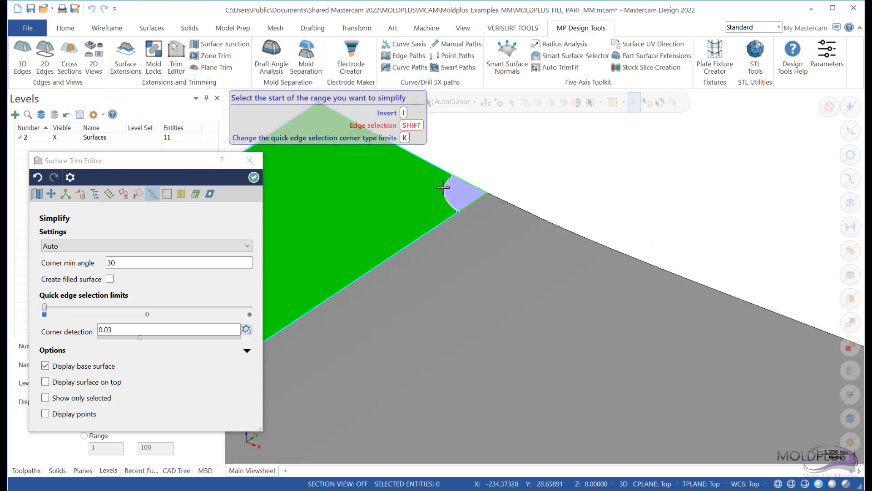
click(443, 188)
scroll(623, 156, down, 4)
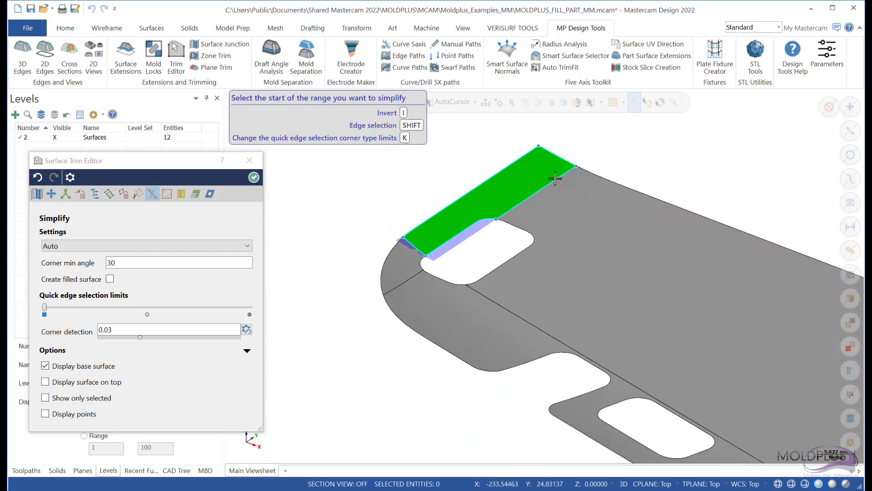
scroll(318, 293, down, 1)
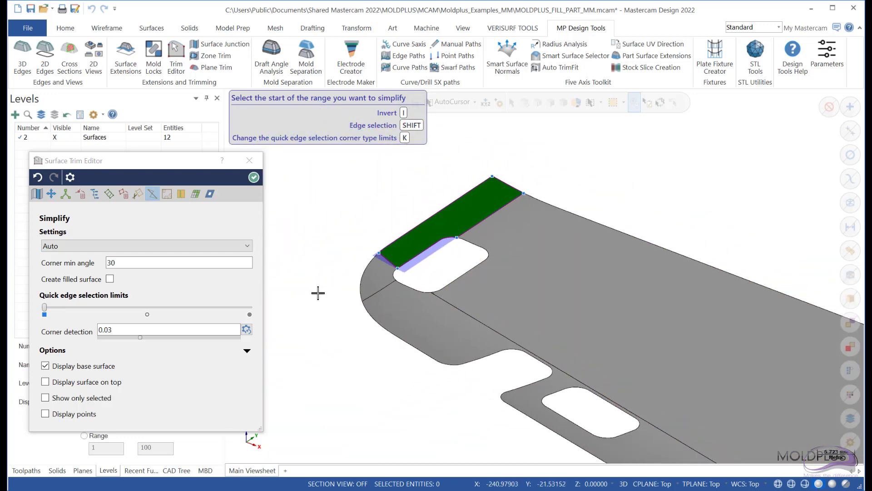
Step: Pick the curved side surface and simplify its outer boundary across the open slot to untrim the gap
click(425, 342)
scroll(467, 398, up, 1)
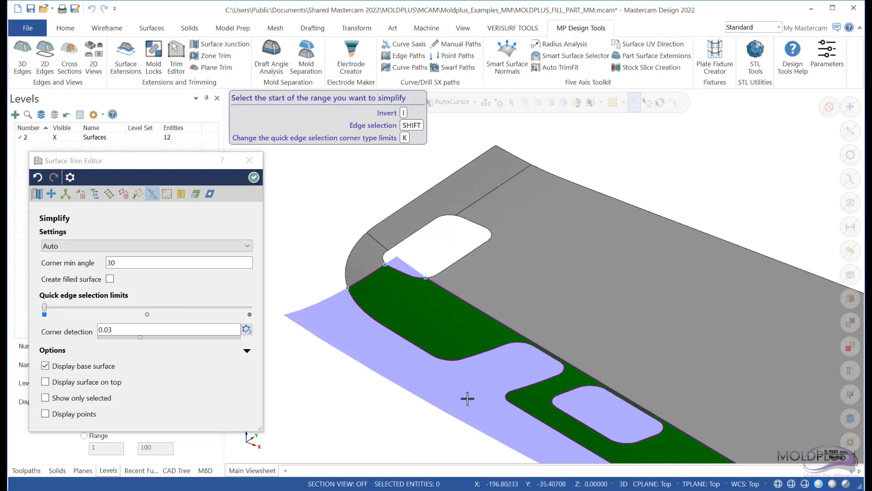
scroll(468, 398, up, 1)
click(430, 352)
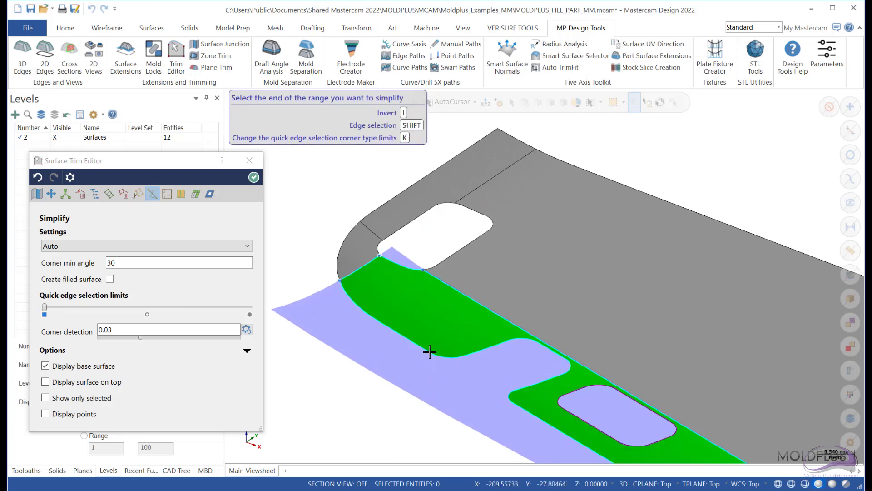
click(513, 404)
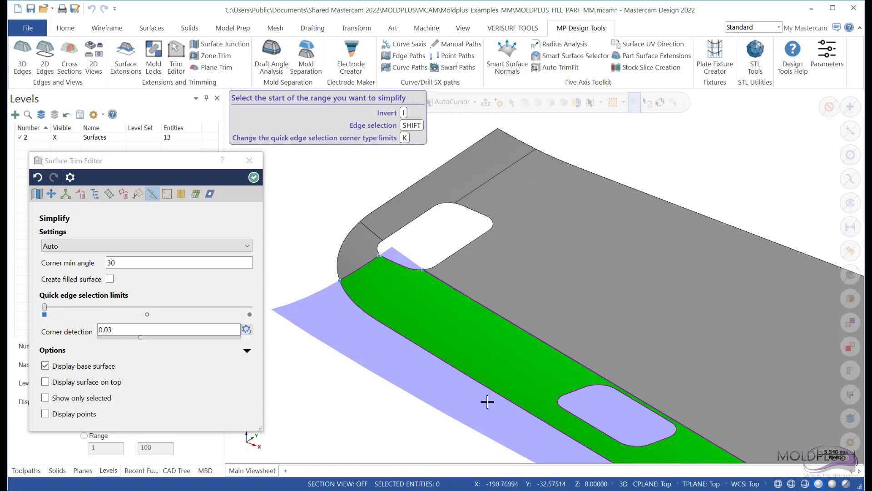
Step: Simplify the bad trim loop on the curved side surface where its edge meets the window cutout's rounded end
scroll(305, 309, down, 2)
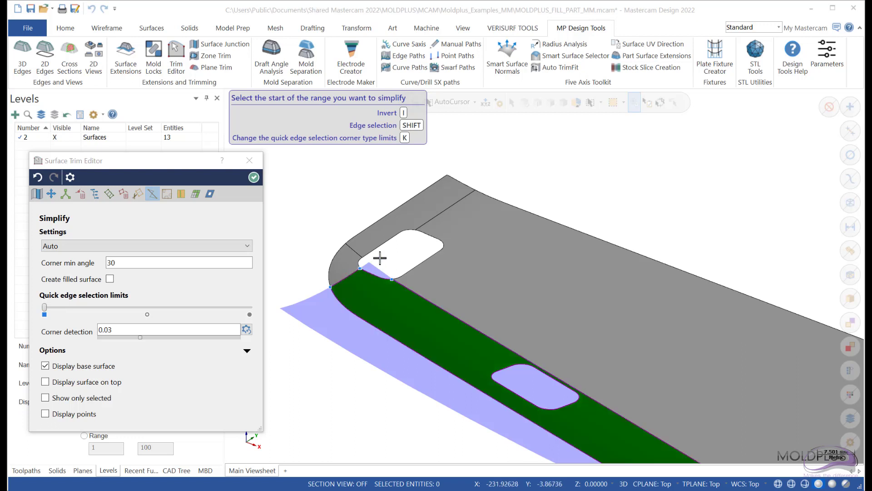
scroll(352, 268, up, 6)
scroll(355, 272, up, 8)
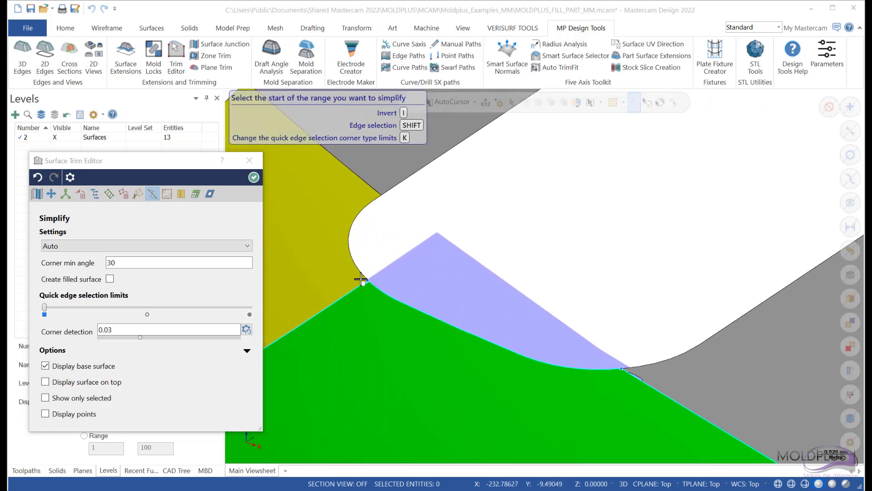
scroll(364, 281, up, 4)
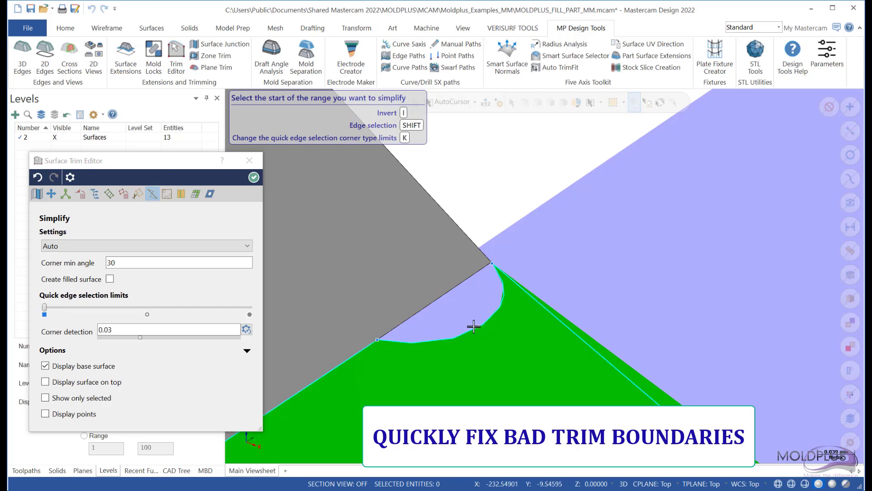
key(shift)
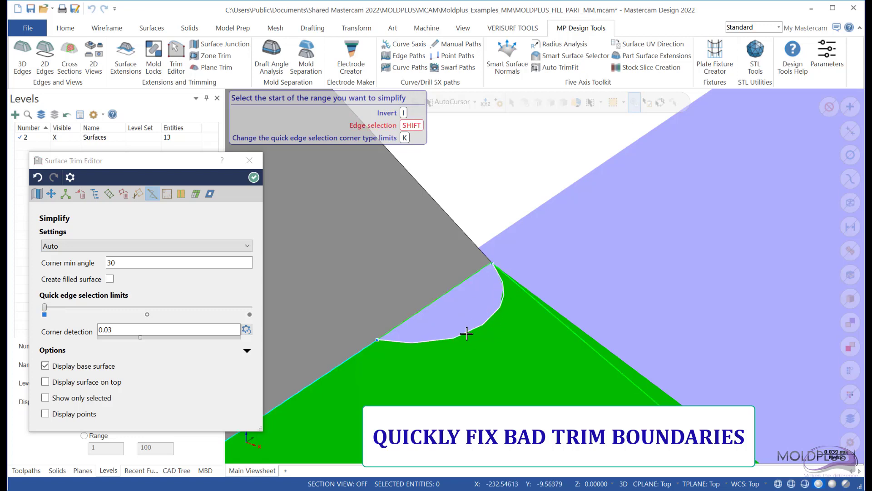
shift+click(466, 333)
Step: Simplify the bad trim boundary on the surface adjacent to the curved side surface, between its corner point and the end of the small gap
scroll(389, 267, down, 9)
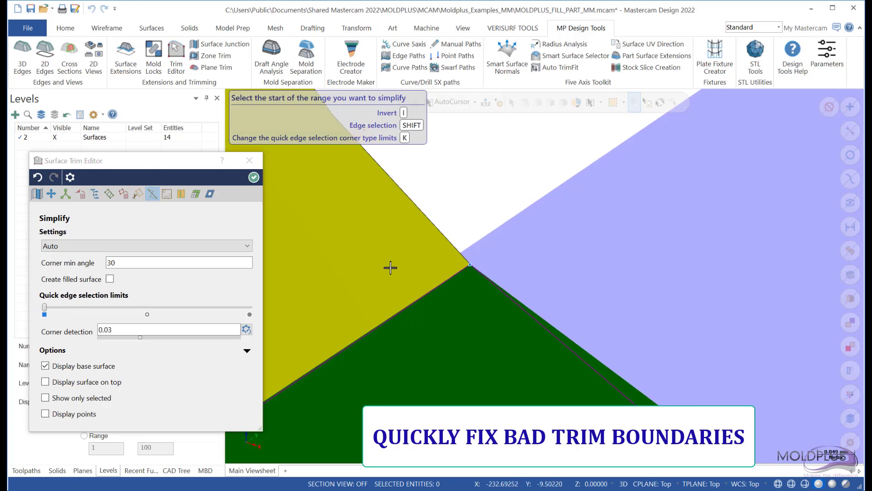
scroll(371, 256, down, 3)
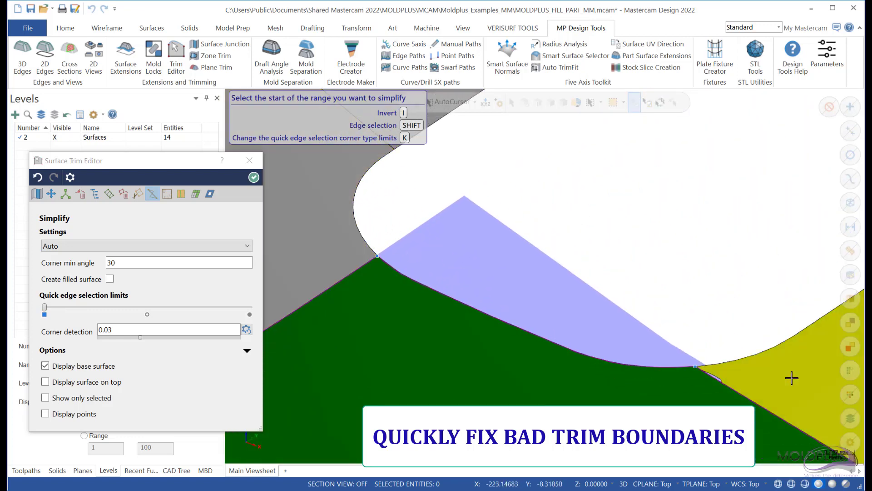
scroll(800, 402, up, 6)
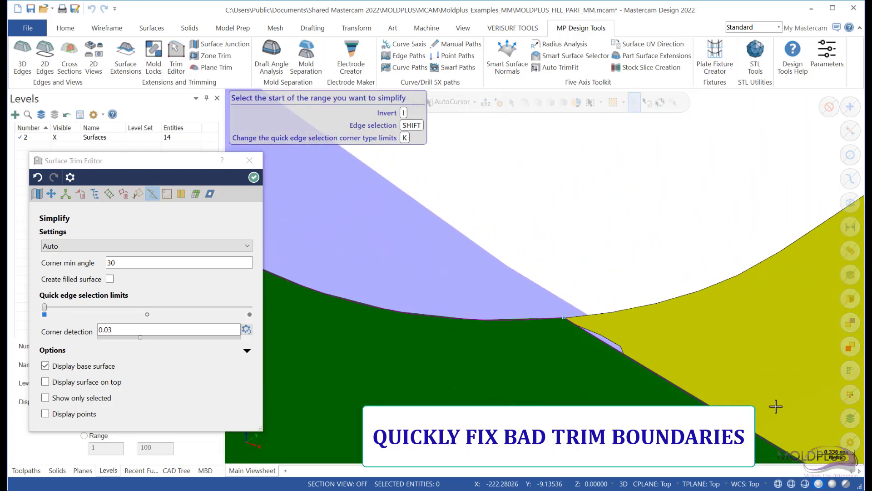
scroll(452, 272, down, 1)
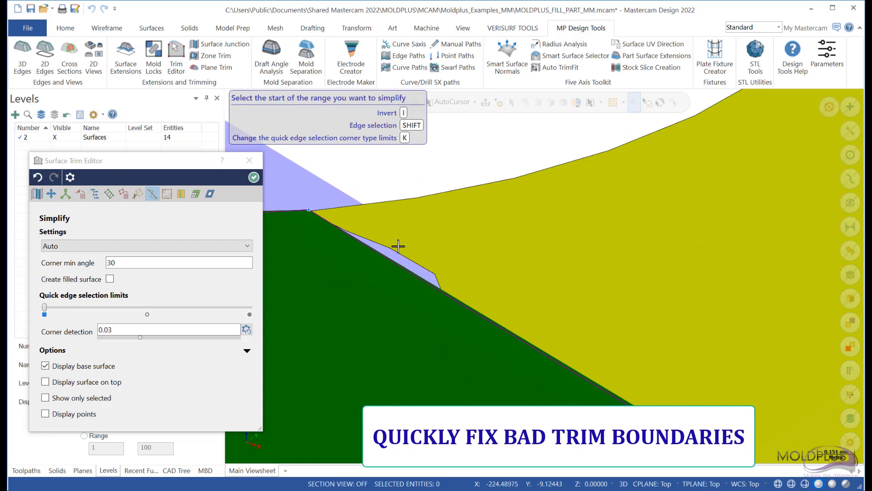
click(428, 230)
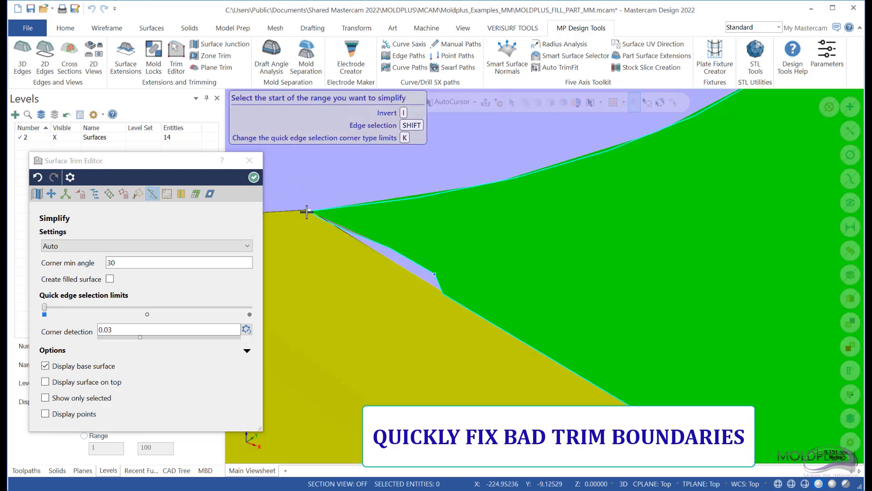
click(309, 212)
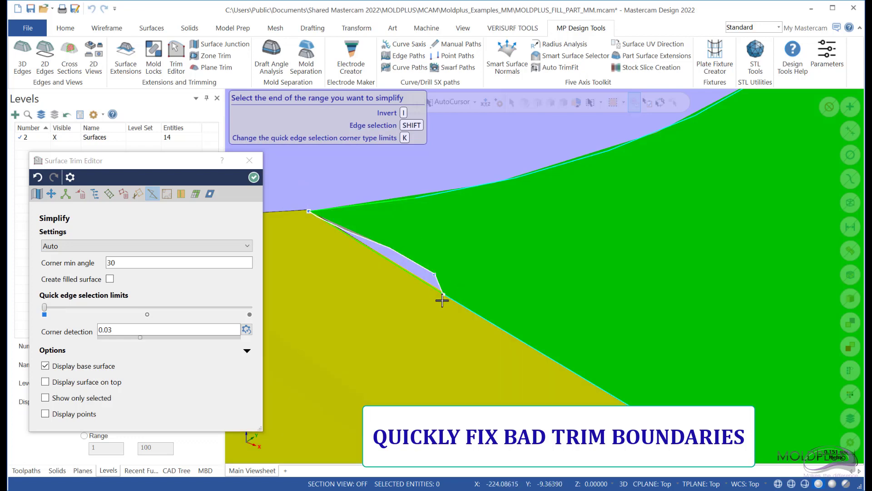
click(443, 299)
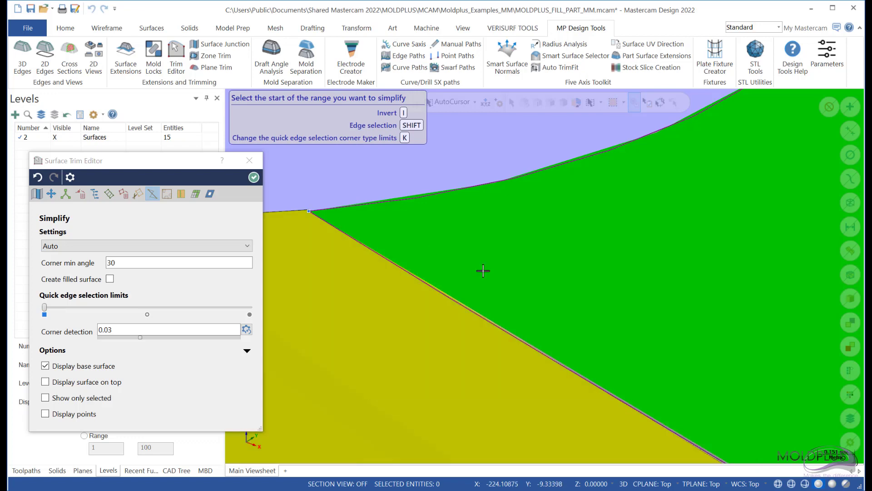
Step: Move the corner point of the selected surface's trim boundary onto the neighbouring surface's corner to close the narrow gap
scroll(376, 202, down, 1)
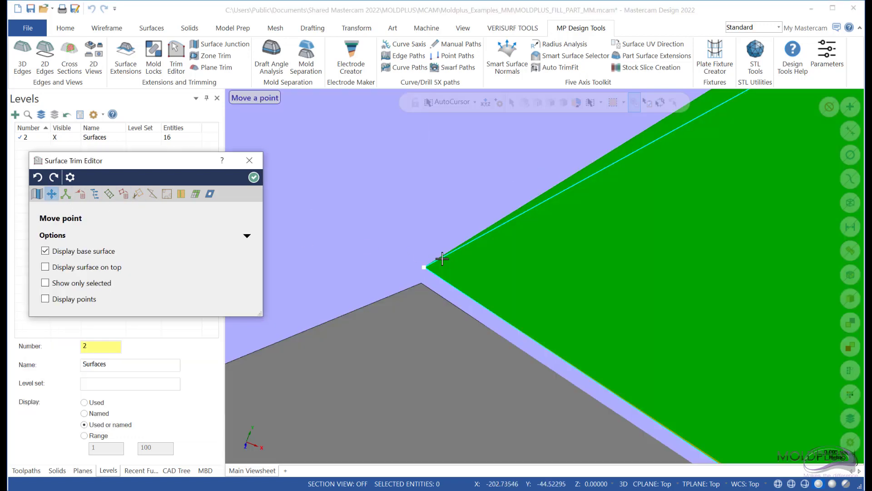
click(425, 267)
drag(425, 266, 423, 281)
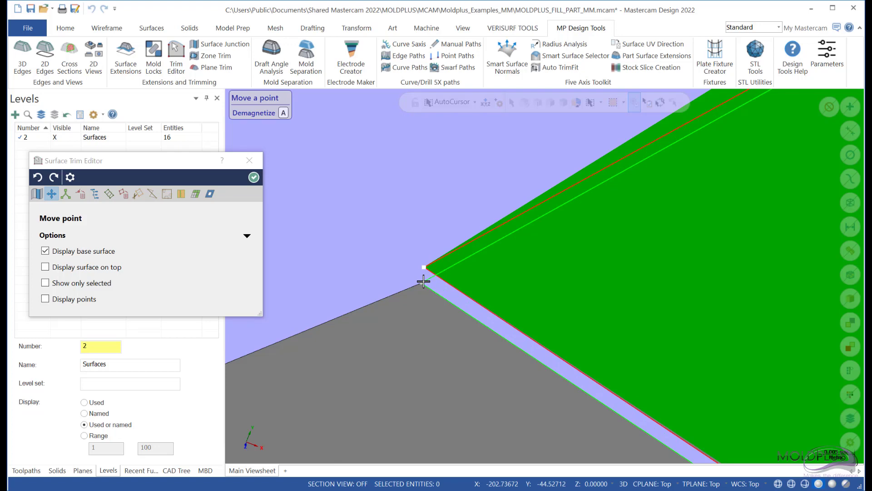
drag(423, 281, 419, 279)
scroll(409, 309, down, 5)
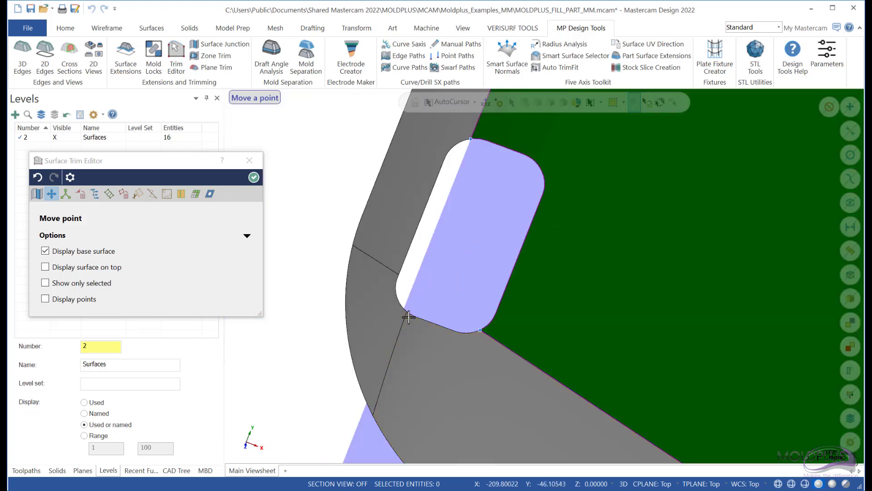
Step: Create a straight tangent surface junction between the two opposite straight edges of the rounded window near the part's end
middle_drag(428, 243, 438, 226)
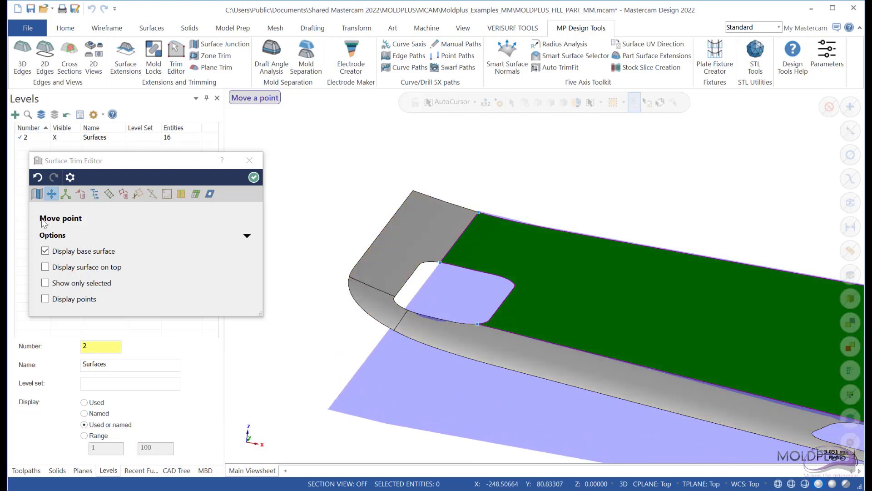
click(39, 196)
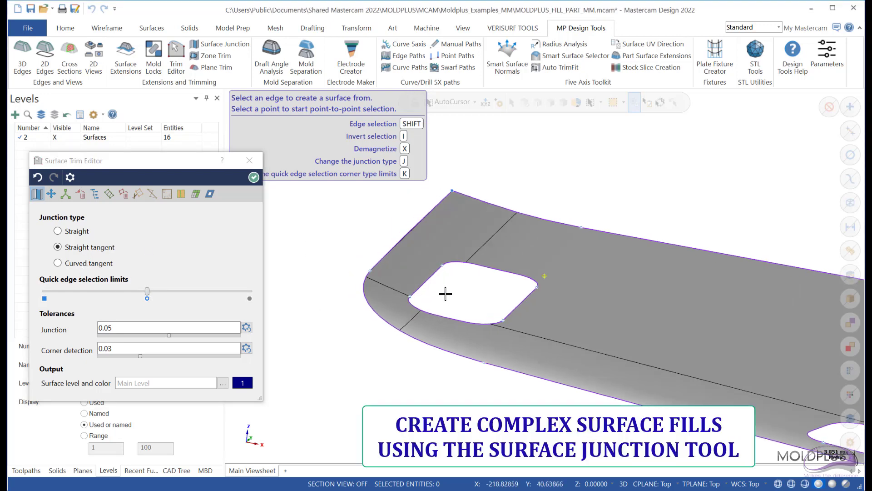
mouse_move(446, 294)
middle_down()
mouse_move(436, 296)
mouse_move(444, 308)
middle_up()
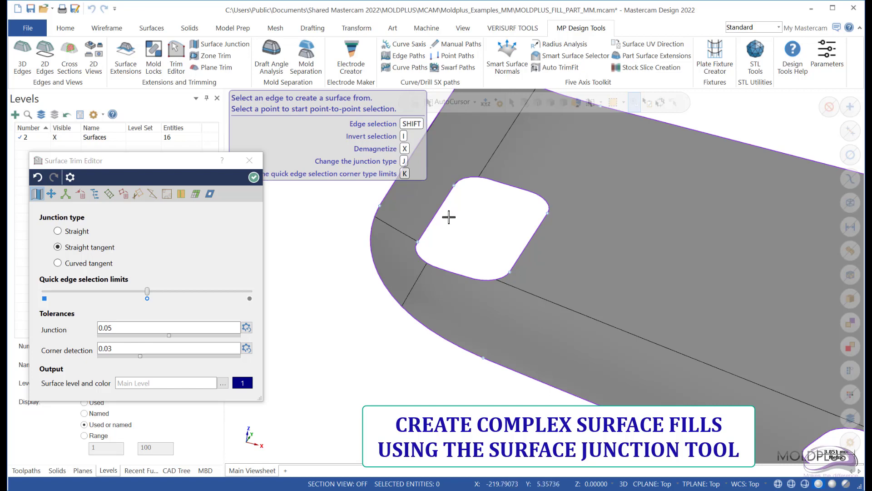
key(shift)
shift+click(433, 211)
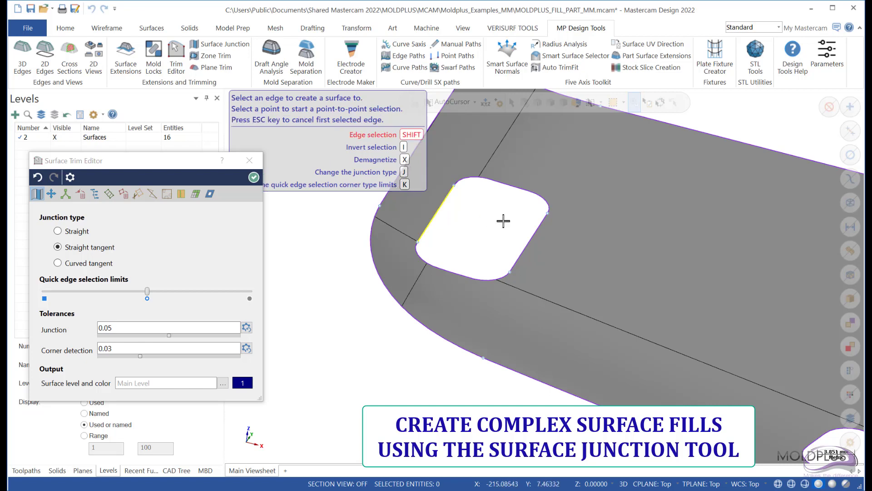
shift+click(526, 242)
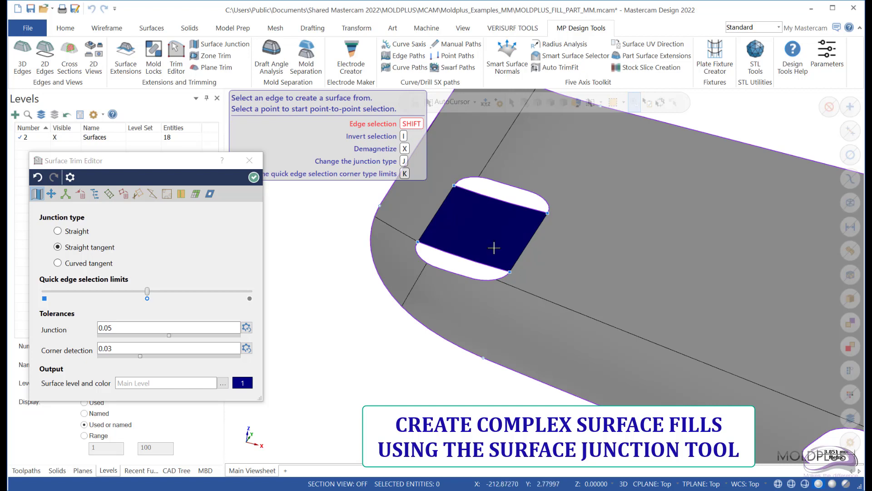
Step: Fill the two remaining curved gaps of the window with surface junctions from the rounded edges to the new surface
shift+click(460, 271)
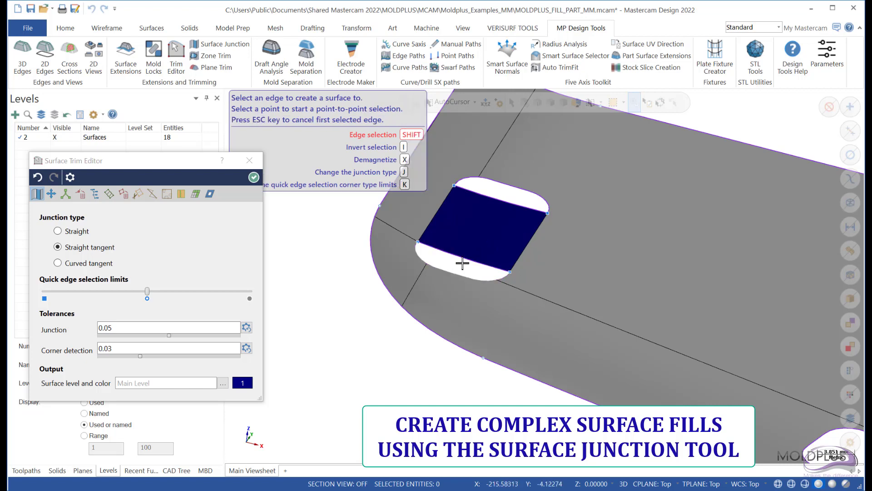
shift+click(462, 262)
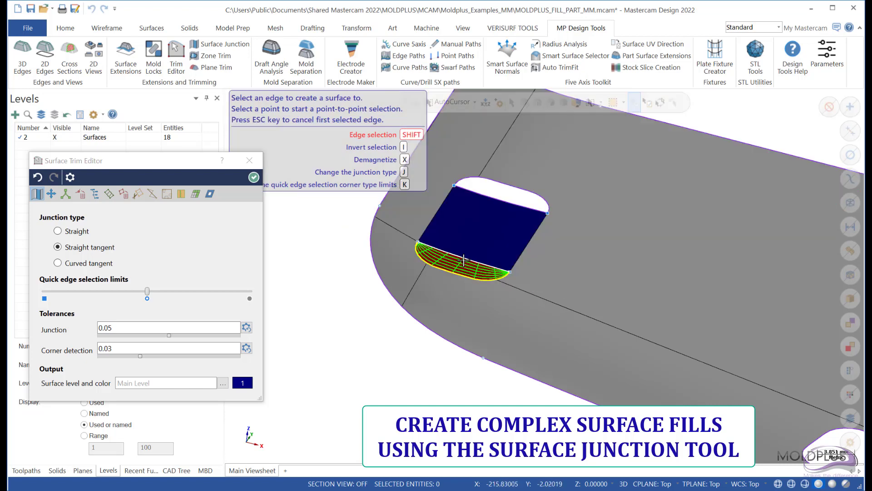
shift+click(511, 187)
shift+click(506, 197)
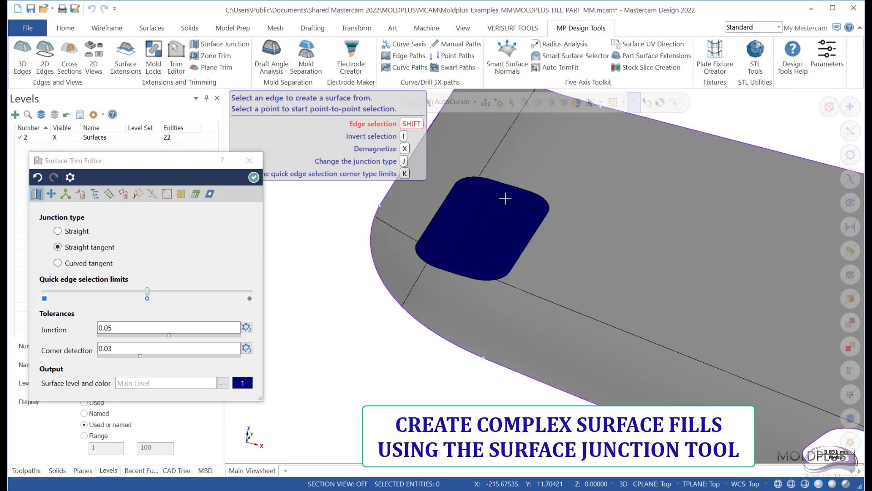
Step: Use Simplify on the curved side surface to remove its slot-shaped holes
scroll(327, 239, down, 3)
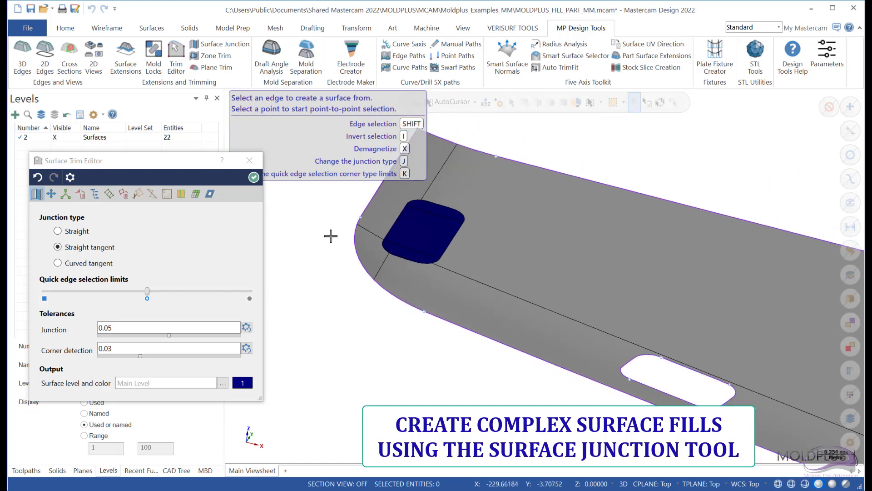
middle_drag(399, 268, 322, 234)
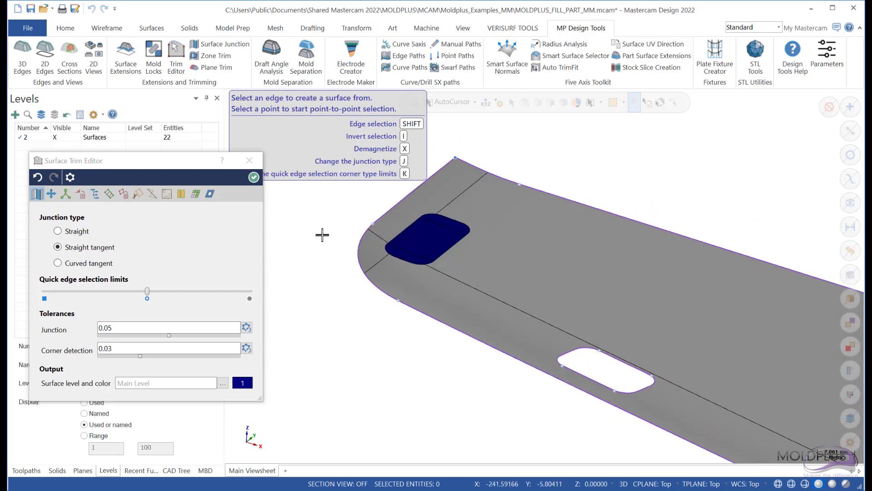
scroll(318, 228, down, 2)
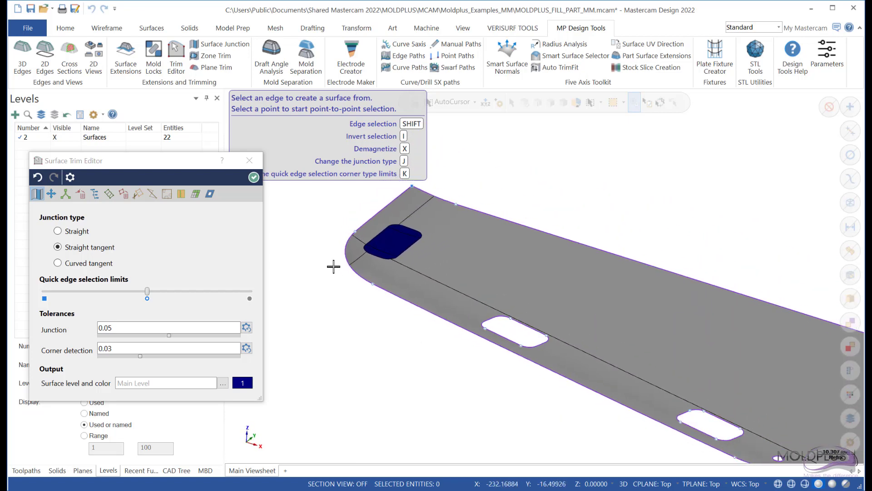
click(153, 193)
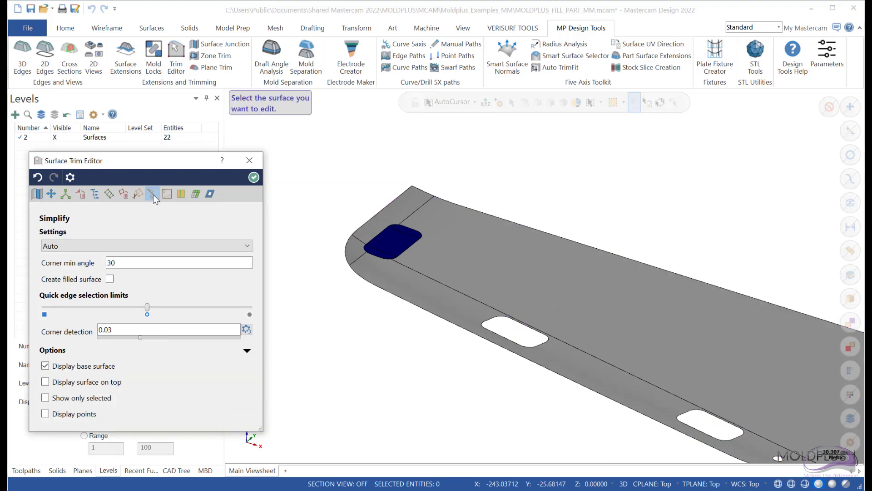
click(499, 340)
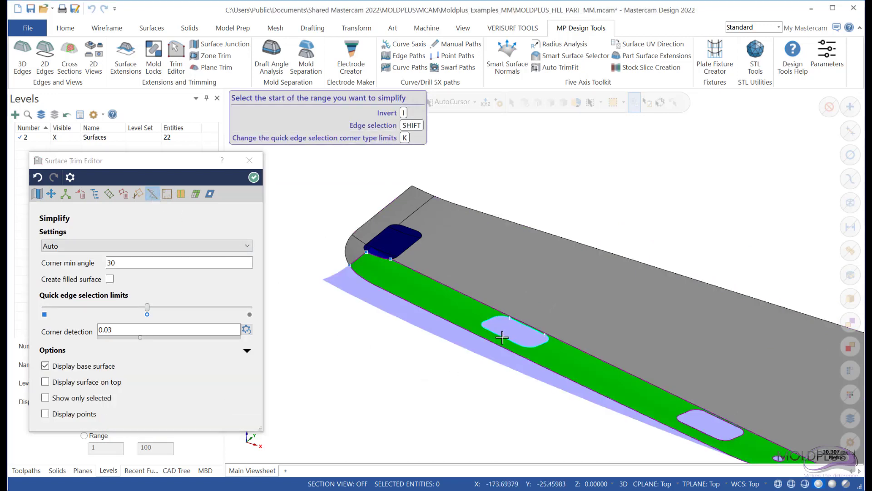
right_click(502, 337)
click(528, 345)
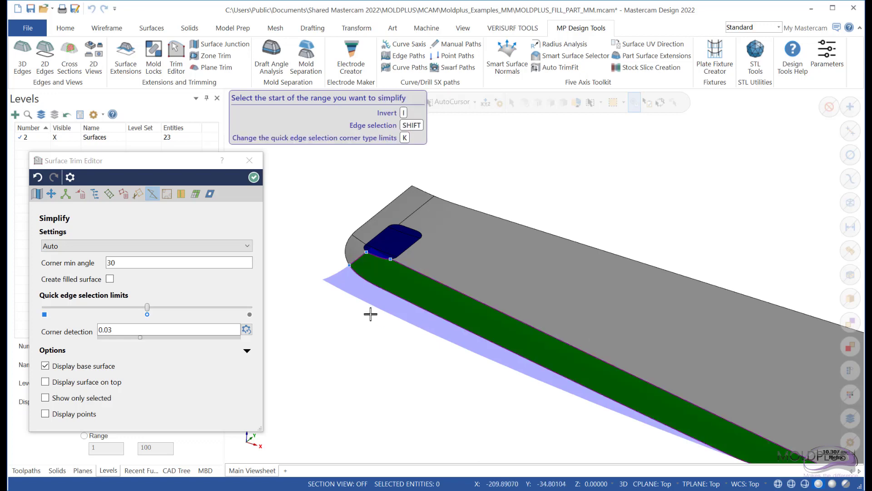
Step: Remove the small hole from the large top surface and turn off the base surface display
scroll(370, 312, down, 2)
click(699, 392)
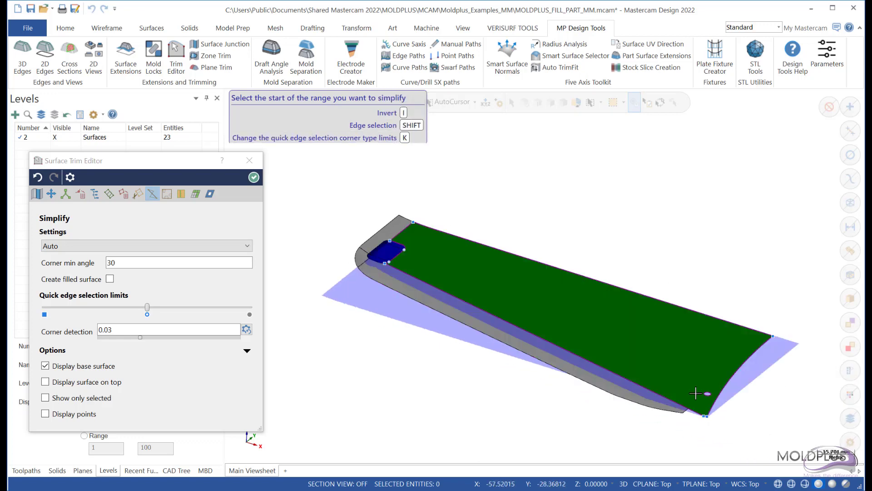
right_click(703, 394)
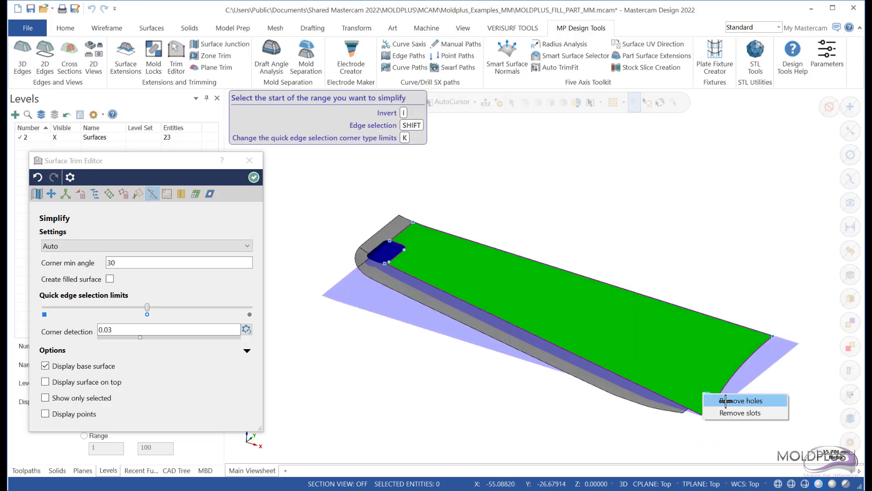
click(729, 401)
scroll(622, 223, down, 1)
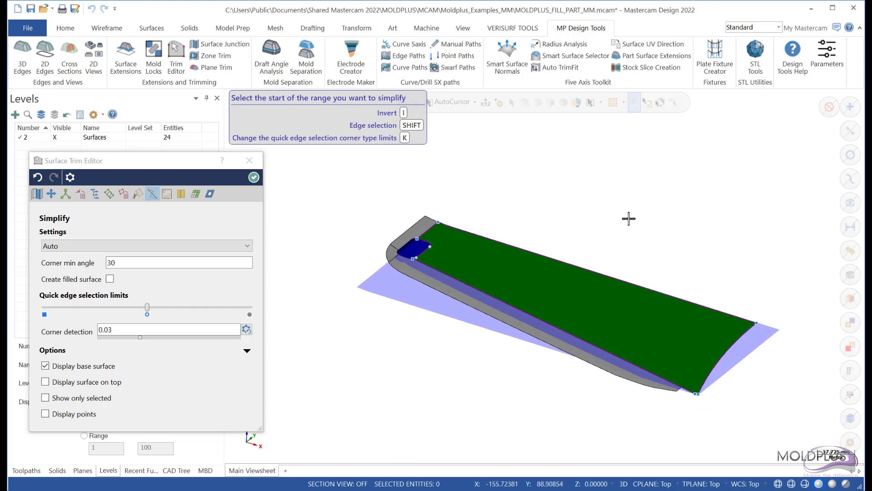
scroll(609, 205, up, 1)
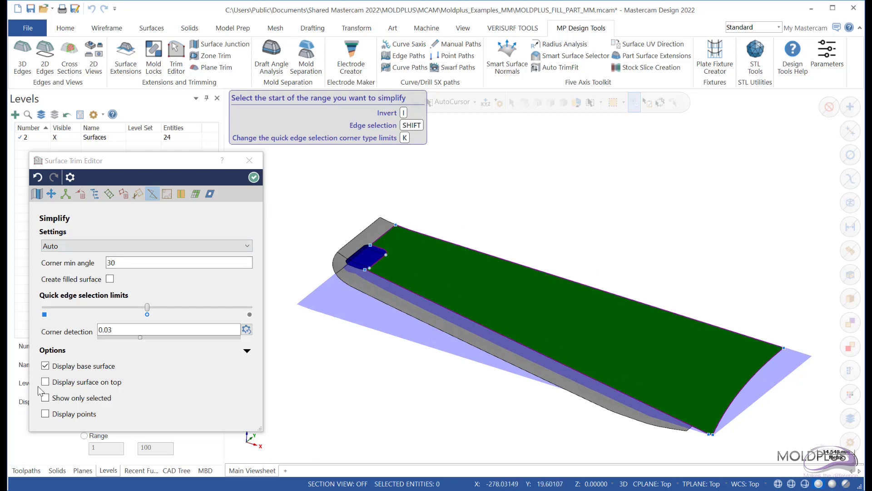
click(45, 367)
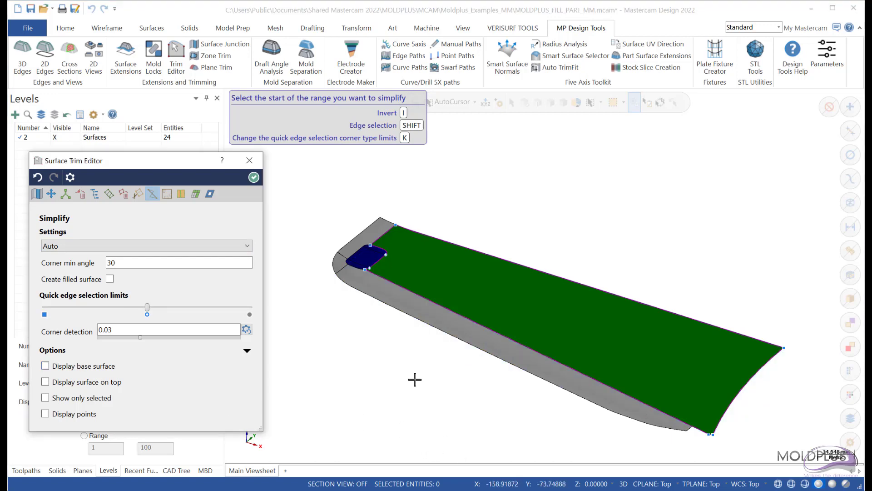
Step: Cut the large top surface's loop in two with Cut Loop, from the side surface's end corner across to the opposite long edge
scroll(409, 350, down, 3)
scroll(647, 425, up, 4)
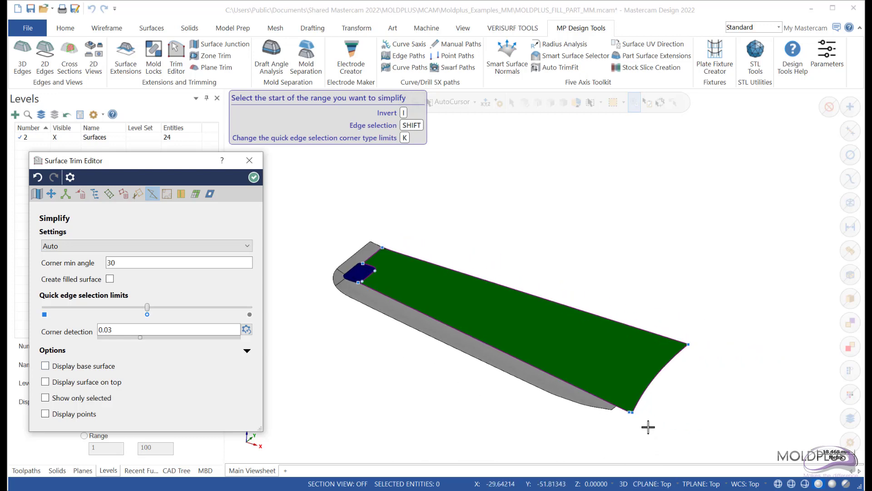
scroll(648, 426, up, 1)
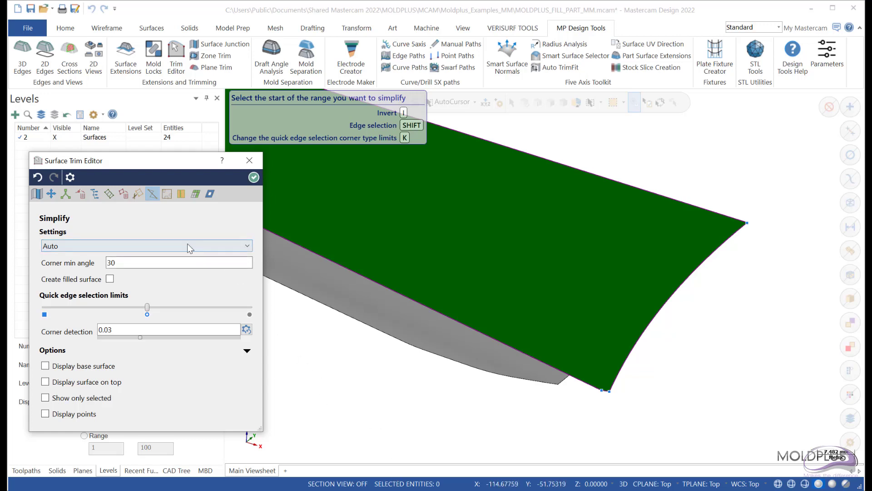
click(135, 196)
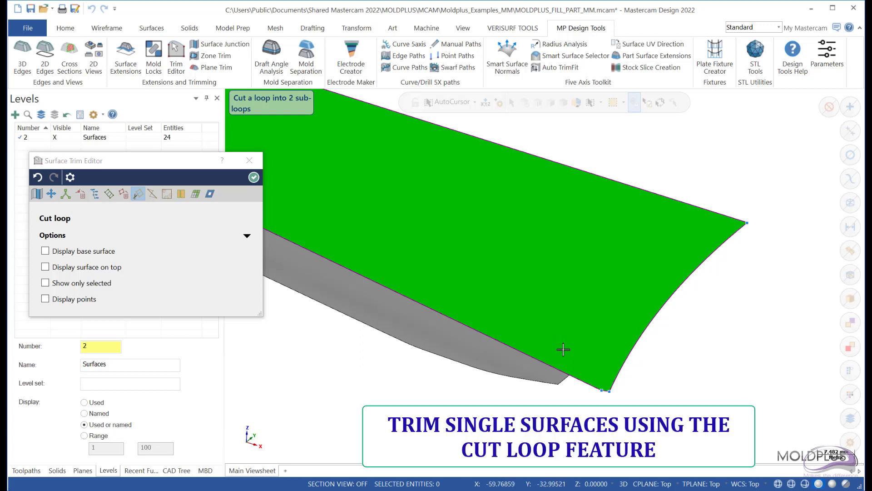
click(561, 370)
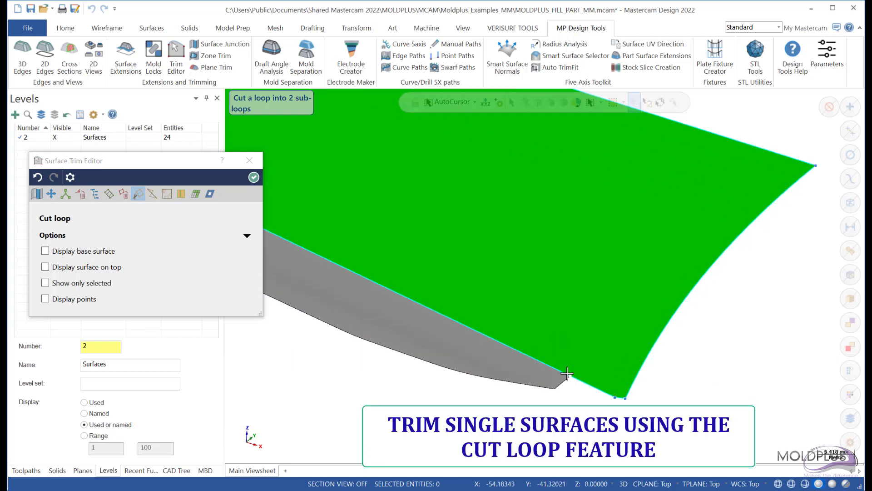
scroll(568, 374, up, 2)
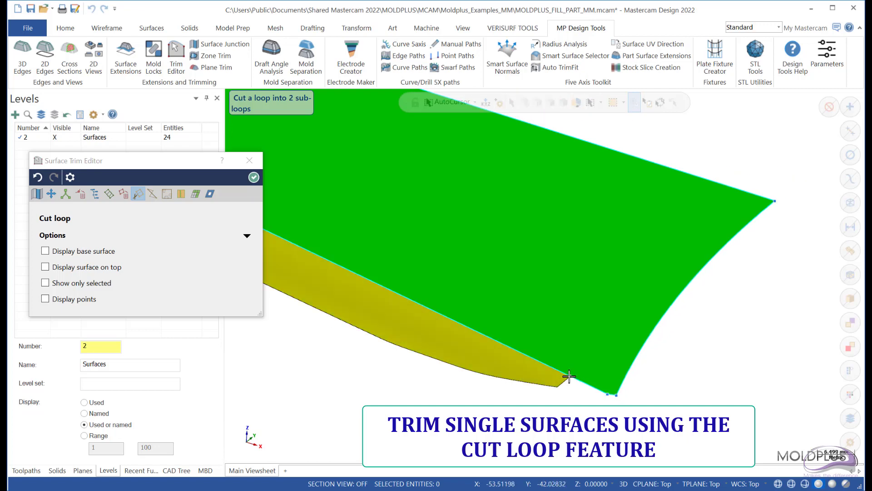
click(569, 376)
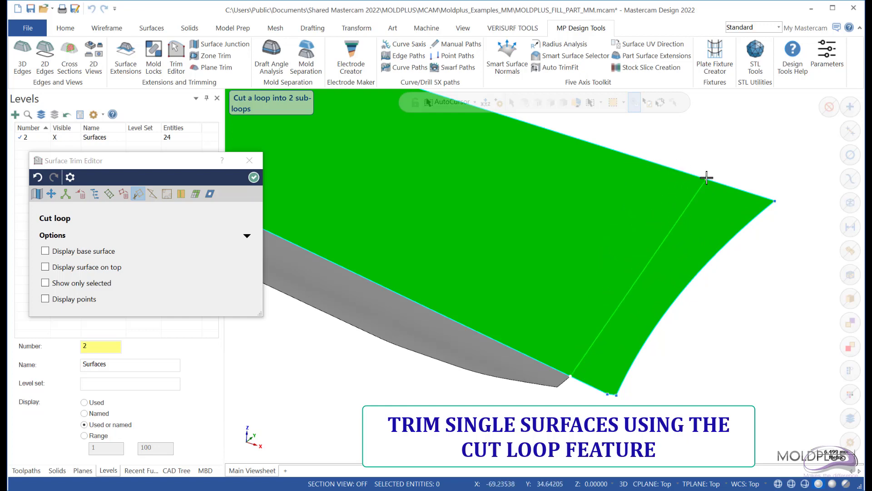
click(707, 177)
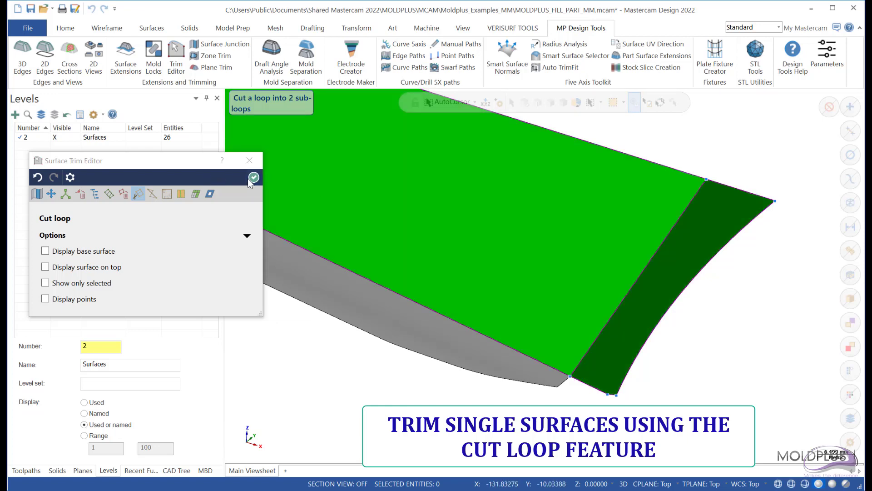
click(252, 178)
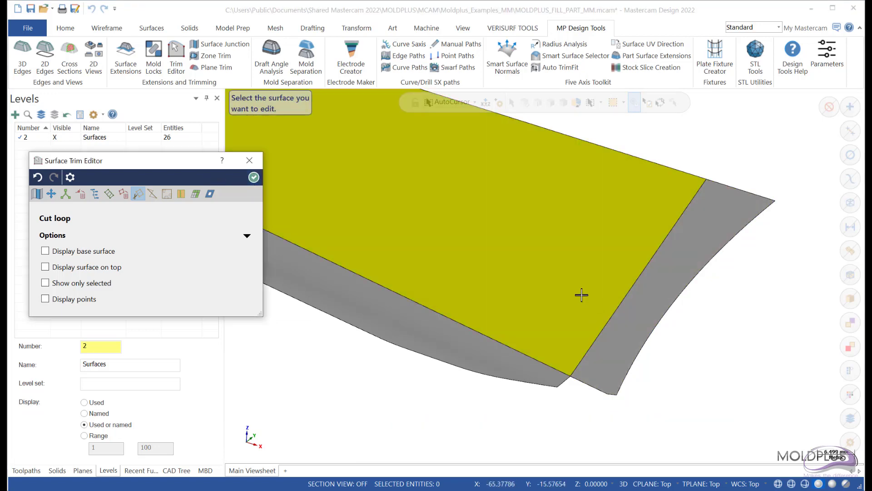
Step: Cut the loop of the narrow curved side surface in two across its width, between its lower and upper long edges
scroll(664, 363, down, 3)
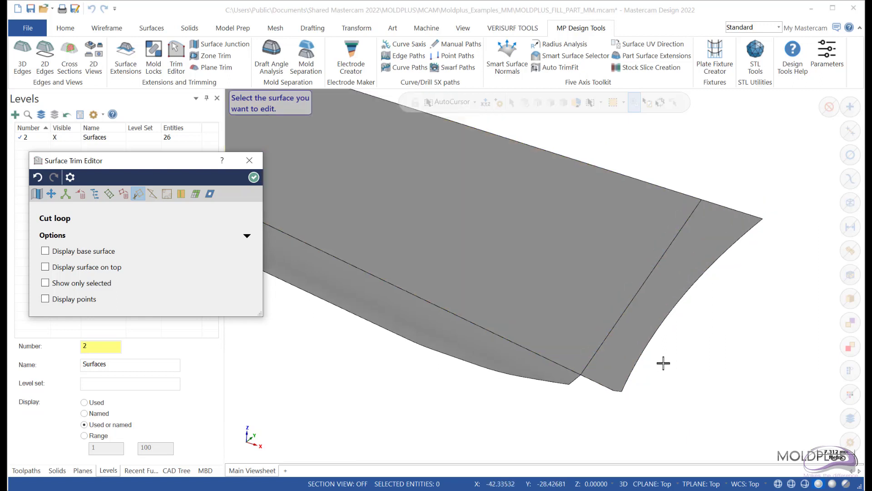
click(334, 279)
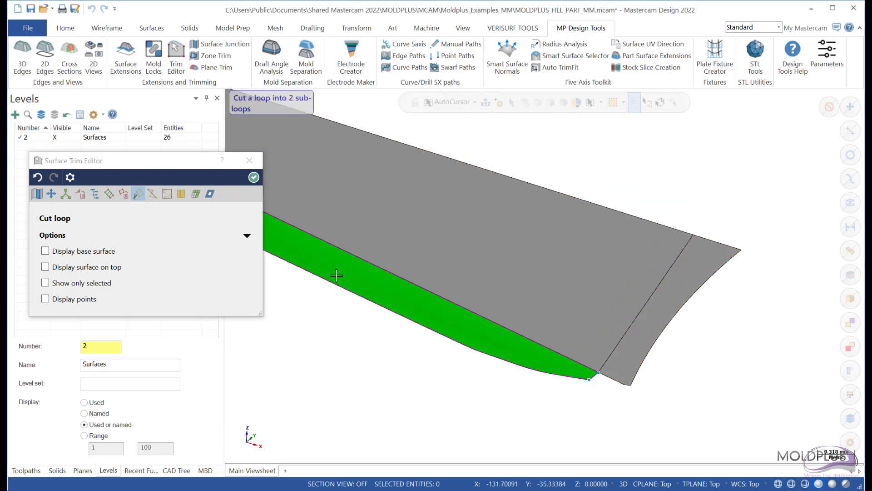
click(332, 282)
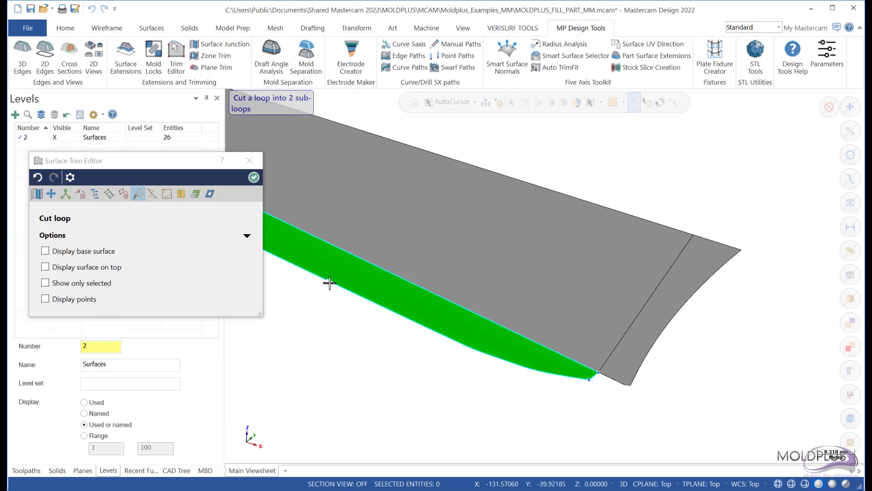
click(355, 257)
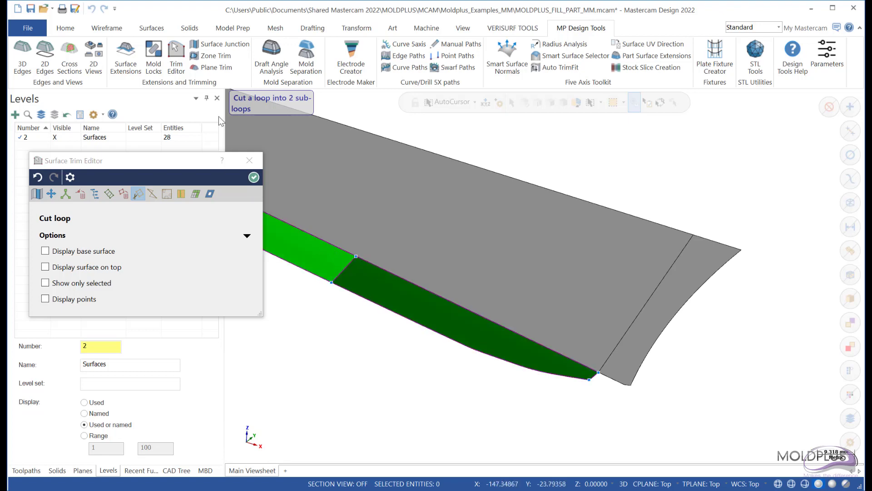
click(254, 177)
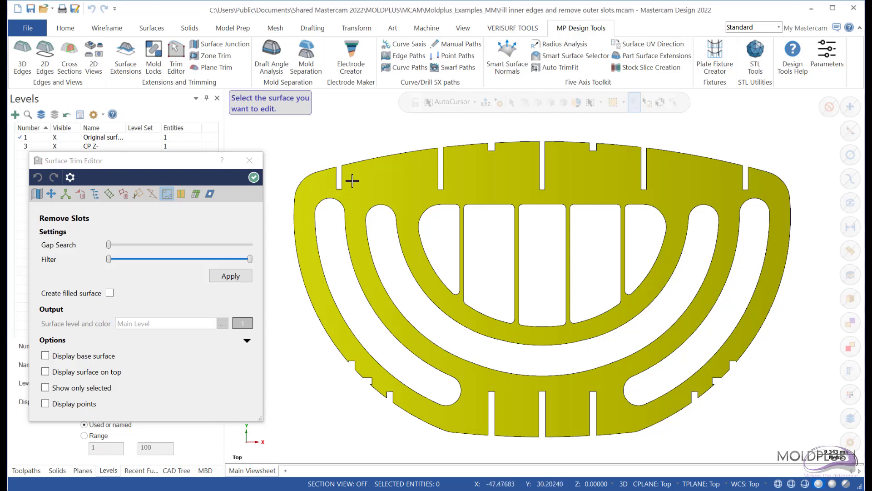
Step: Remove all external slots from the perforated plate surface with Remove Slots, and remove its internal holes
click(352, 181)
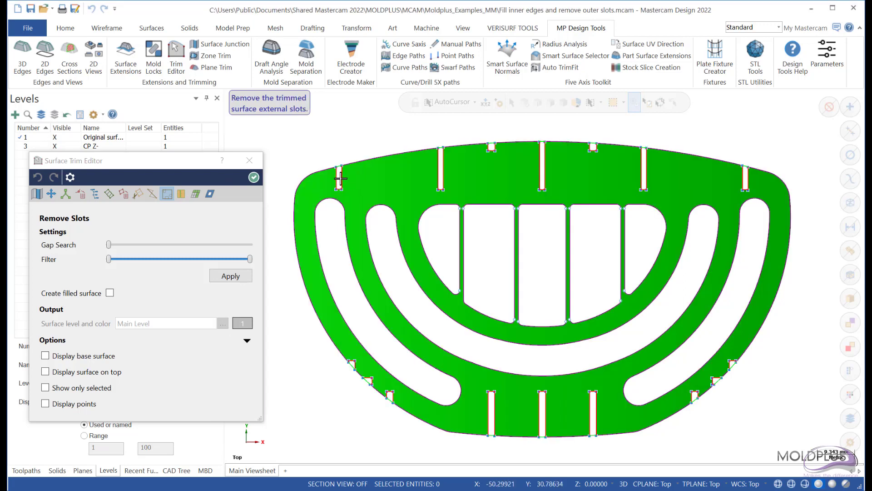
scroll(336, 179, up, 3)
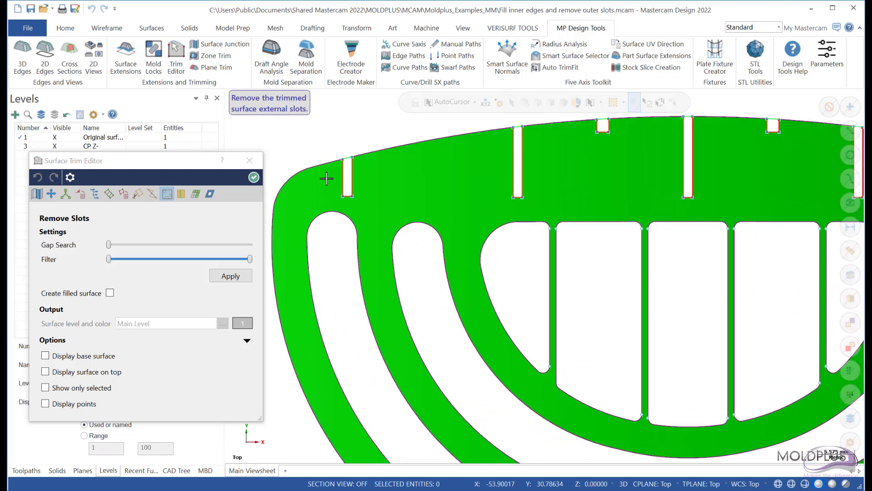
scroll(326, 178, up, 1)
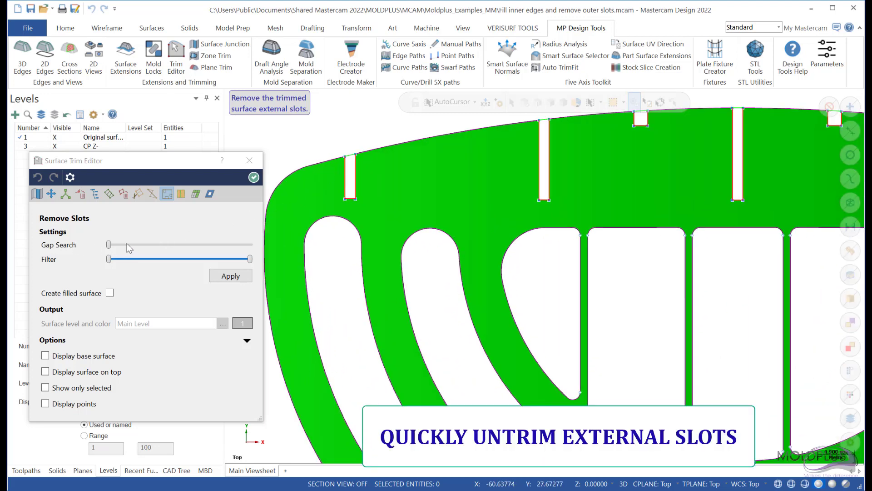
scroll(466, 185, down, 2)
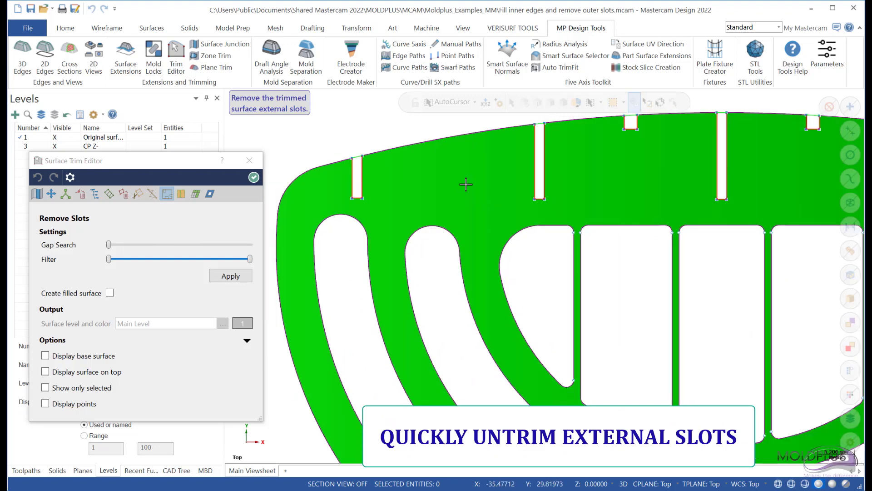
scroll(382, 184, down, 2)
scroll(377, 182, up, 8)
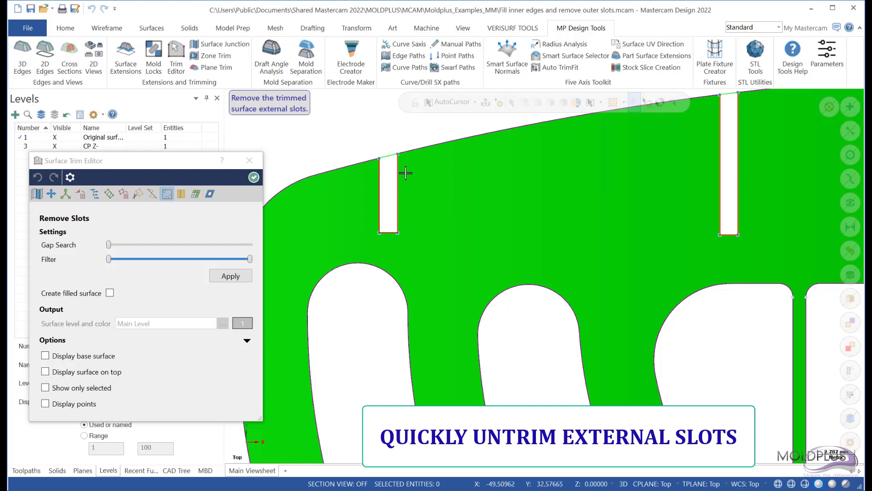
scroll(388, 157, up, 2)
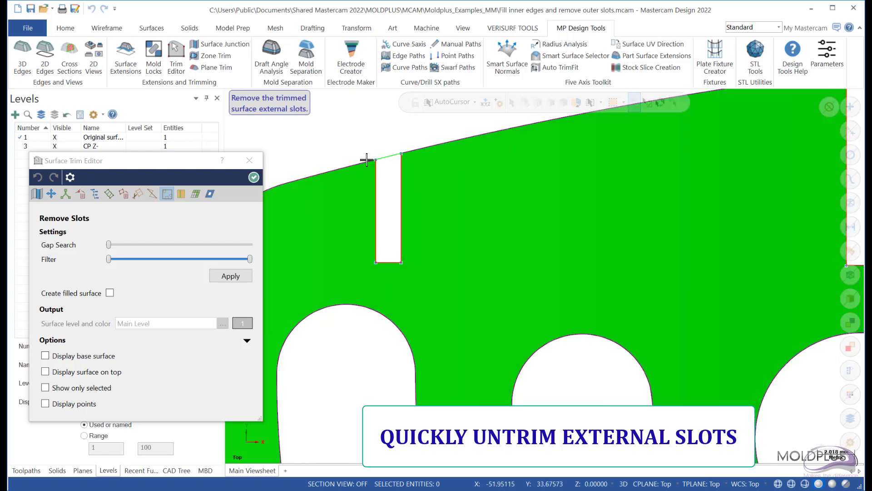
scroll(367, 159, down, 7)
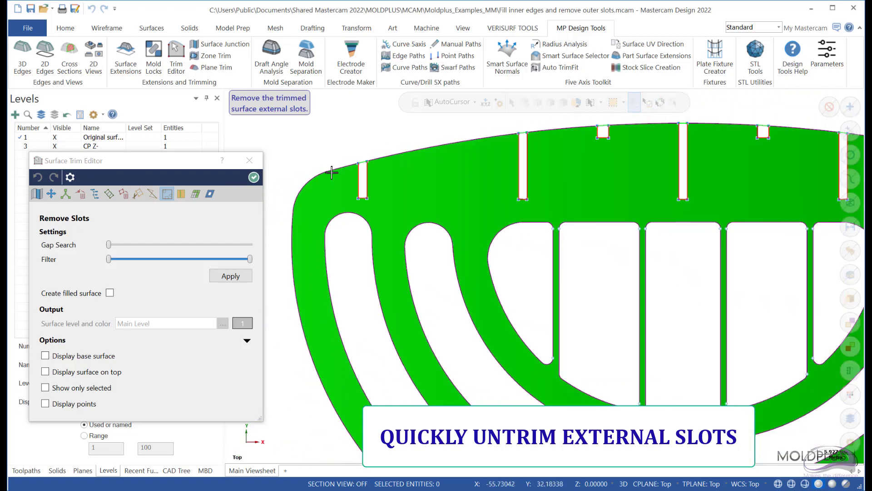
scroll(332, 172, down, 3)
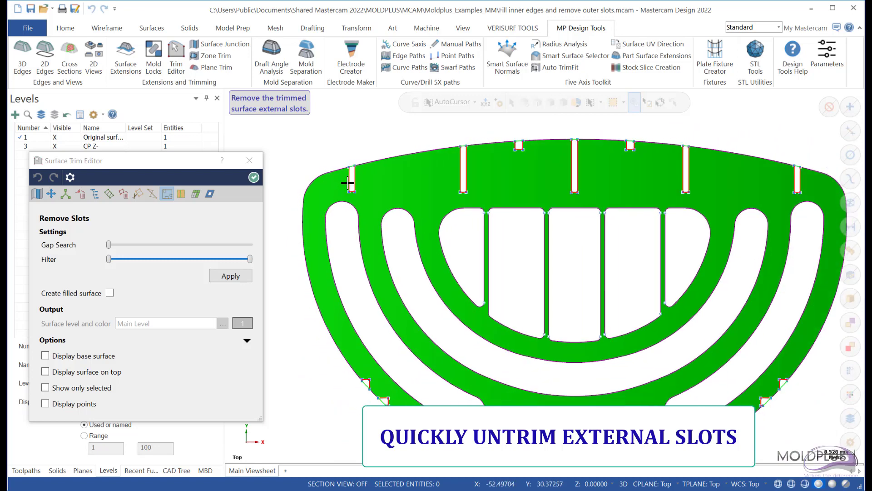
scroll(345, 186, down, 2)
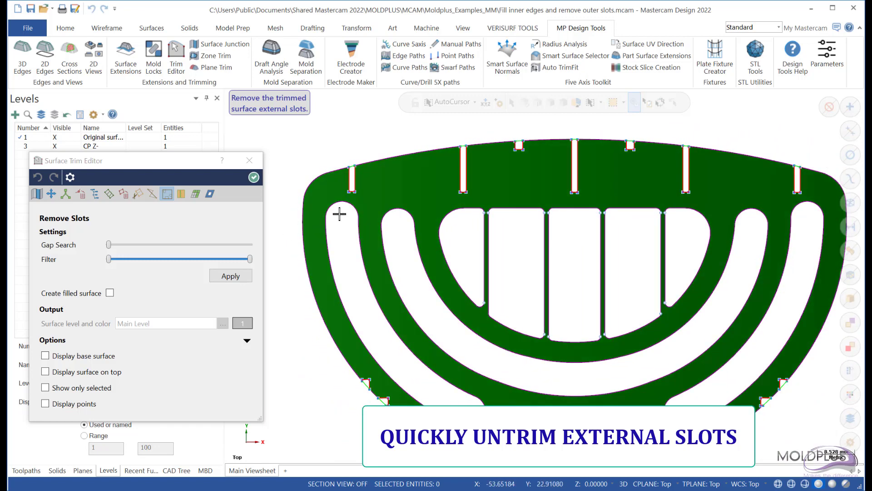
scroll(338, 207, up, 1)
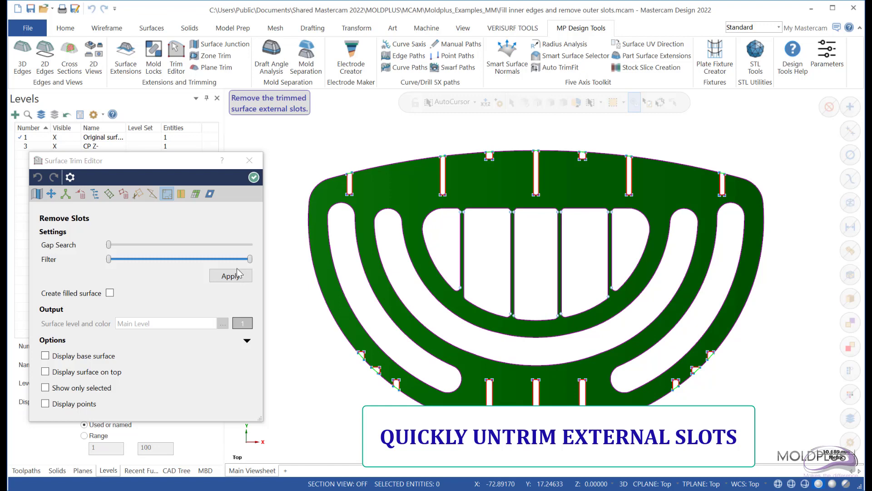
click(238, 275)
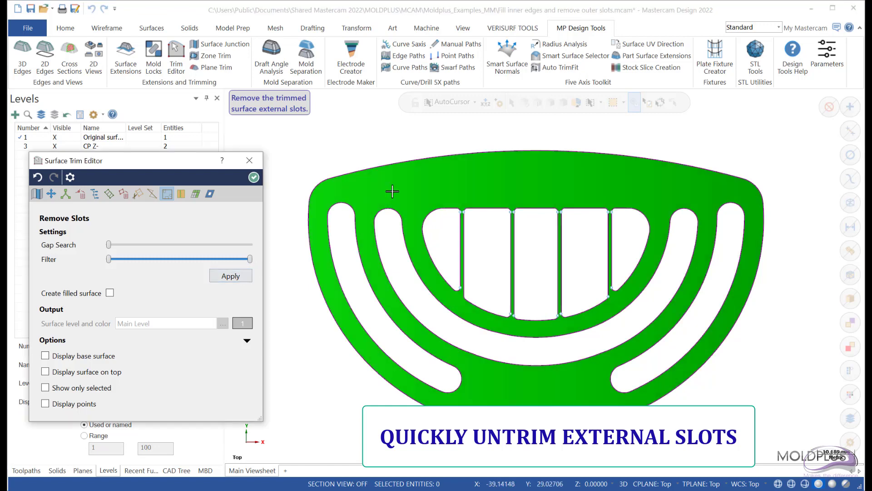
right_click(355, 229)
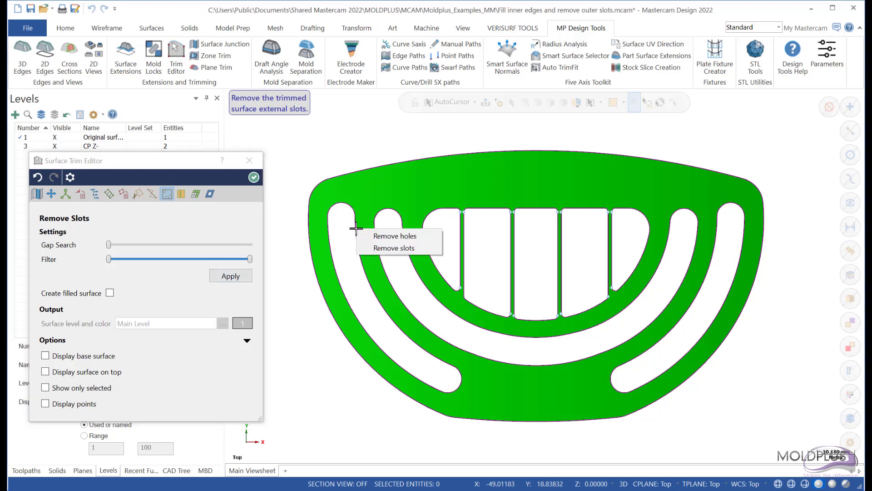
click(372, 237)
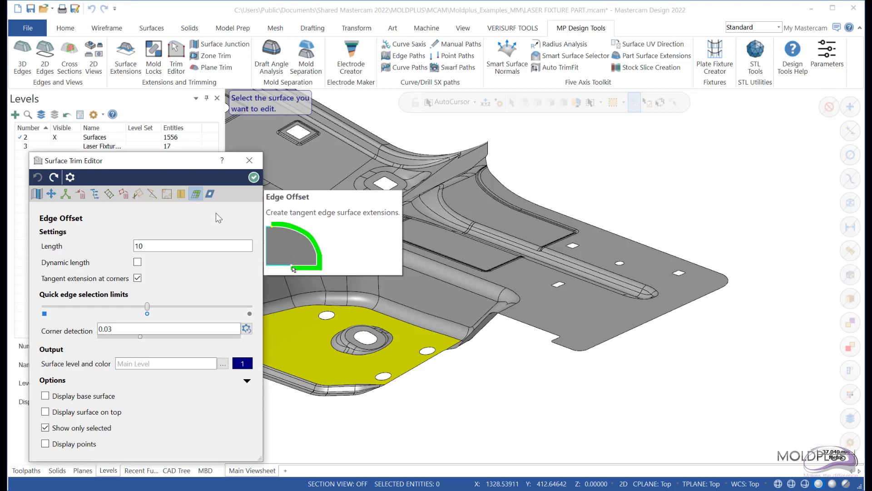
Step: Try a tangent Edge Offset of length 10 along part of the flat sheet surface's outer boundary, around the small notch, and undo it
click(568, 325)
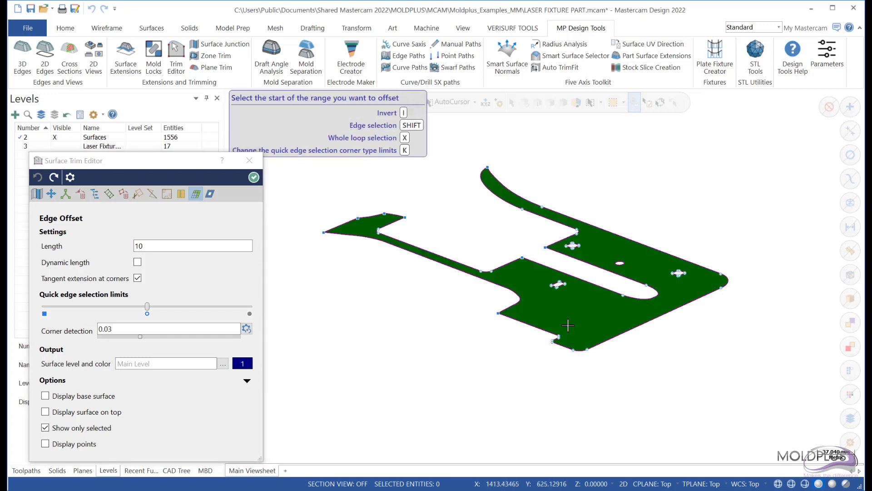
click(523, 322)
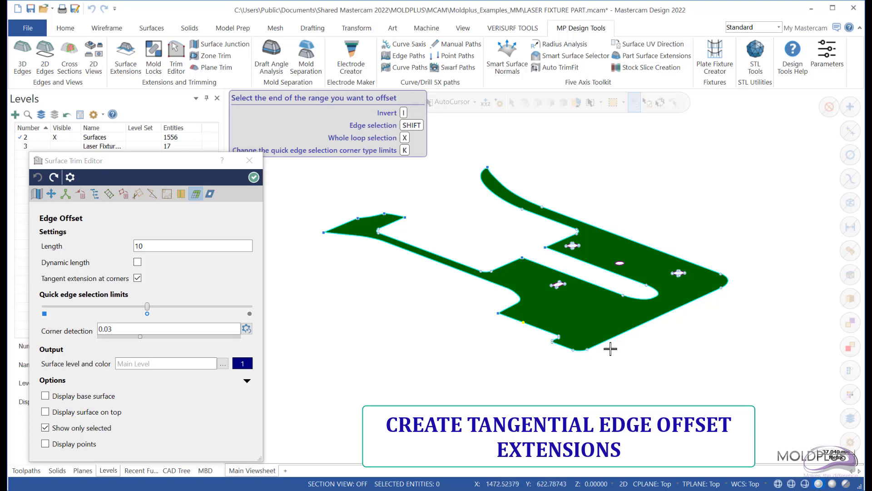
click(637, 325)
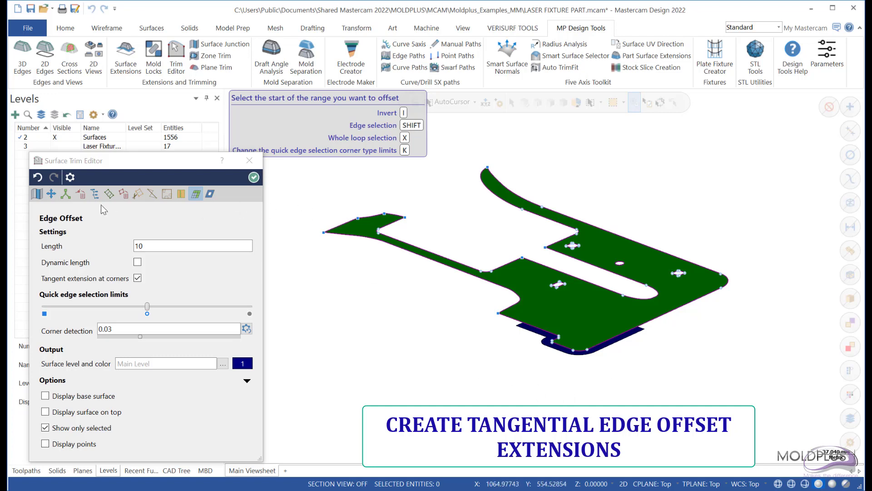
click(39, 178)
Step: Try a tangent Edge Offset of length 10 around the flat sheet surface's whole outer loop, and undo it
click(547, 327)
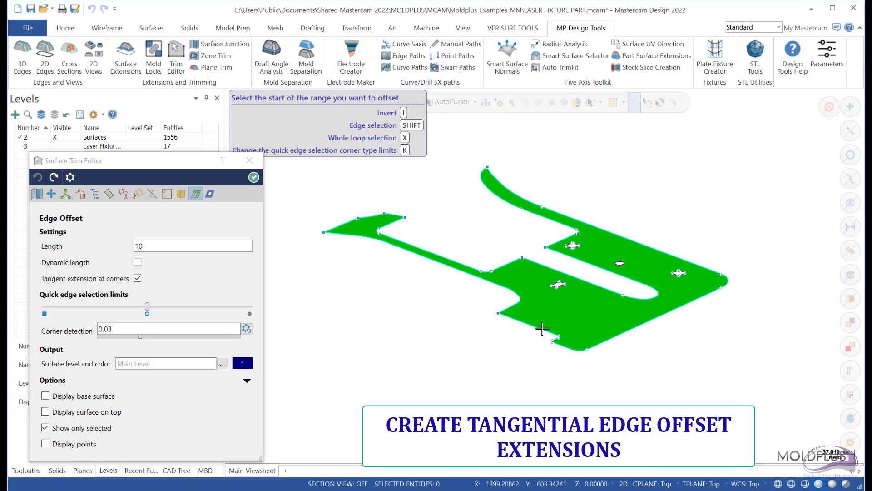
click(535, 329)
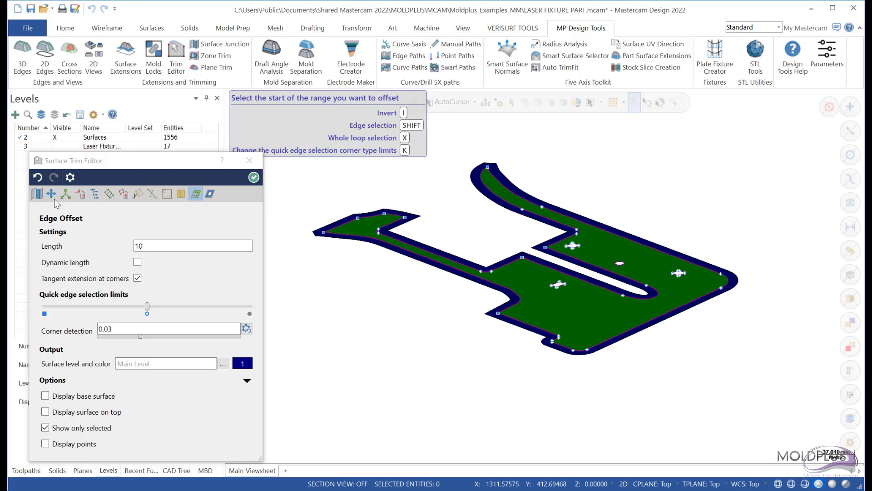
click(38, 177)
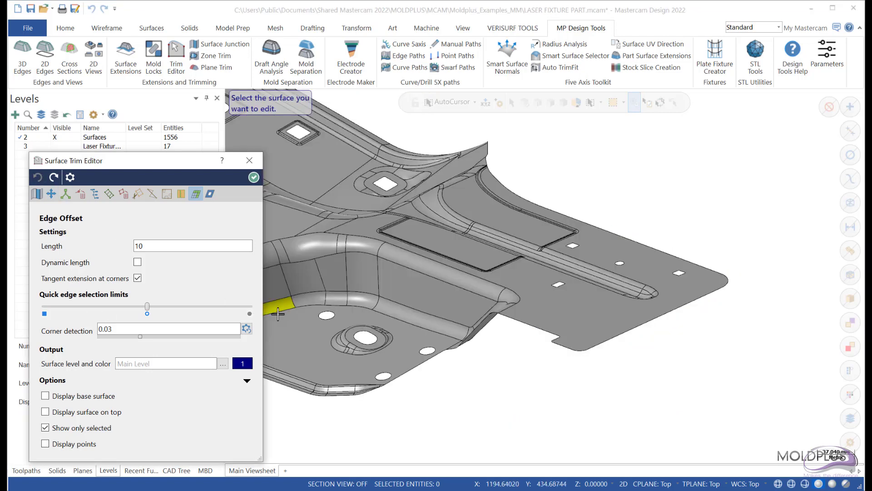
Step: Extend the base surface of the flat sheet surface by a length of 30, applying the extension twice
click(576, 311)
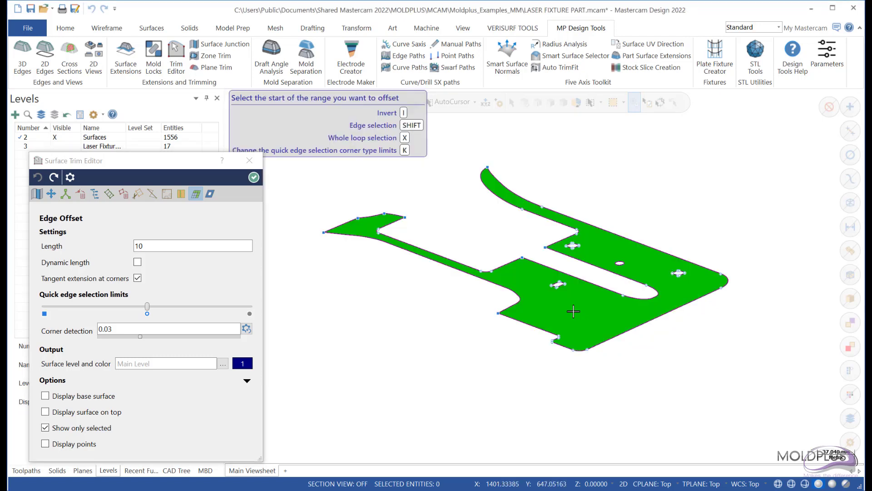
click(212, 195)
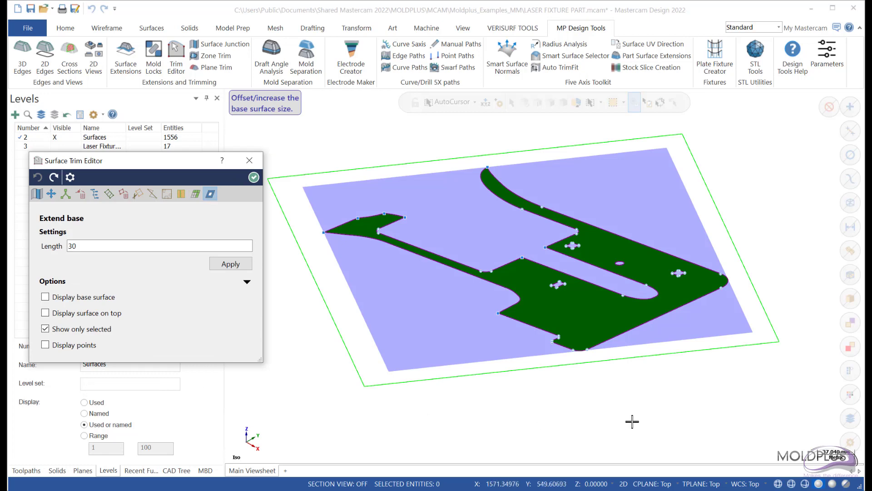
scroll(608, 373, up, 2)
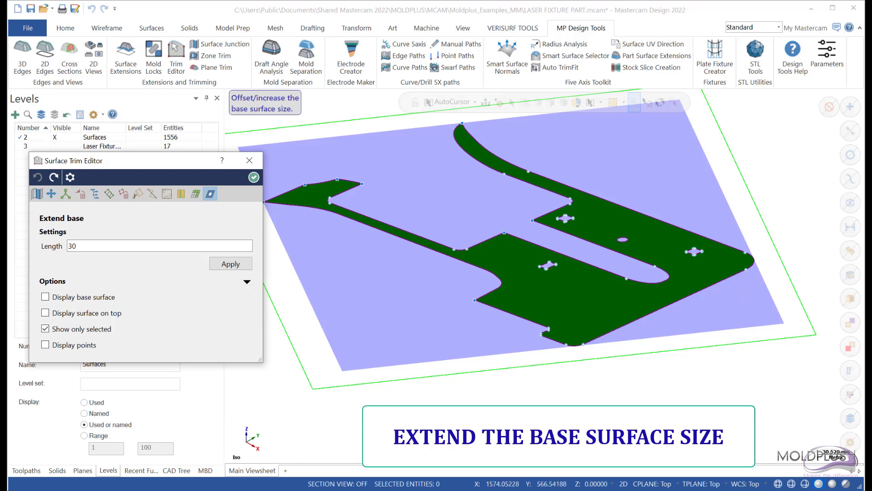
scroll(505, 426, down, 2)
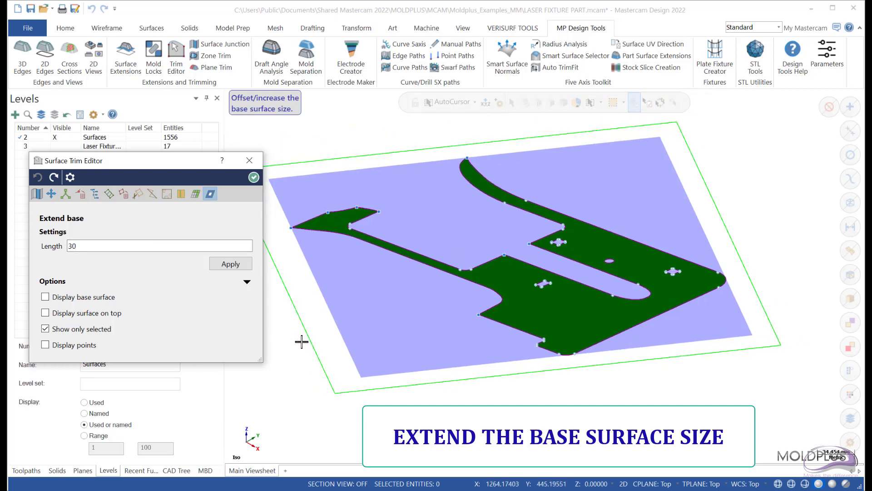
click(233, 263)
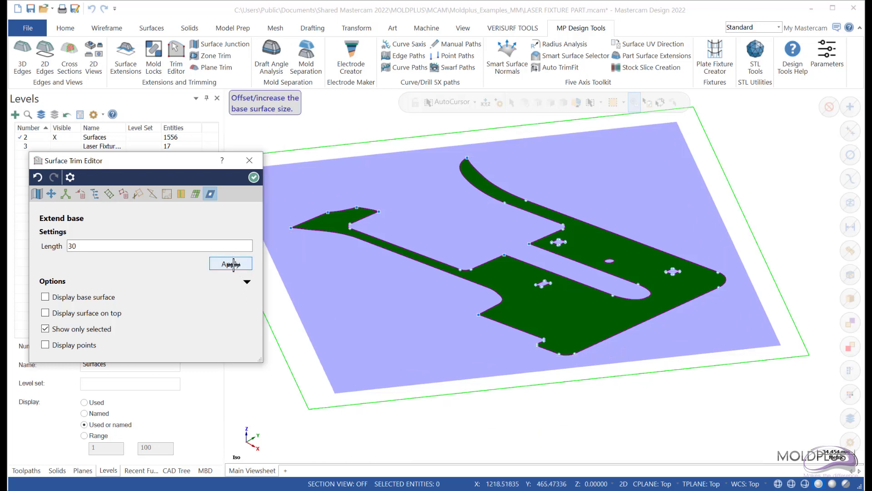
click(233, 264)
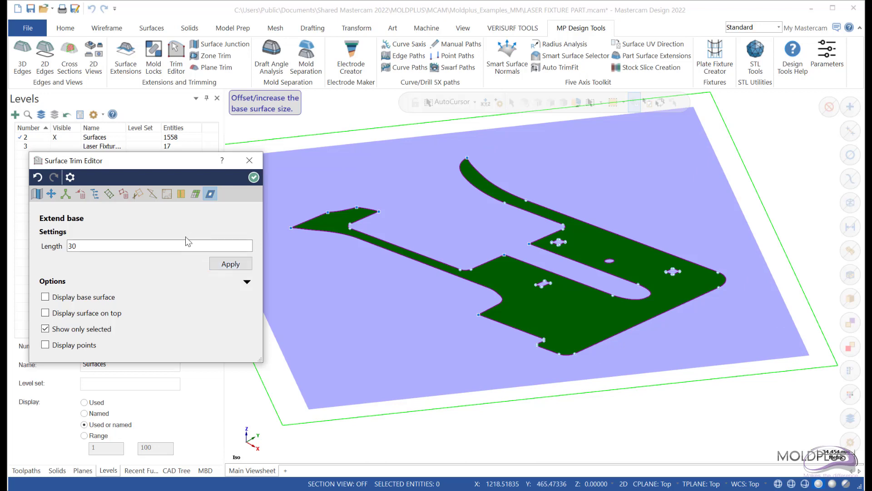
Step: Display the base surface and simplify the flat sheet's outer boundary in Auto mode across the small notch, then along the long irregular edge
click(153, 194)
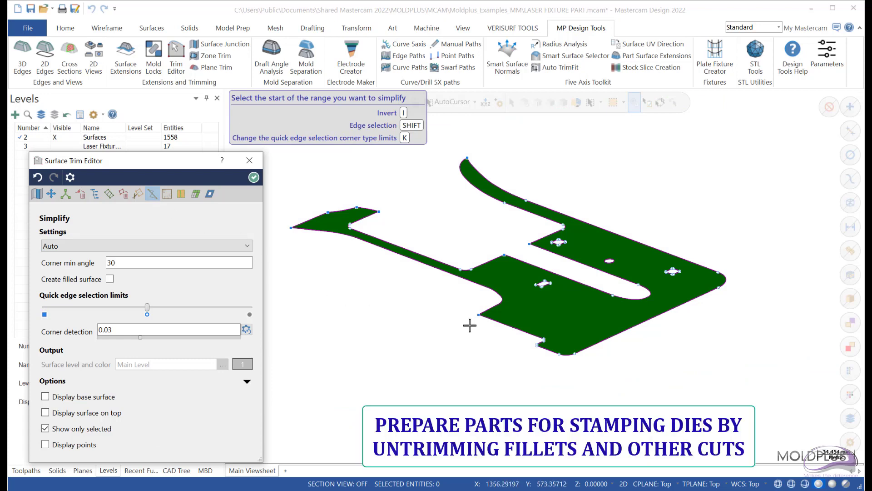
click(45, 397)
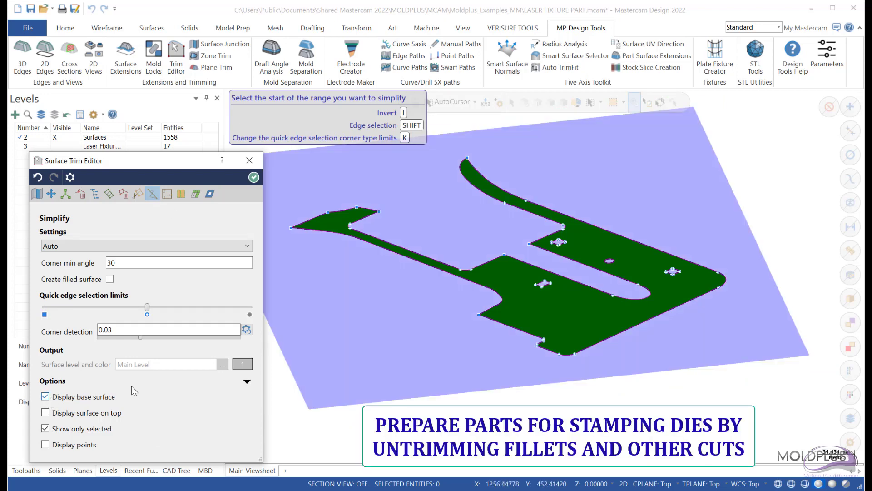
click(480, 315)
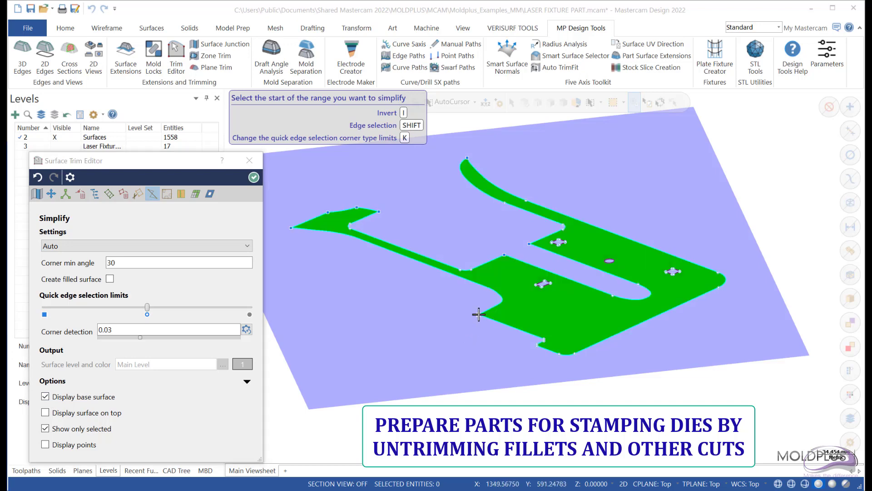
click(537, 348)
click(288, 228)
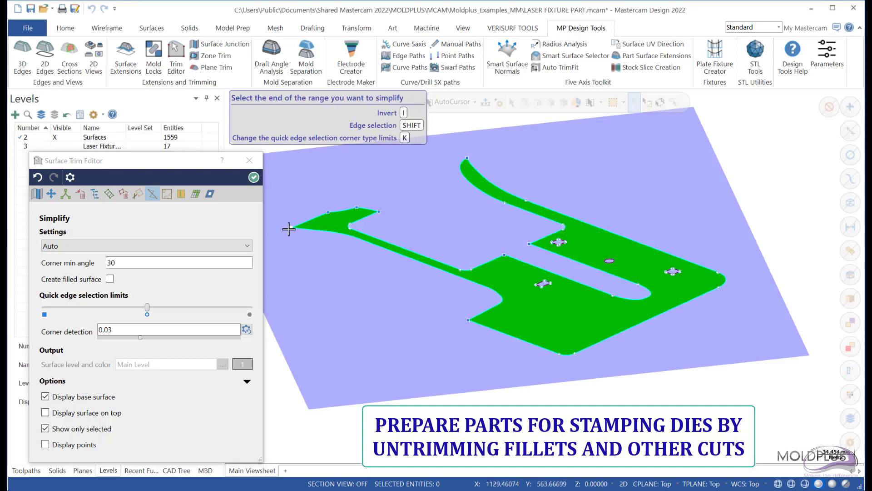
click(470, 322)
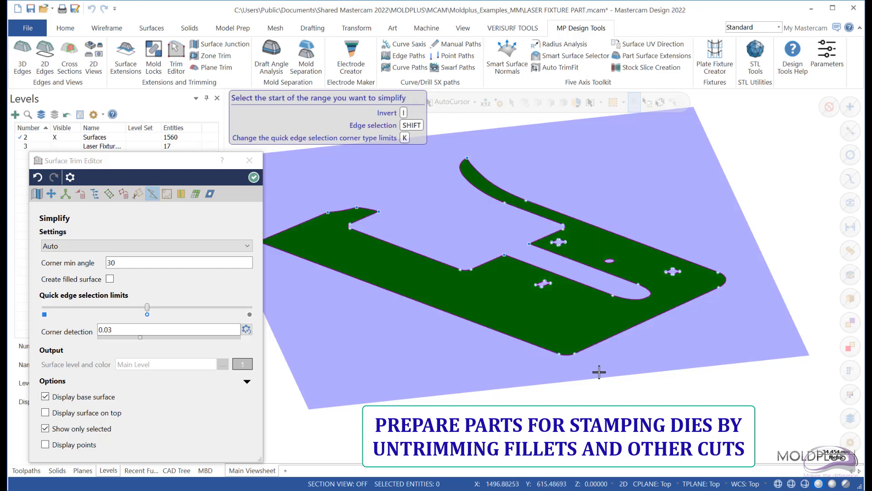
Step: Untrim the two rounded outer corners of the flat sheet surface into sharp corners with Simplify
scroll(584, 364, up, 3)
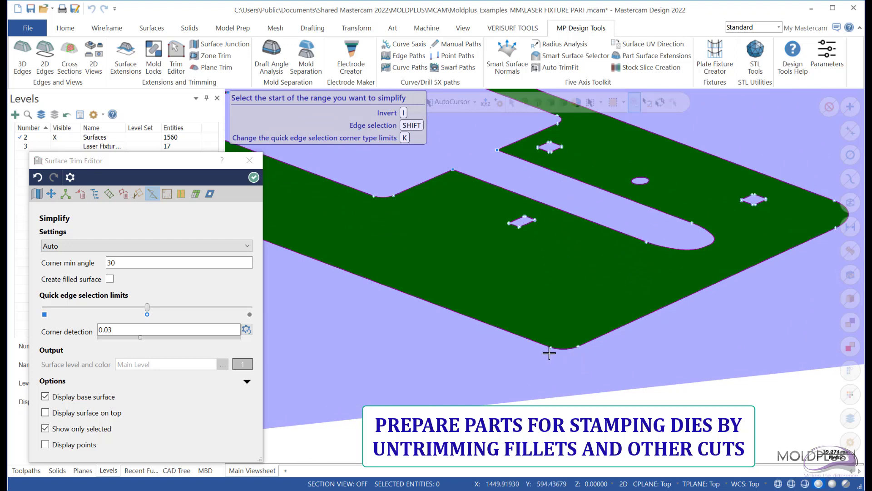
click(549, 351)
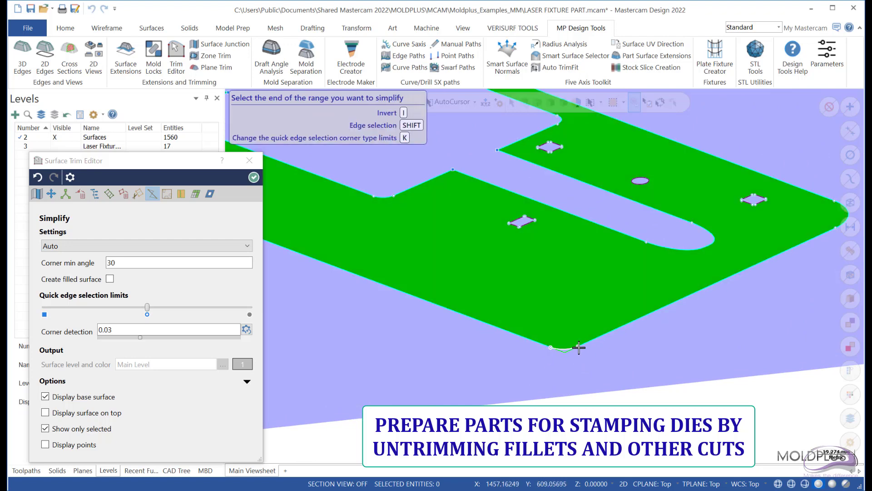
click(579, 348)
scroll(459, 359, down, 2)
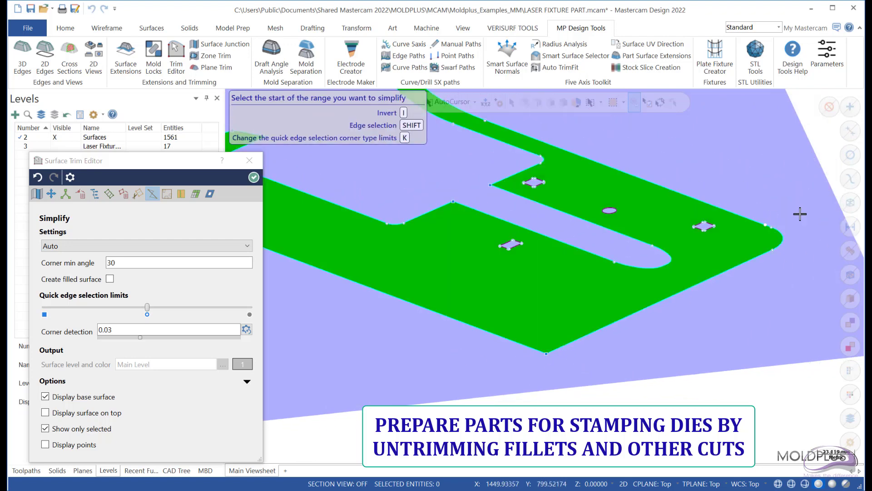
click(773, 227)
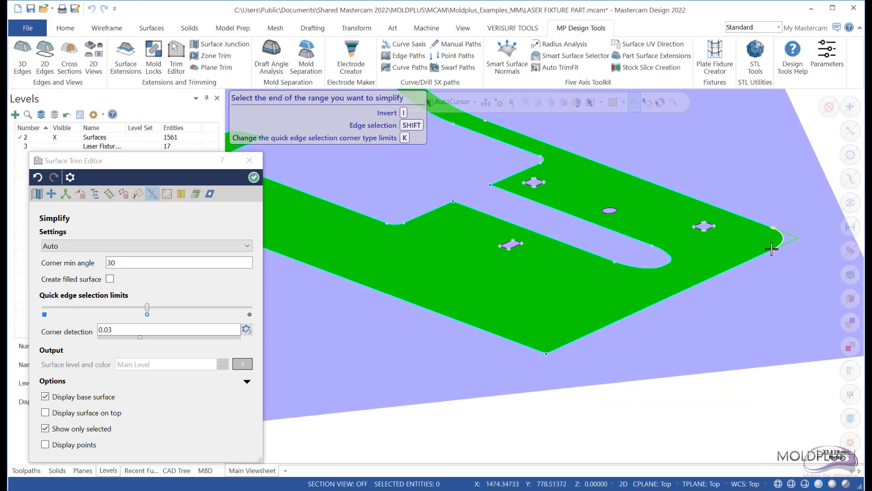
click(771, 250)
scroll(764, 268, down, 3)
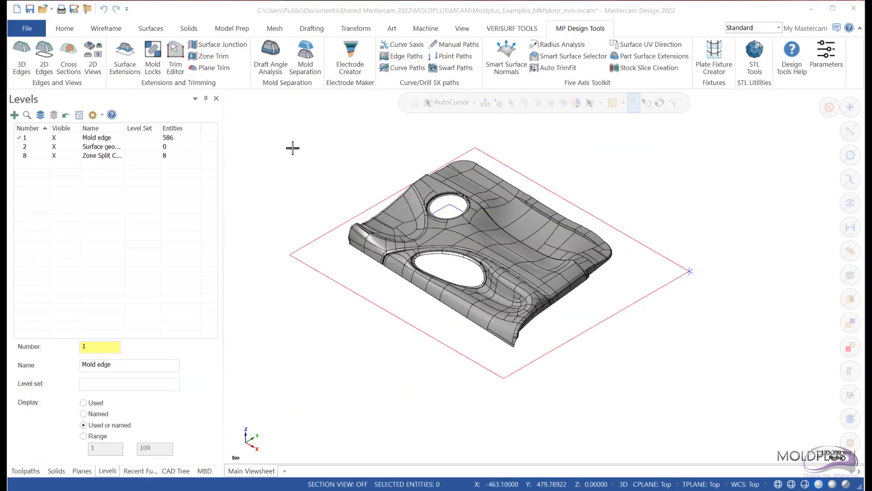
Step: Try a Top-plane Zone Trim of the door surfaces by the diamond contour around the round hole, with result color 116, and undo it
click(214, 56)
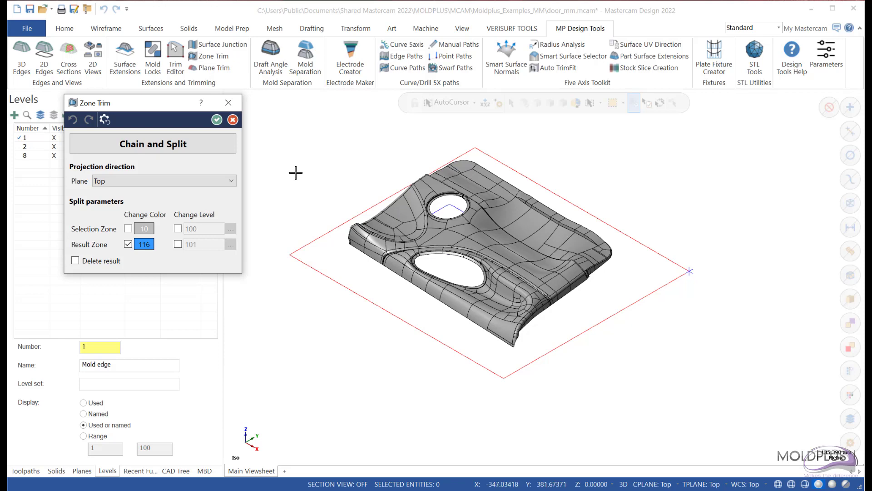
click(180, 145)
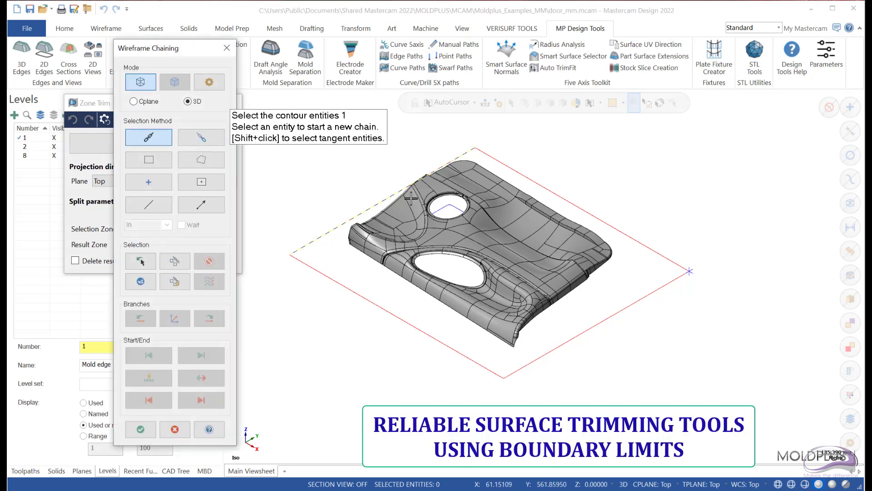
click(431, 207)
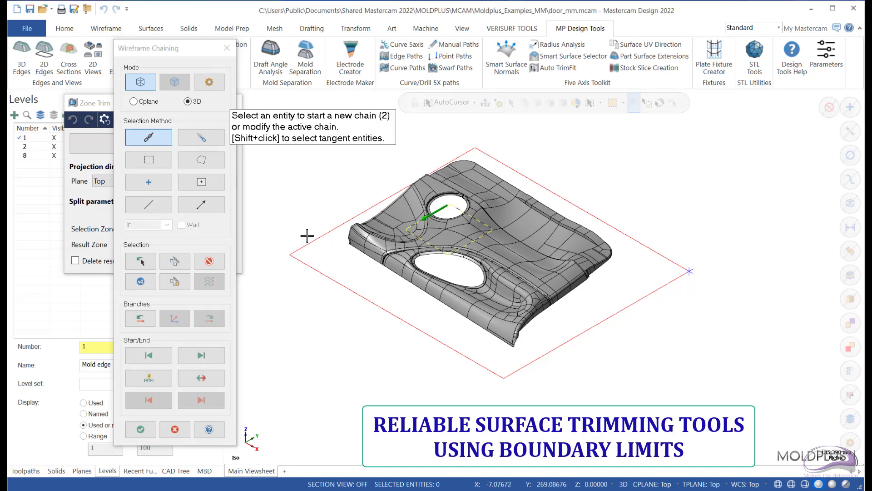
click(148, 429)
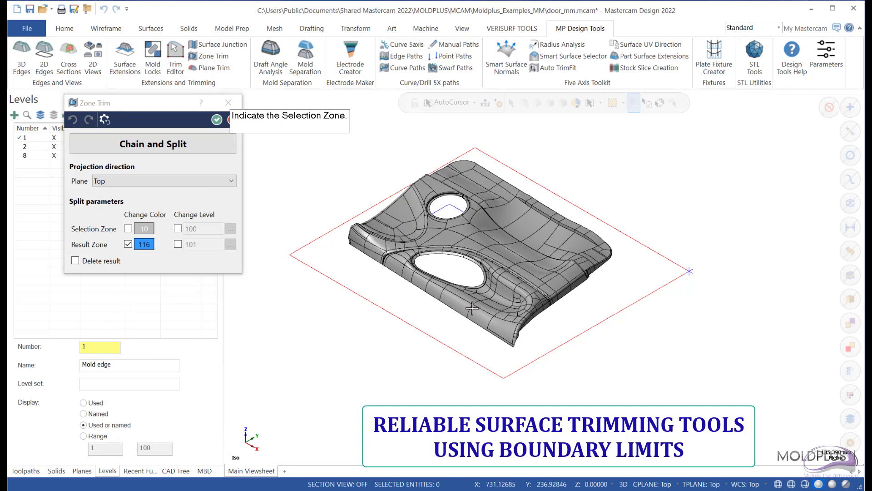
click(473, 308)
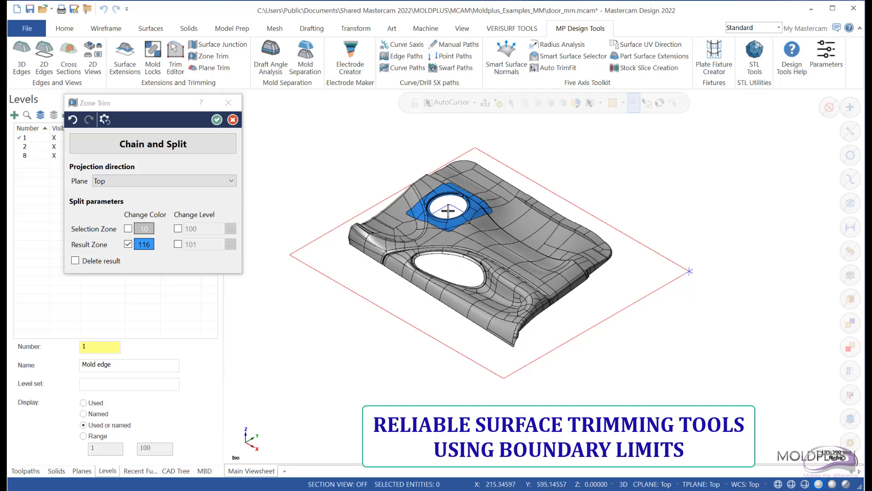
click(72, 121)
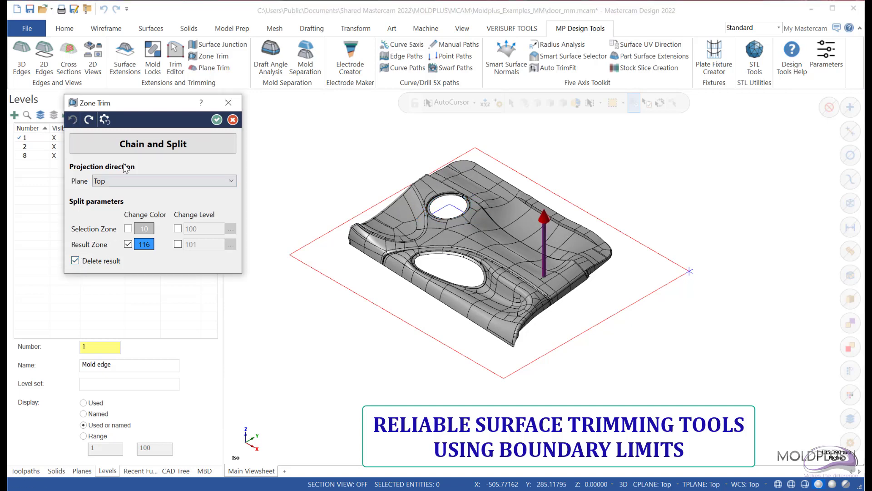
Step: Zone Trim the door surfaces by the same diamond contour with Delete result enabled, keeping the zone outside it
click(131, 147)
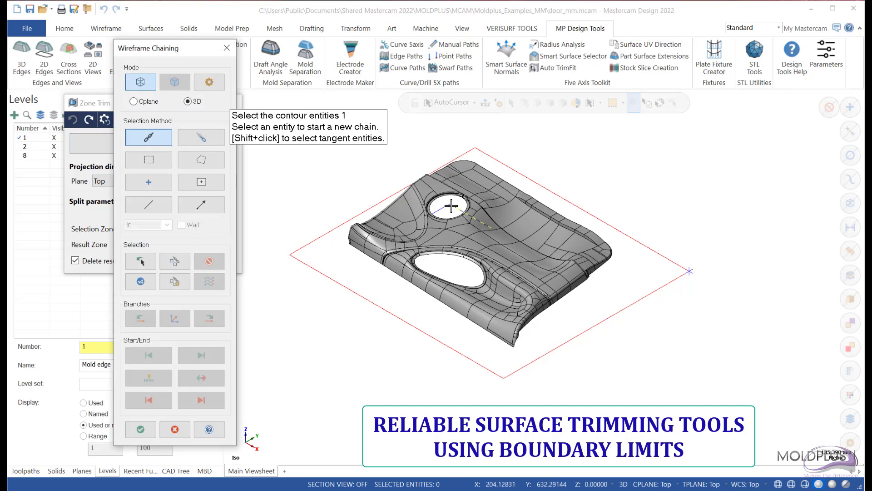
click(454, 208)
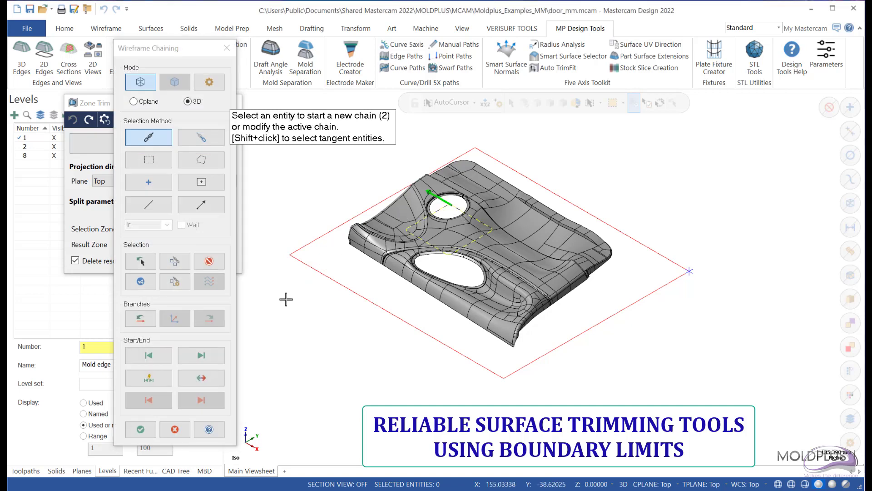
click(152, 429)
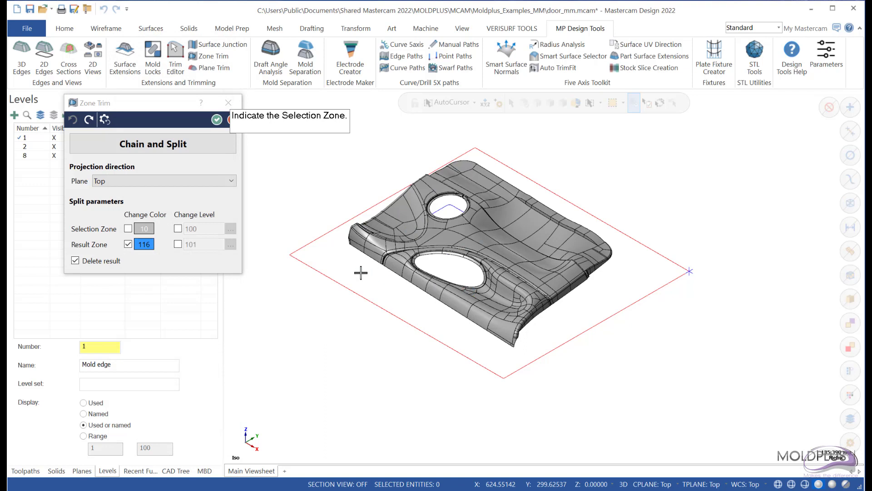
click(361, 272)
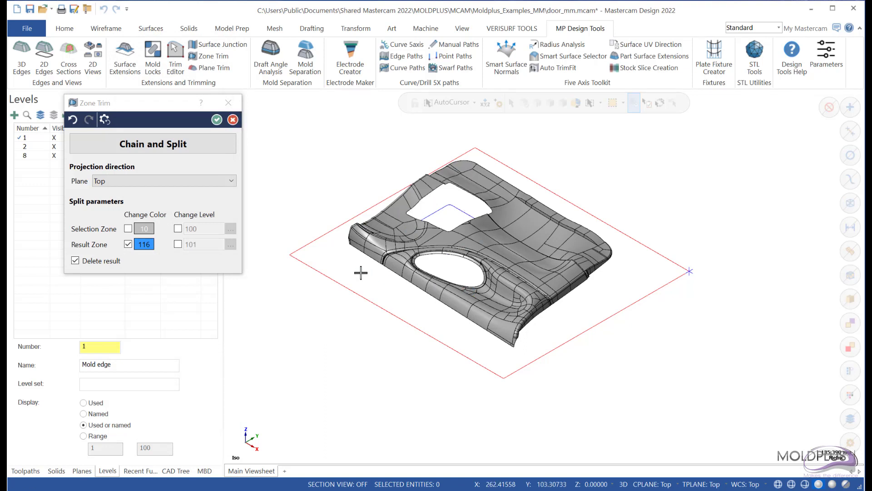
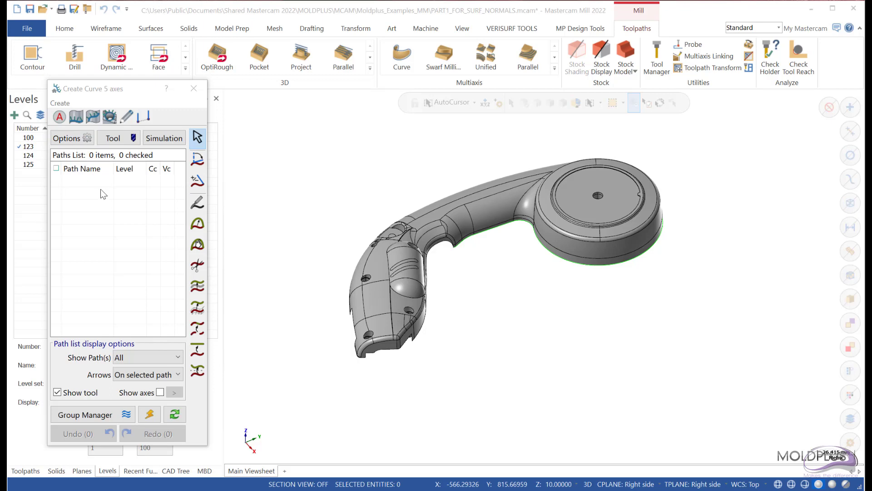
Step: Make a 5-axis path from the green curve along the part's lower edge, with fixed vector orientation to the Top plane and projection distance 1
click(92, 117)
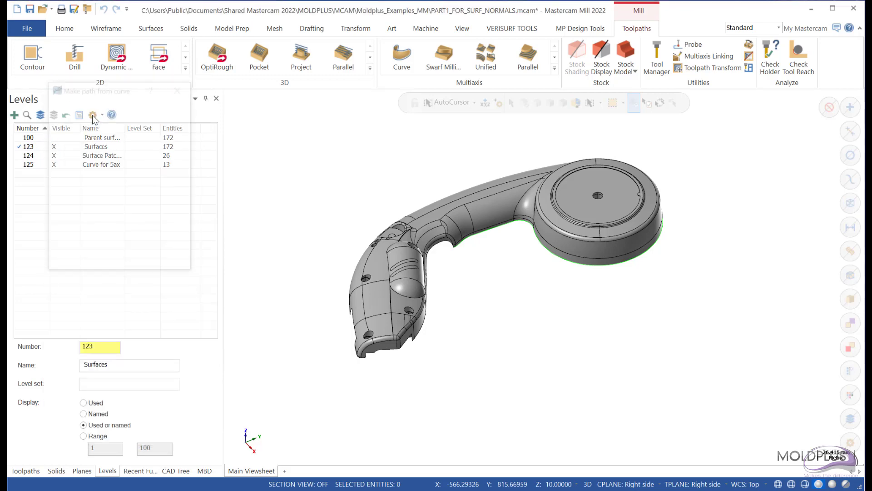
click(459, 244)
click(141, 429)
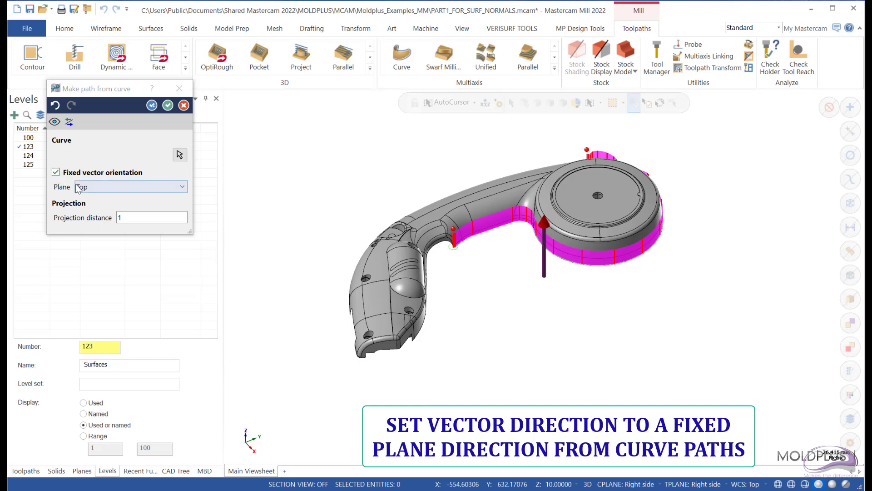
click(56, 173)
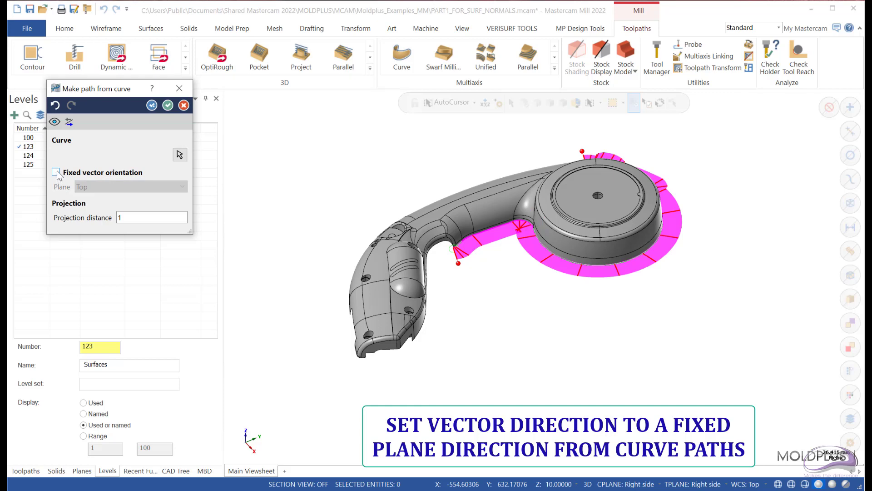
click(56, 172)
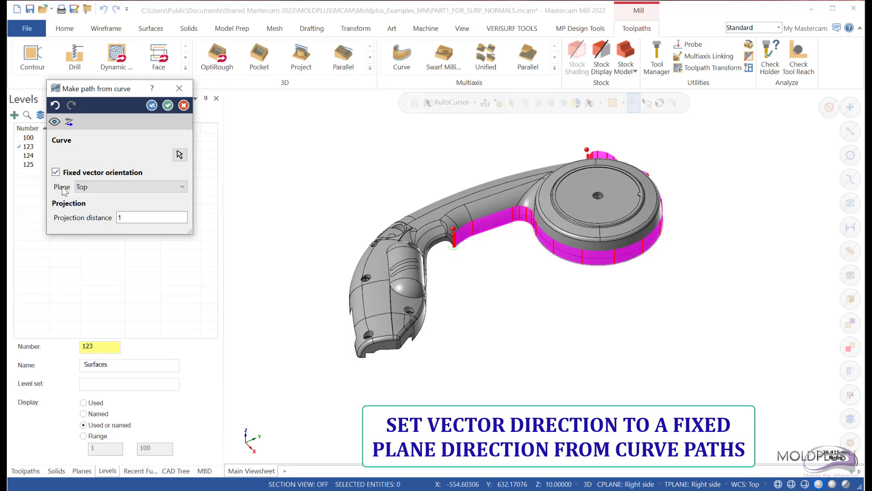
click(167, 105)
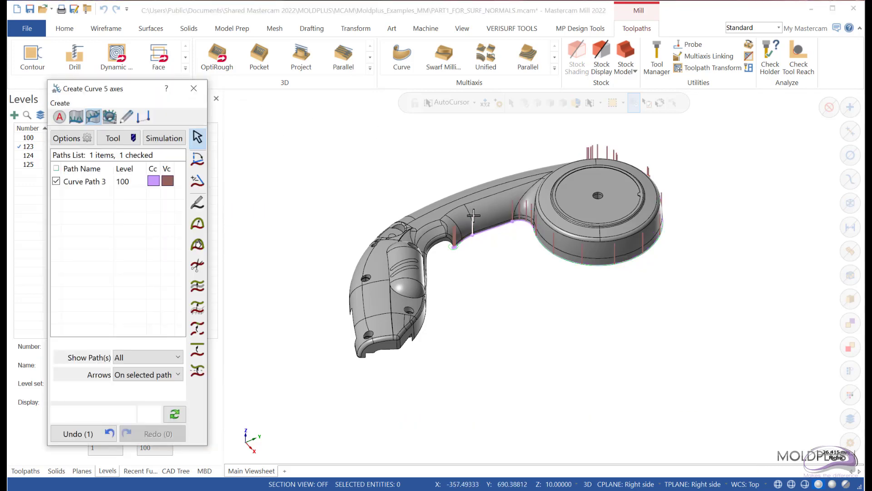
Step: Open Vector Tilt for the curve path section running from the handle toward the round disc and set the tilt step to 1
click(556, 241)
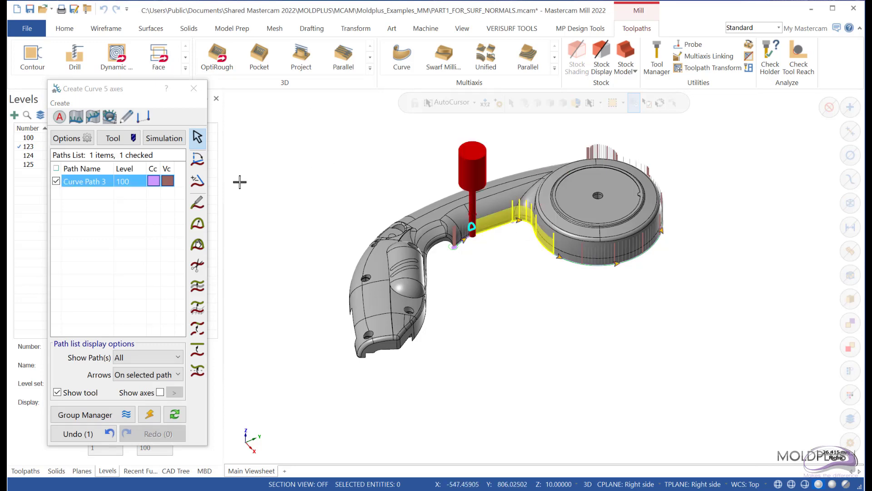
click(198, 159)
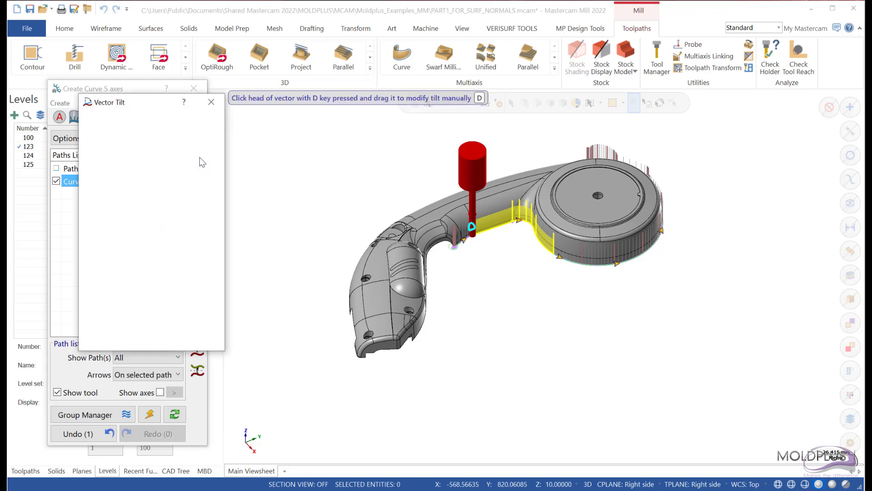
drag(154, 107, 219, 148)
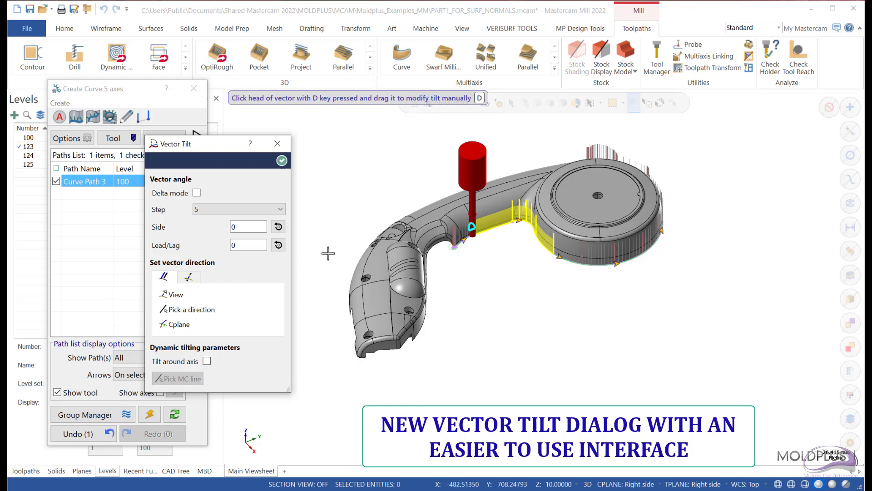
scroll(507, 236, up, 2)
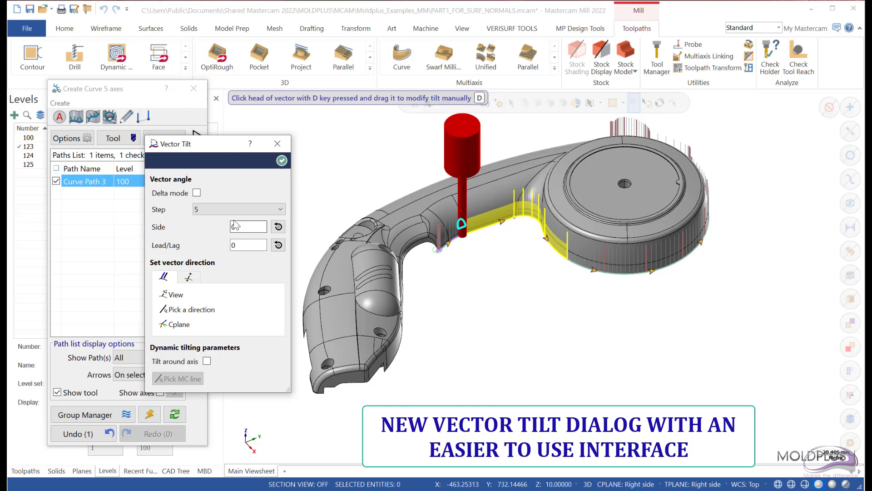
click(213, 210)
click(249, 220)
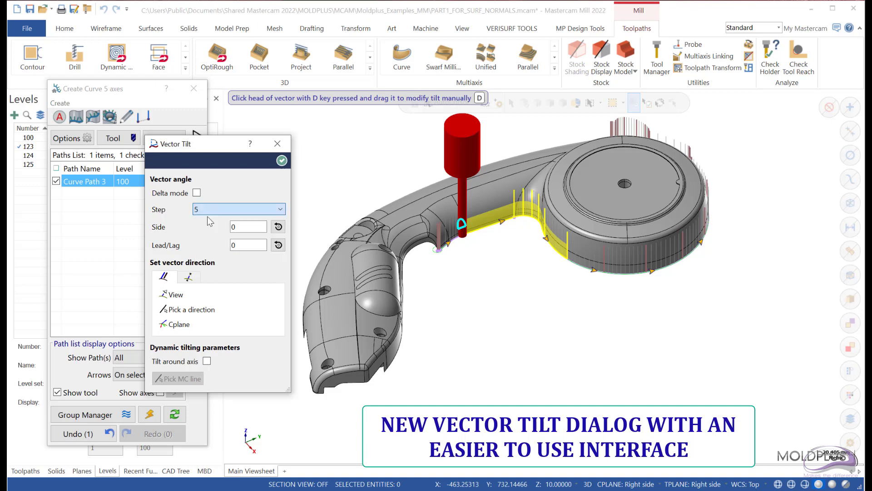
Step: Try a side tilt of 10 on the selected vectors, vary it up and down in increments of 1, and bring it back to 0
click(243, 226)
text(1)
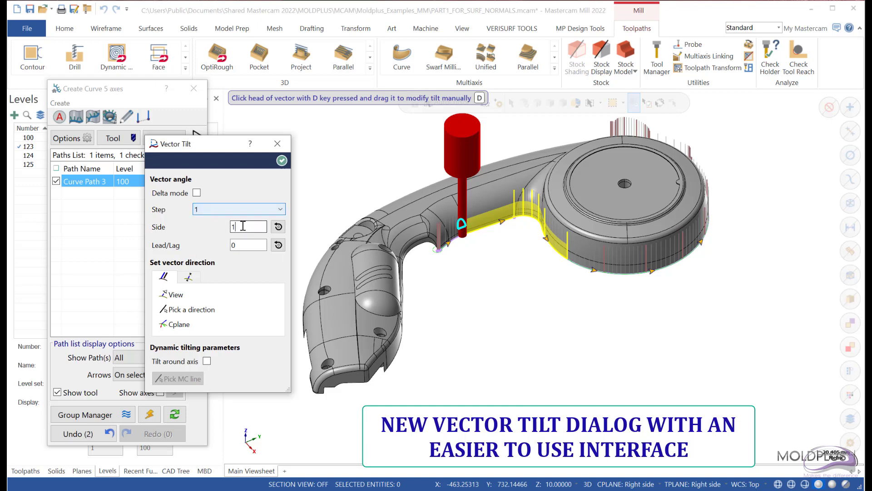
text(0)
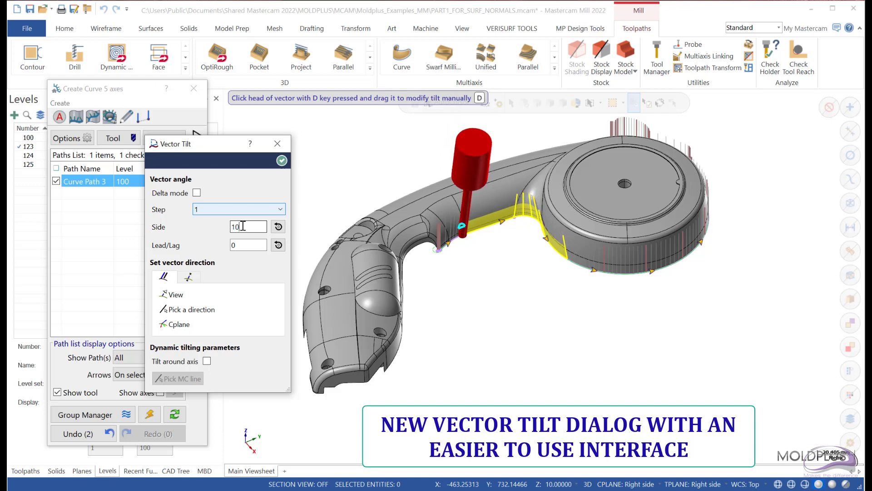
scroll(243, 226, down, 2)
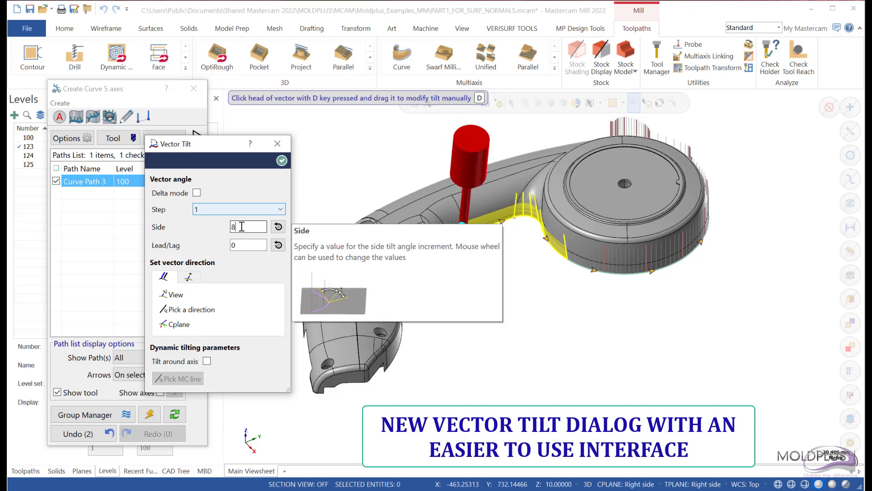
scroll(243, 226, up, 7)
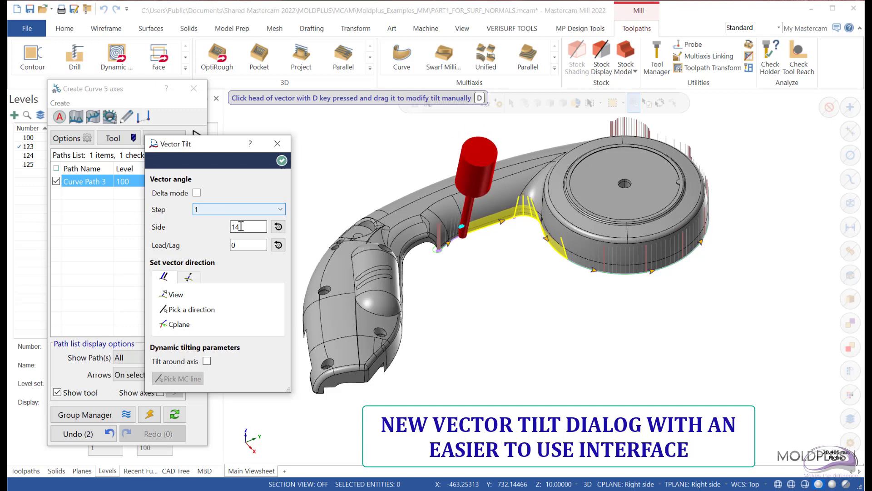
scroll(241, 226, down, 3)
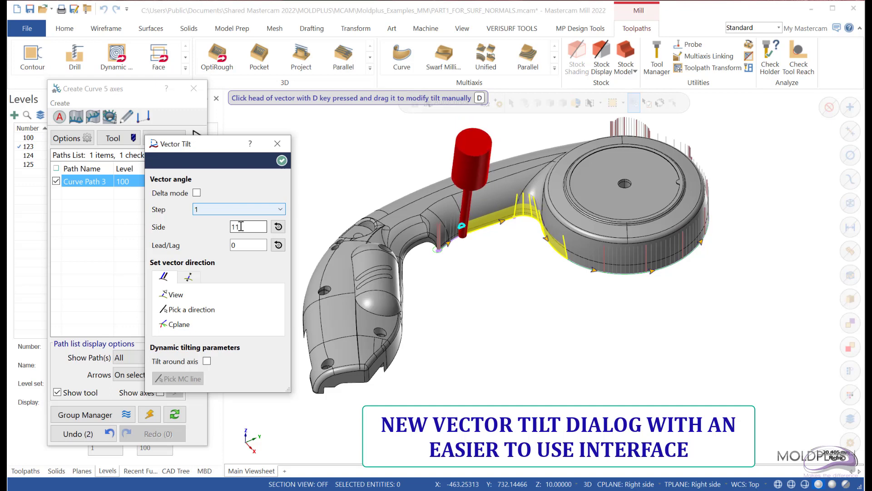
scroll(241, 226, down, 3)
scroll(241, 226, down, 2)
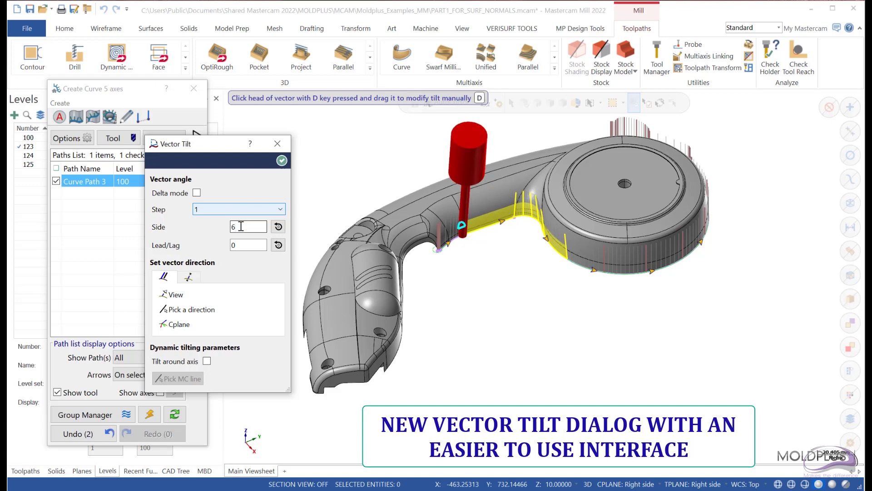
scroll(241, 226, down, 4)
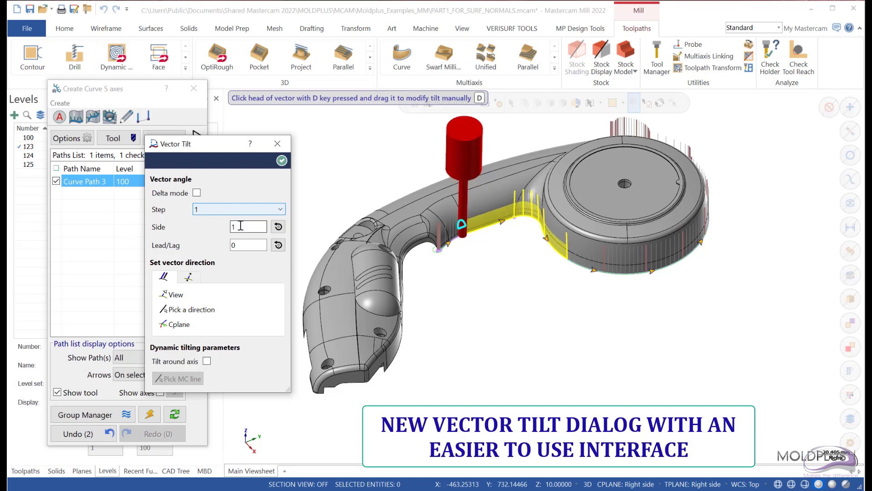
scroll(241, 226, down, 1)
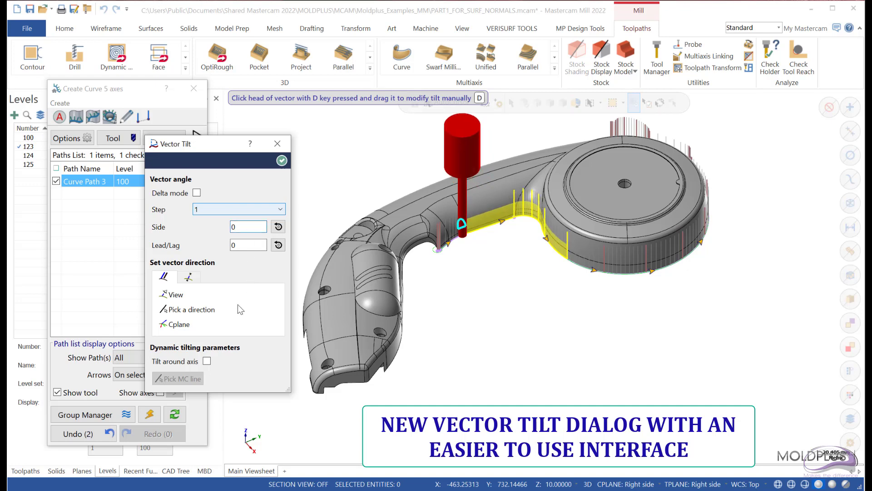
Step: Try orienting the selected vectors along the view direction, undo it, and look at the point-based direction options
scroll(511, 243, up, 3)
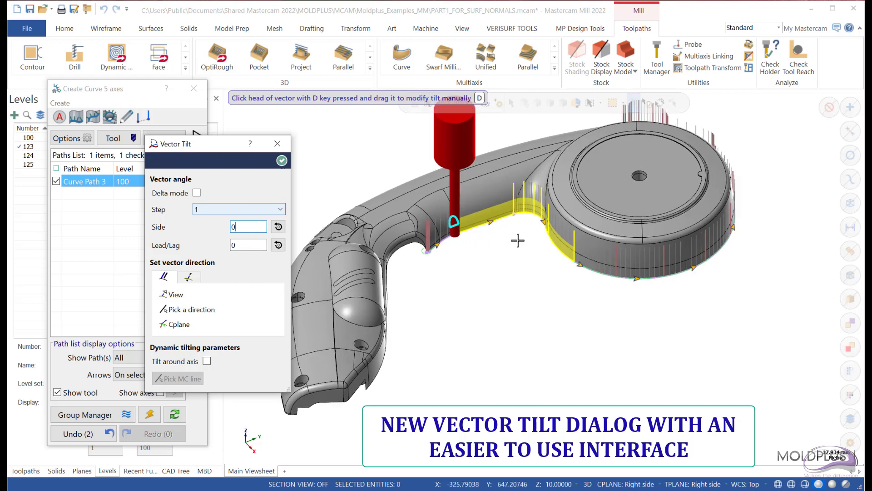
click(173, 296)
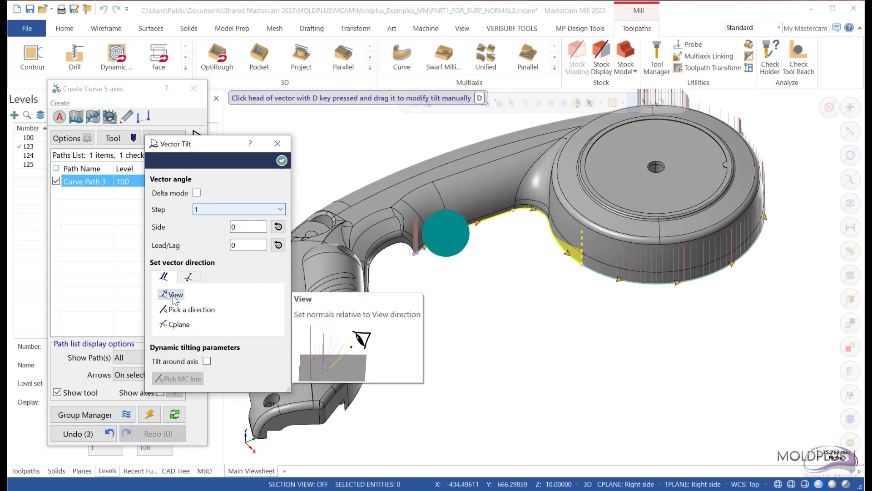
click(78, 433)
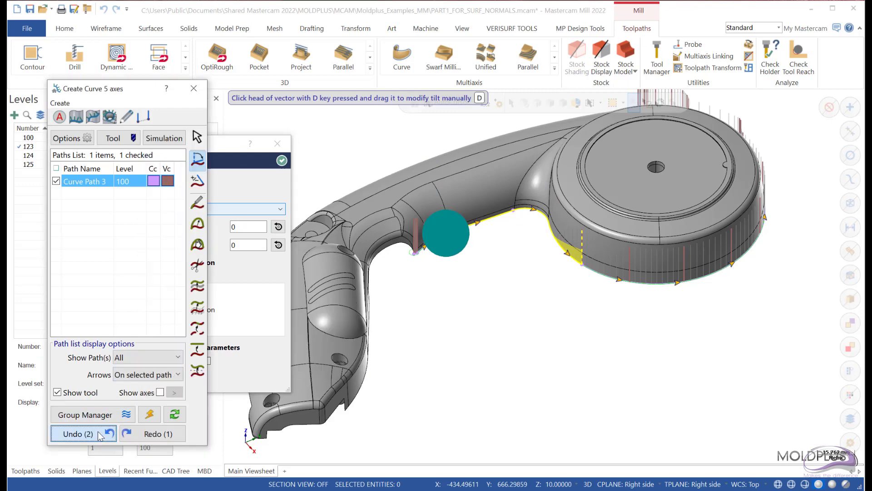
click(221, 150)
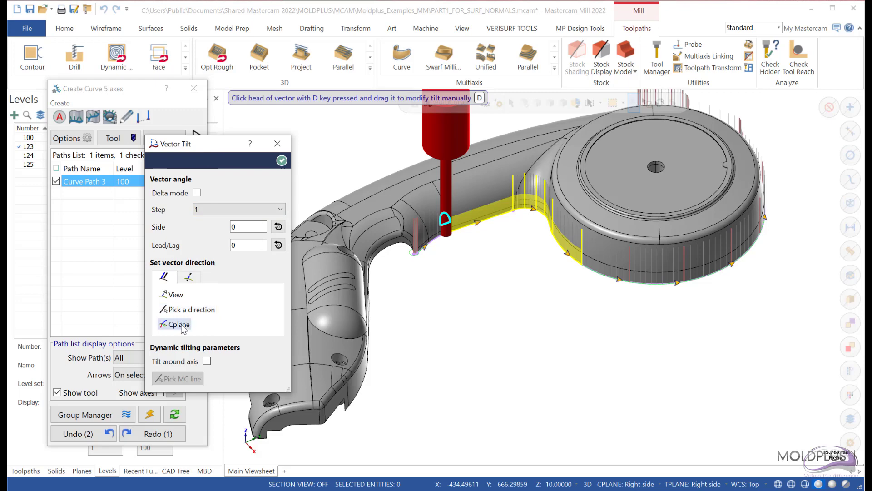
click(189, 276)
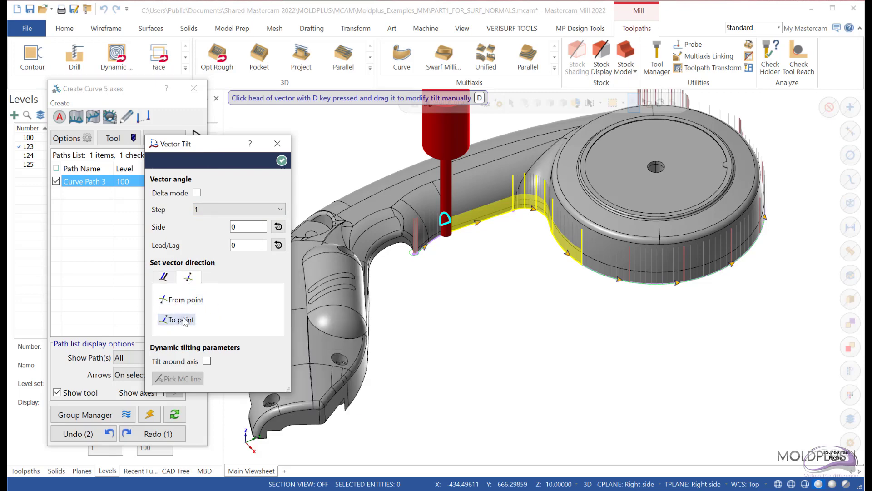
click(164, 277)
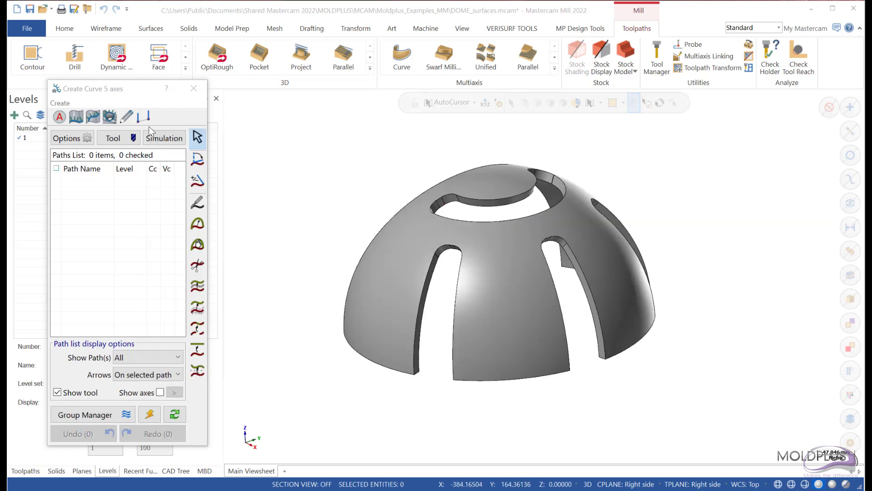
Step: Create a swarf path between the lower and upper edges of the dome's curved top slot, in Closest distance mode with Project on upper rail disabled
click(112, 118)
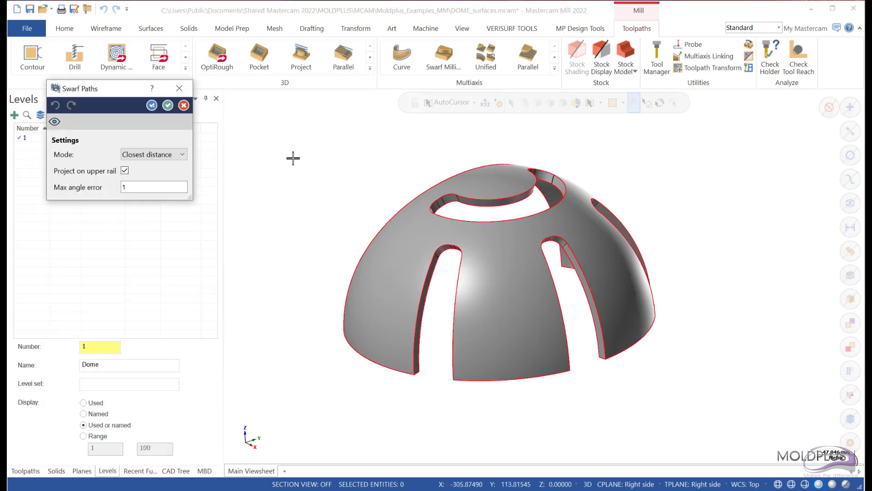
scroll(607, 153, up, 2)
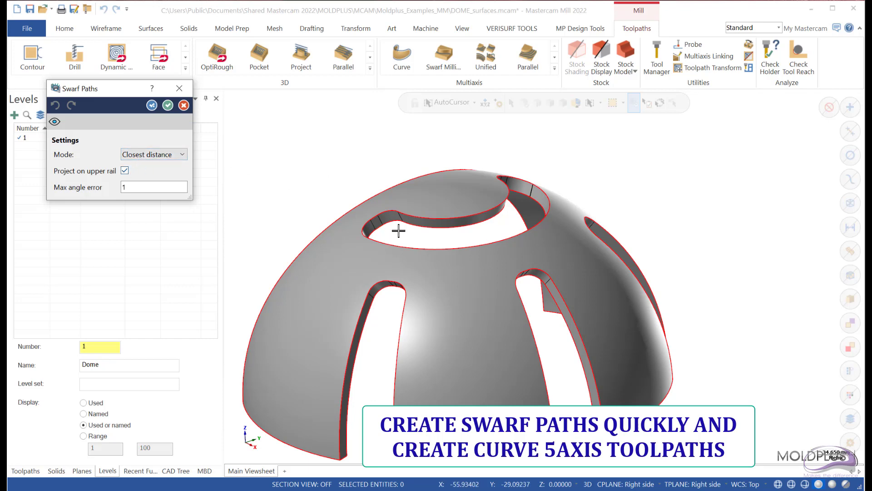
click(389, 221)
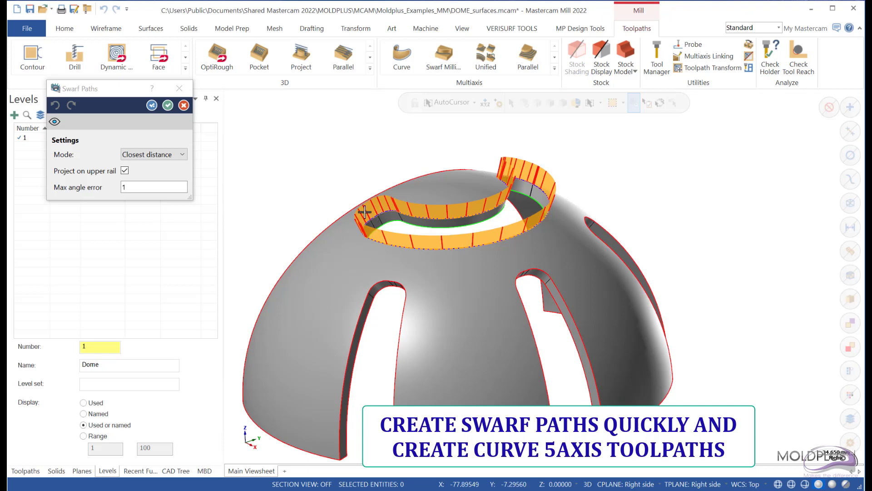
click(125, 171)
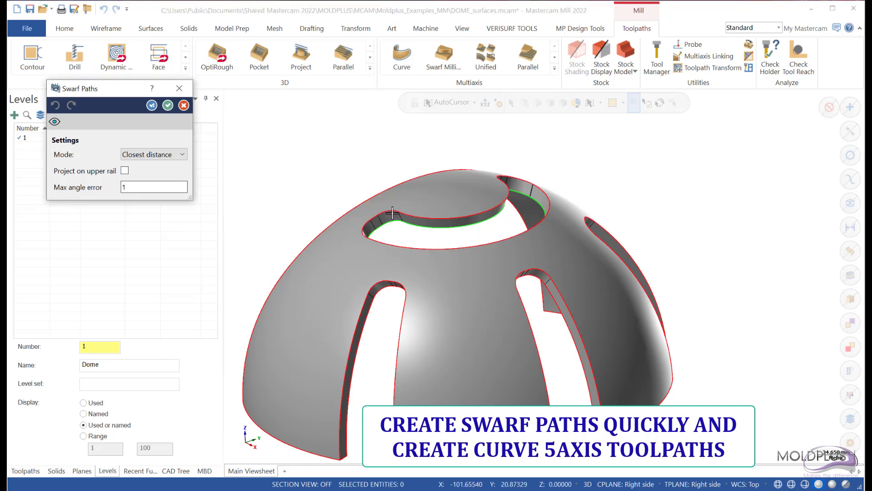
click(371, 216)
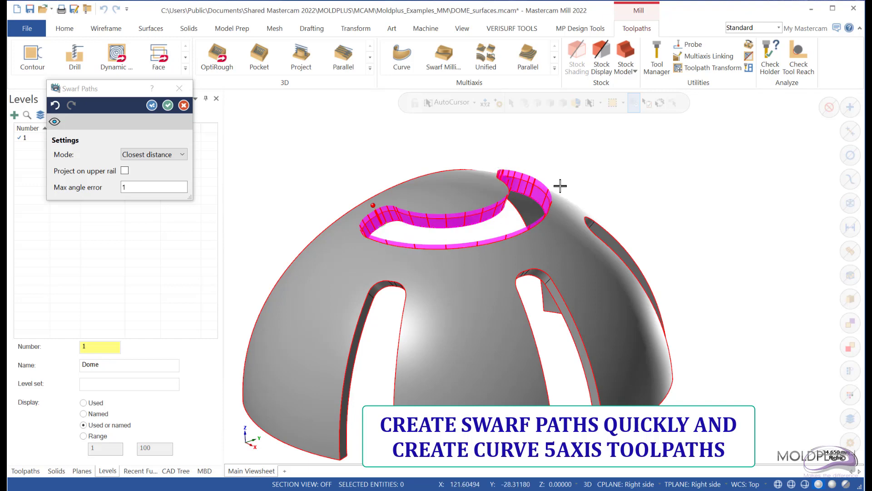
click(168, 106)
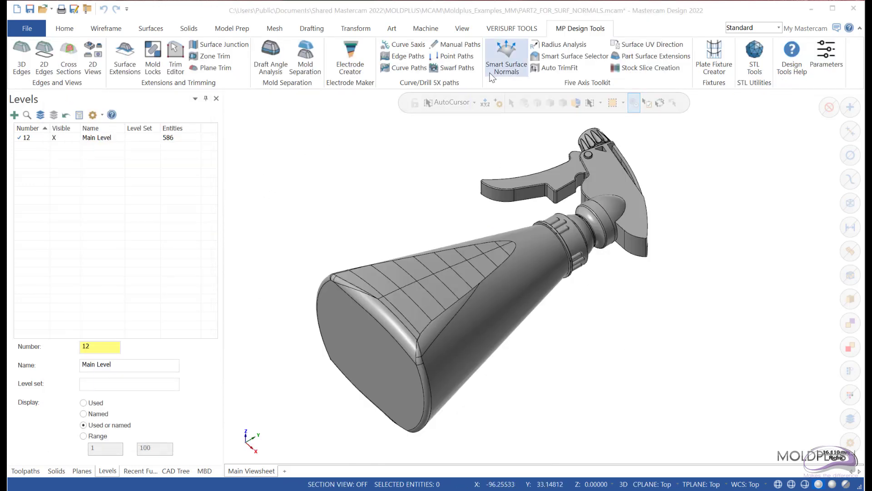
Step: Set the spray bottle's surface normals with Smart Surface Normals using the By extremity orientation mode
click(504, 64)
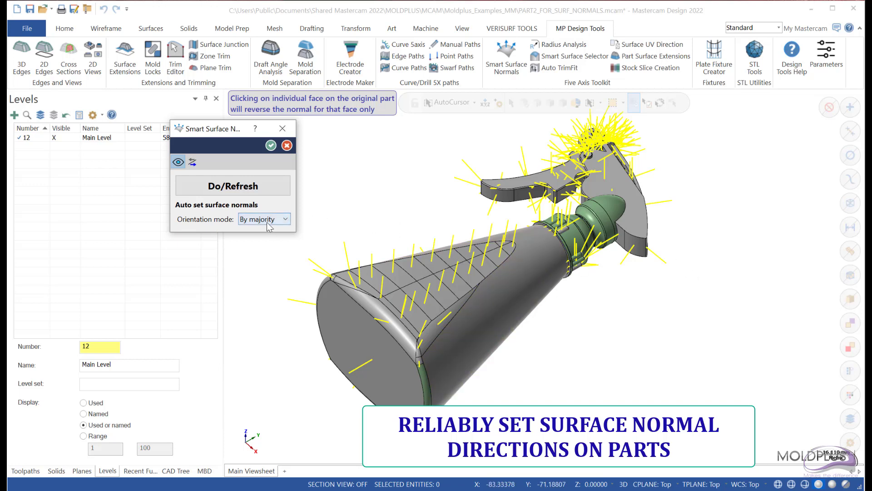
click(267, 221)
click(267, 240)
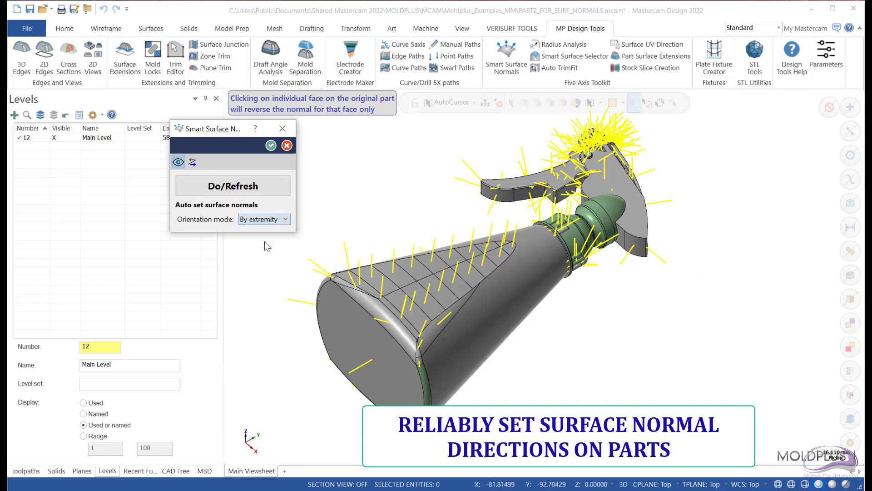
click(231, 186)
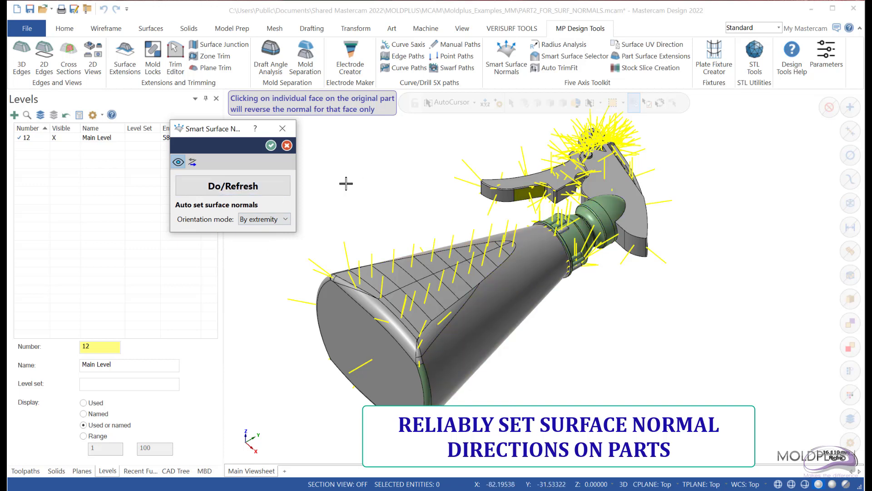
click(232, 186)
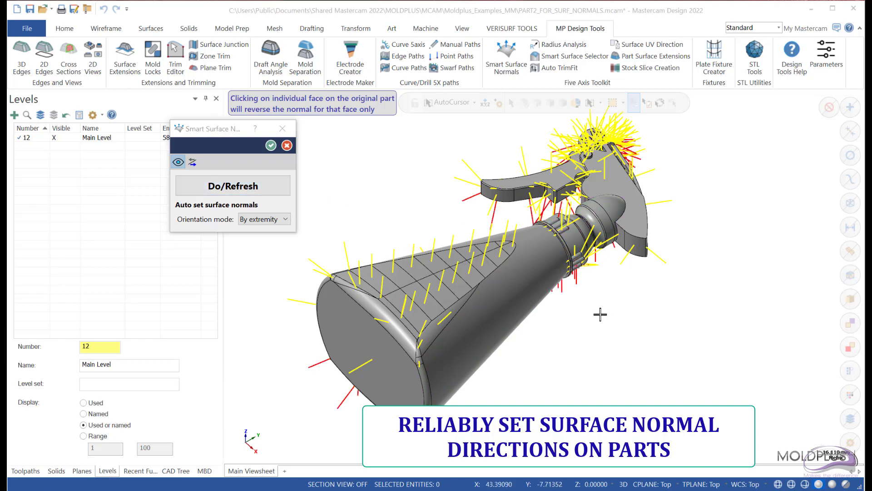
middle_drag(600, 312, 573, 302)
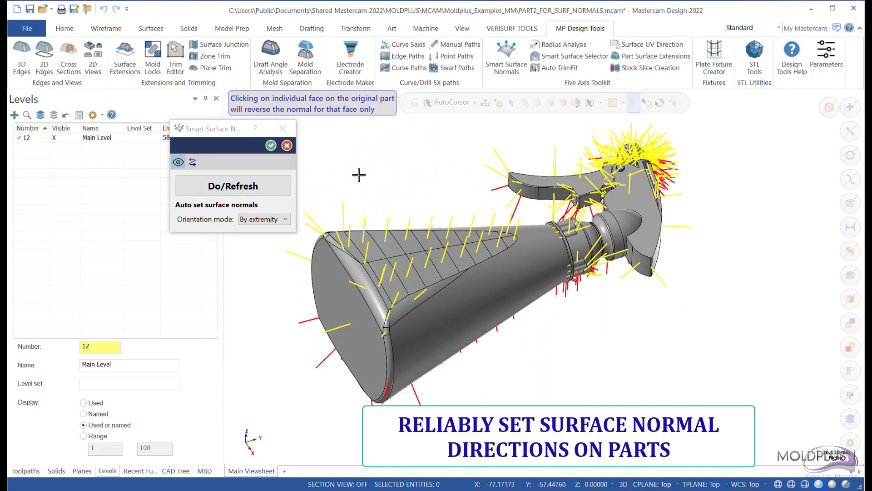
click(271, 146)
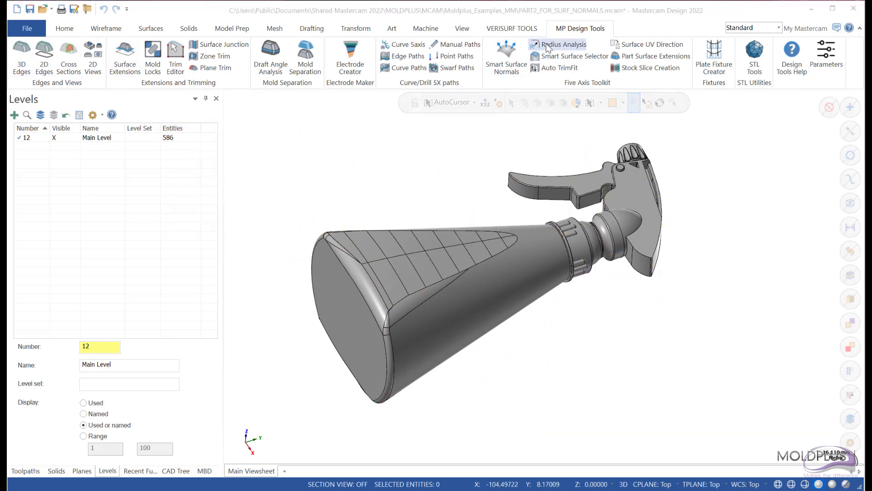
Step: Run a Dynamic Radius Analysis of the spray bottle's concave and convex surfaces, varying the limit radius and setting it to 10
click(560, 44)
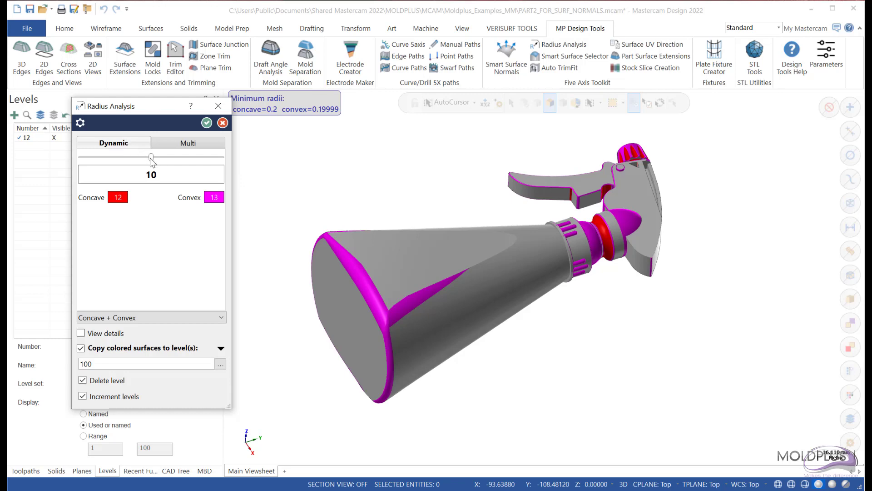
drag(150, 159, 101, 172)
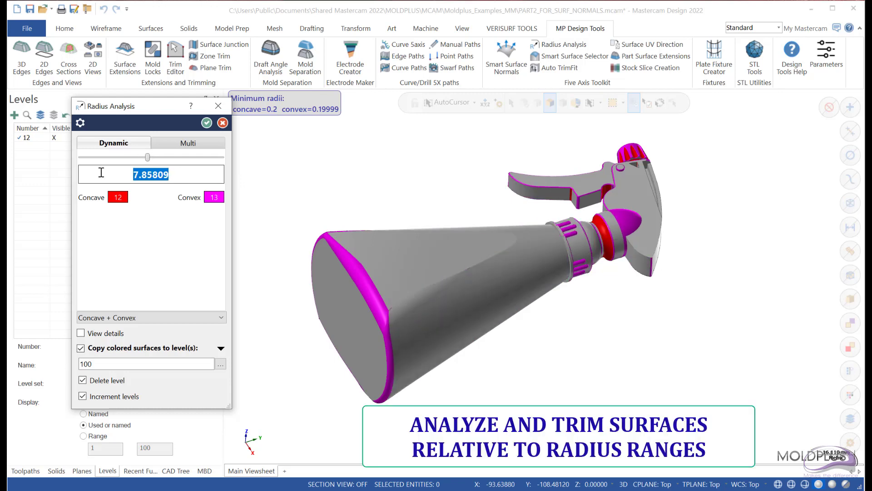
text(10)
key(Return)
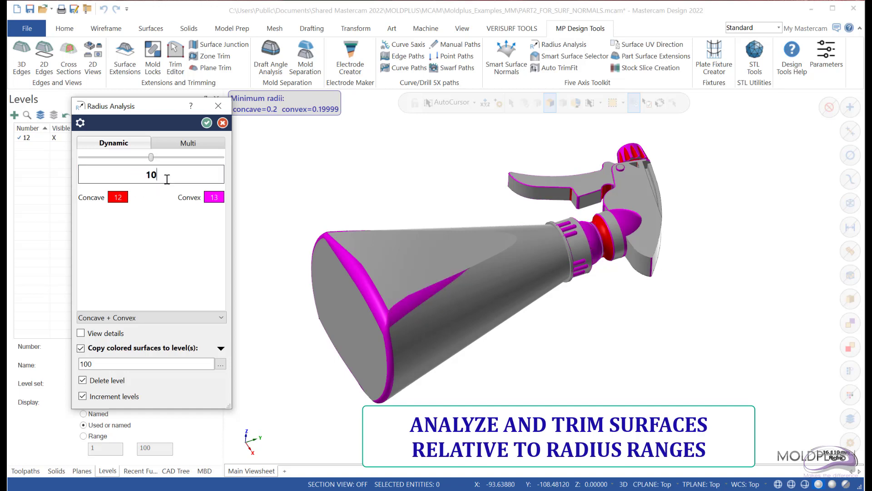
Step: Copy the R < 2 and 2 < R < 5 surfaces to levels from 100 with a Multi radius analysis, and hide the Main Level
click(189, 143)
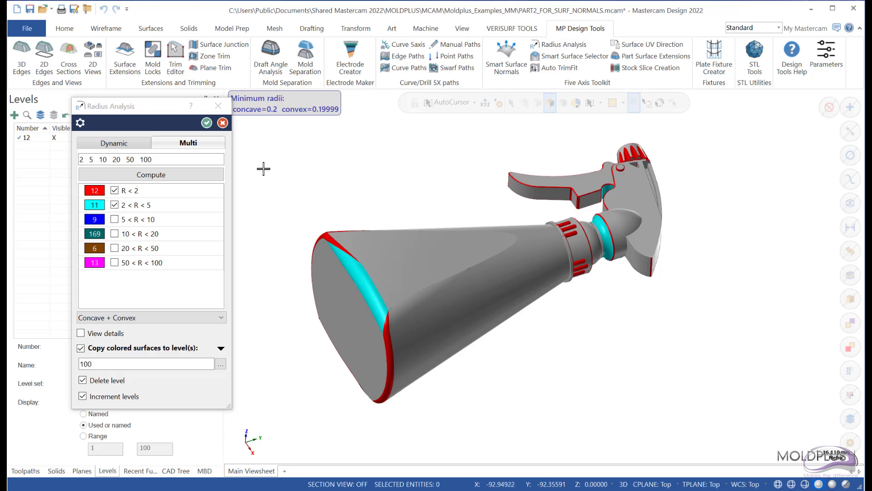
click(207, 123)
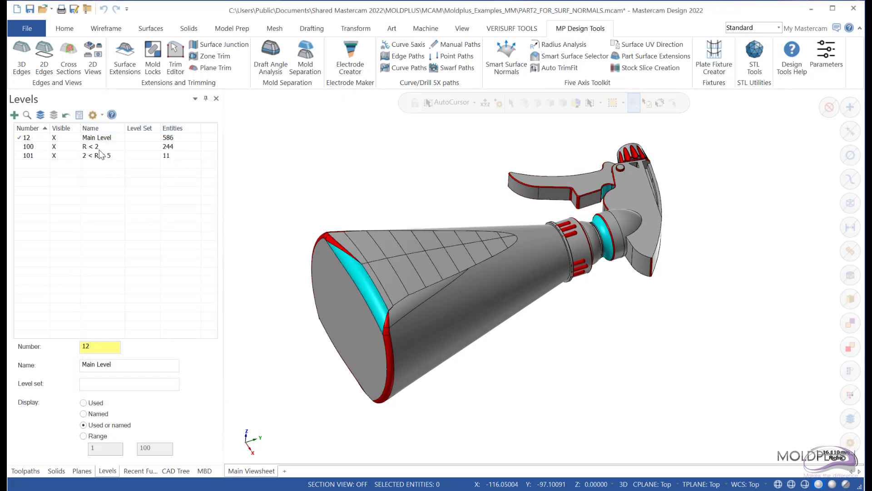
click(58, 138)
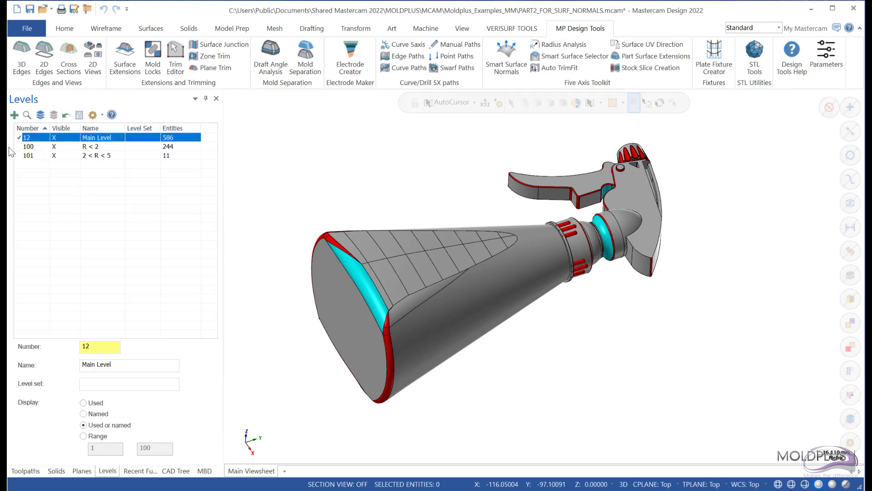
click(20, 146)
click(54, 137)
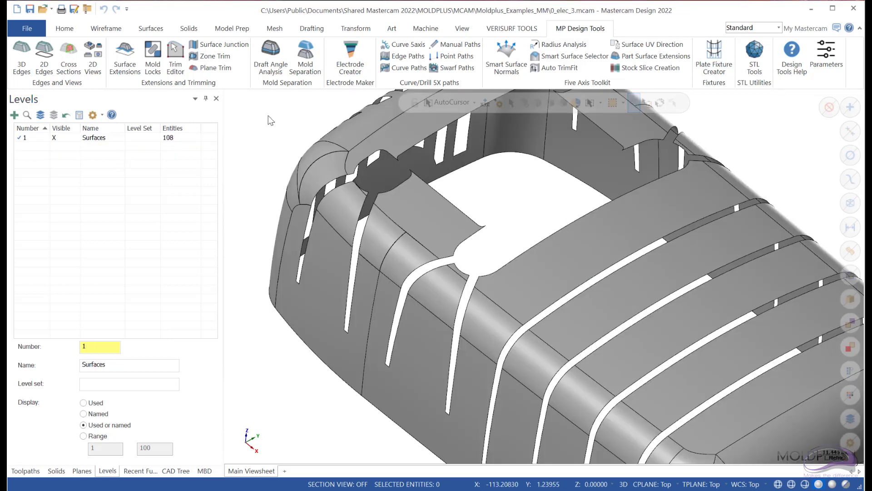
Step: Run Auto TrimFit on all the slotted housing's surfaces with a chordal tolerance of 0.03 and a junction tolerance of 0.05
click(550, 67)
drag(26, 90, 132, 117)
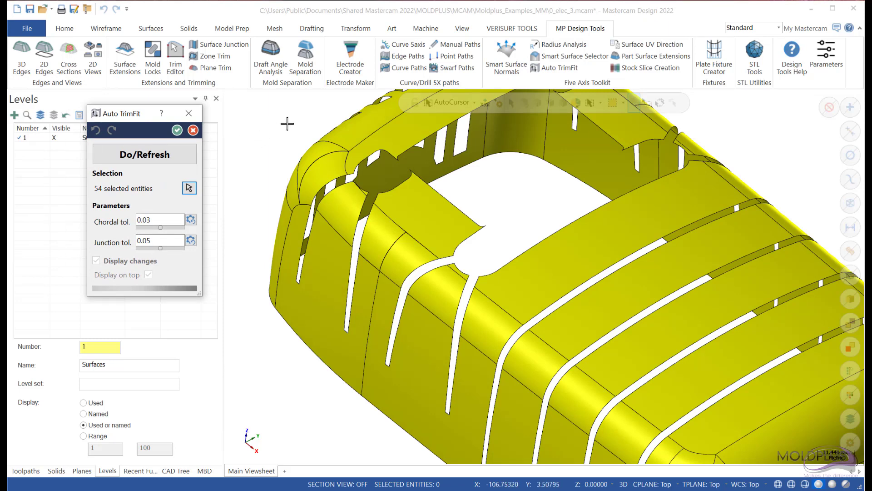
scroll(288, 122, up, 4)
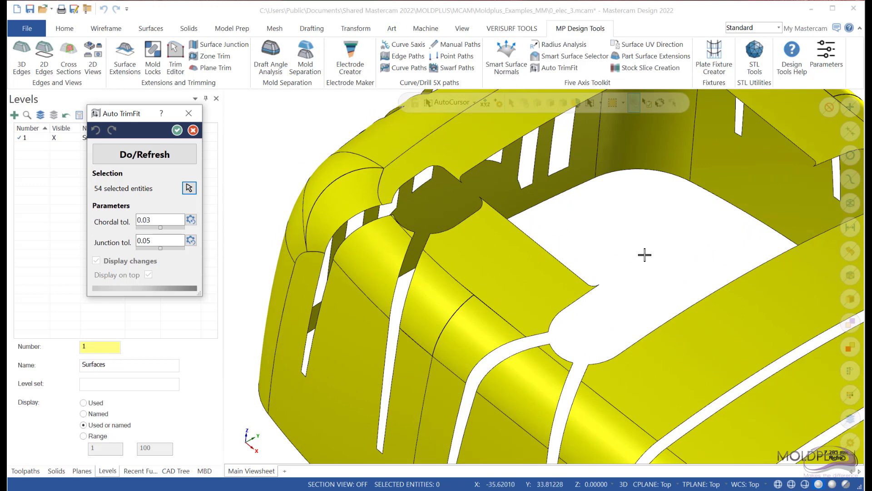
scroll(644, 253, up, 2)
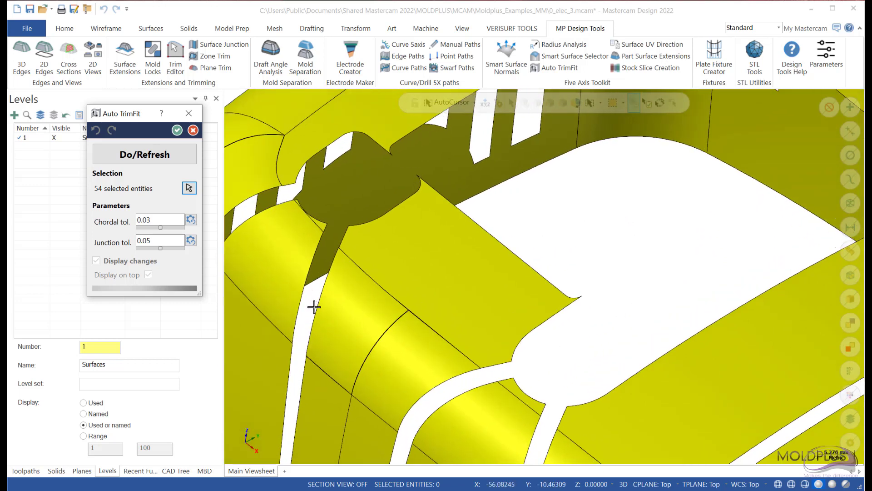
scroll(316, 305, up, 8)
scroll(491, 301, up, 5)
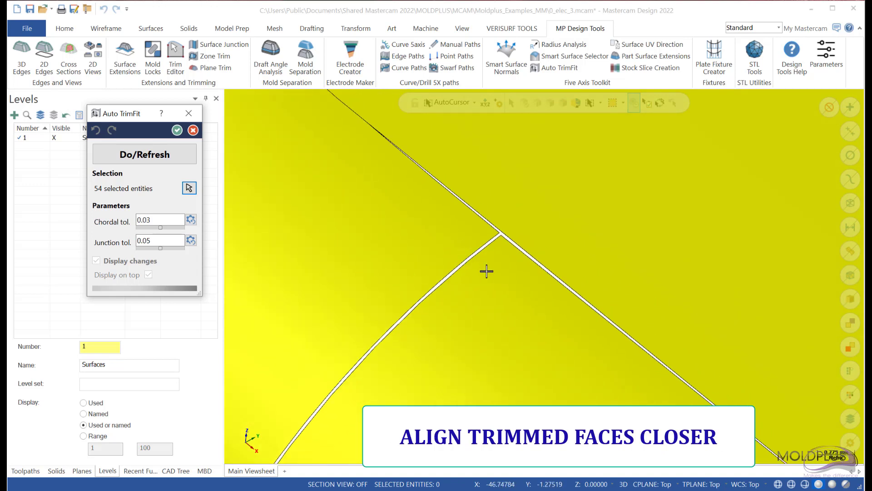
scroll(465, 281, down, 1)
scroll(490, 304, up, 1)
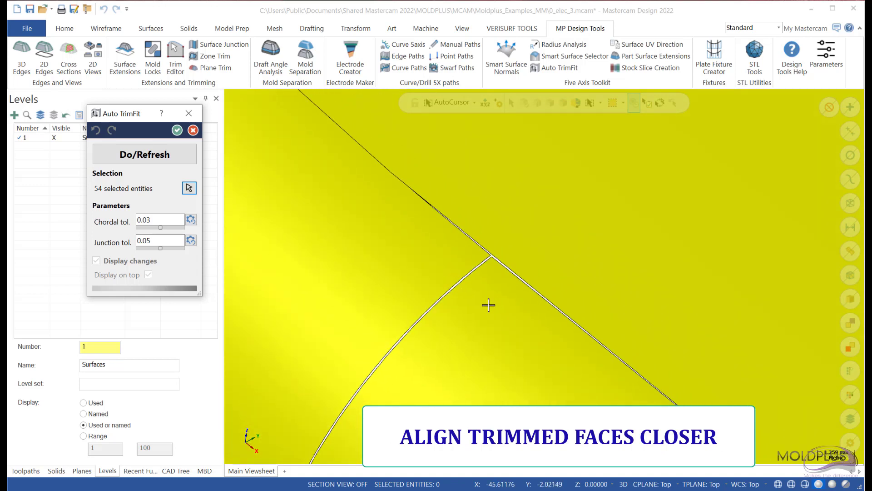
click(143, 155)
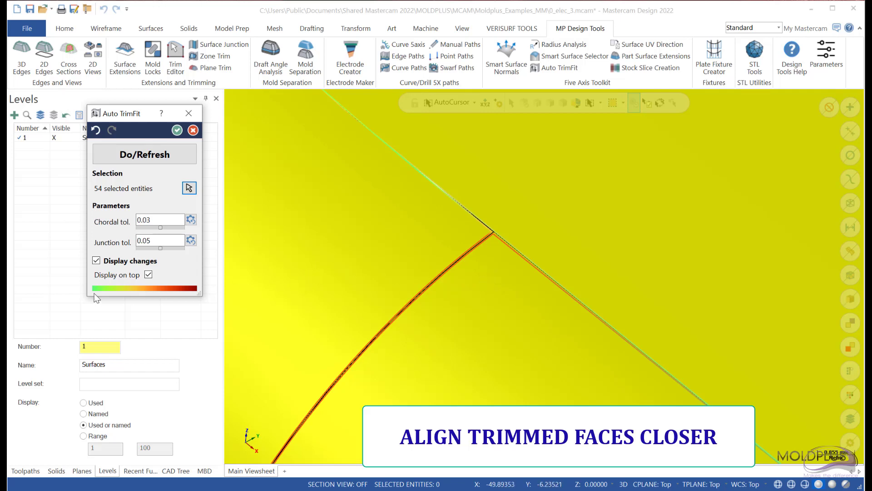
Step: Examine the colored trim changes where the curved corner faces meet, and cancel Auto TrimFit
mouse_move(121, 293)
scroll(421, 246, down, 3)
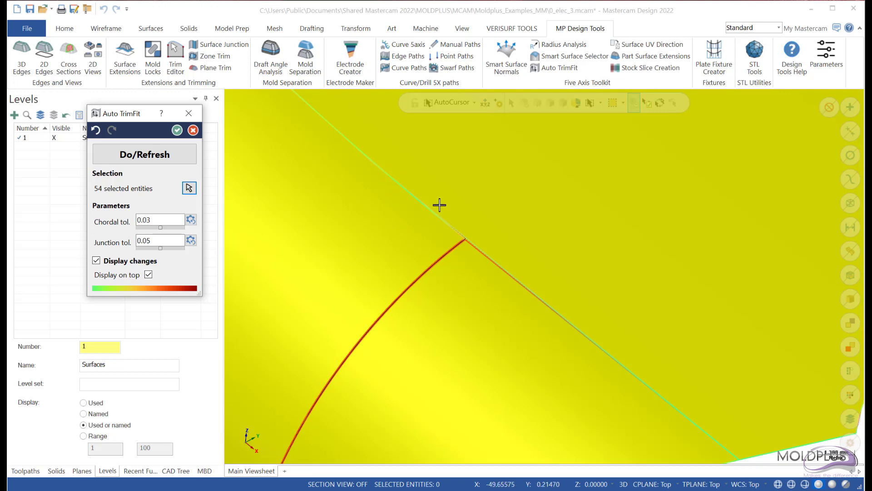
scroll(463, 248, up, 1)
scroll(464, 248, up, 3)
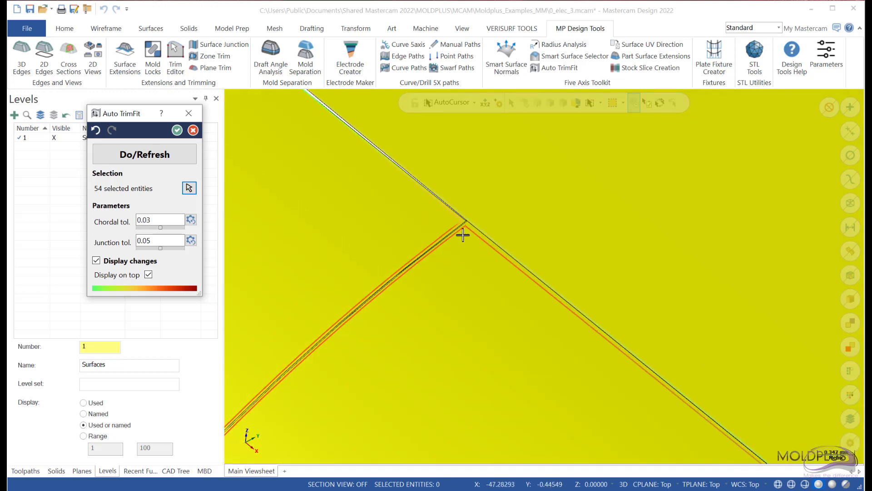
scroll(472, 222, down, 4)
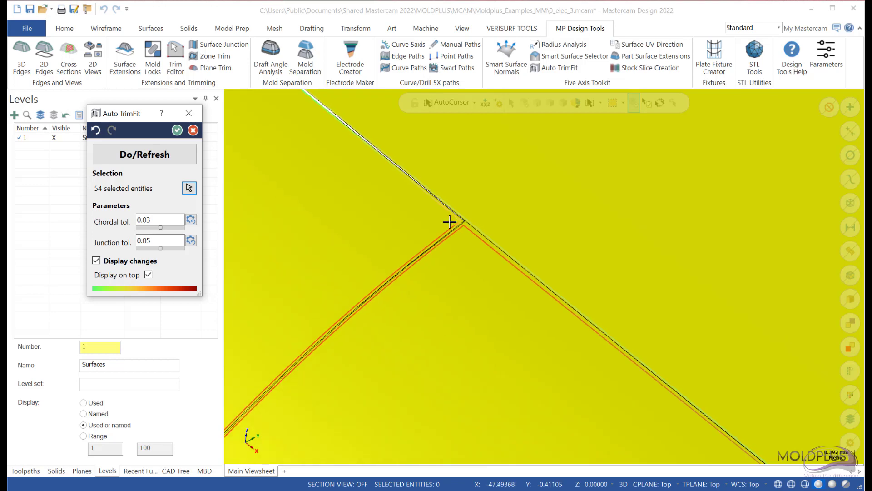
scroll(401, 234, down, 3)
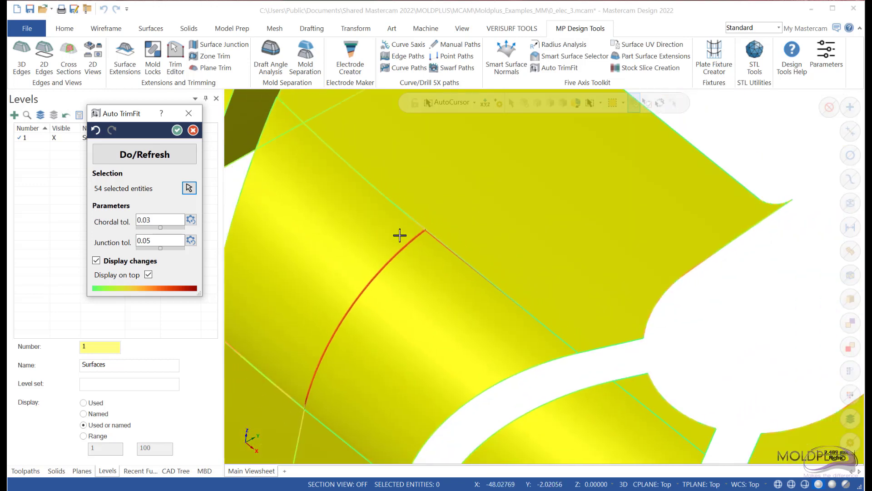
click(193, 130)
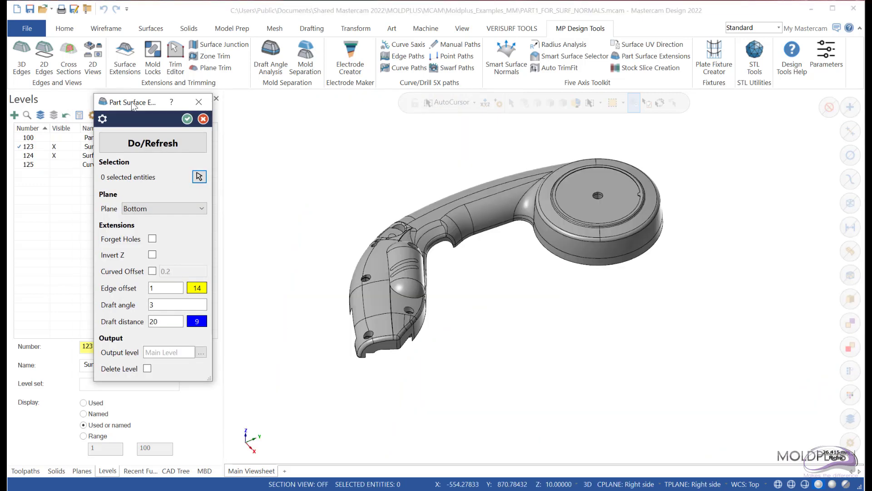
Step: Generate Part Surface Extensions for all handset surfaces with the Bottom plane, edge offset 1, draft angle 3 and draft distance 20
drag(211, 149, 242, 150)
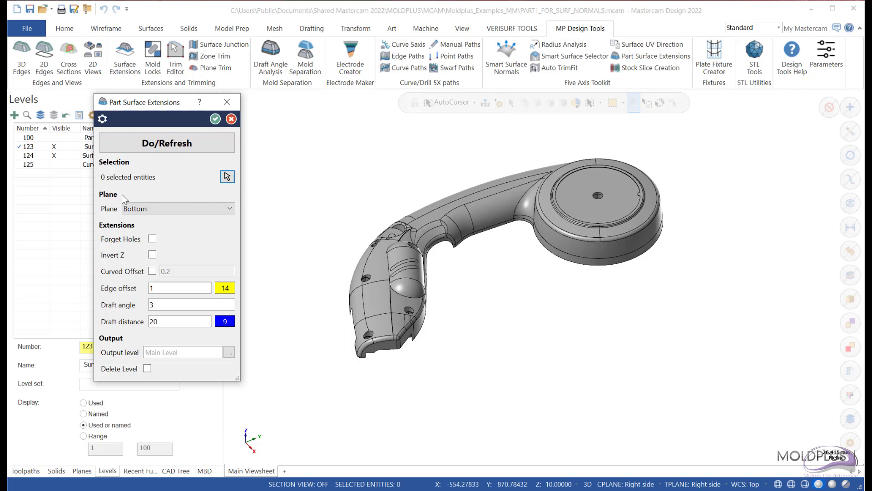
mouse_move(141, 209)
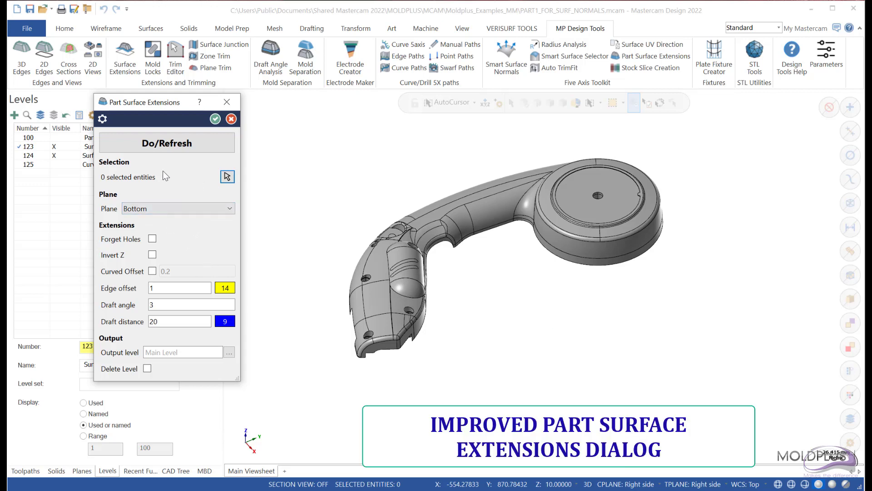
click(227, 177)
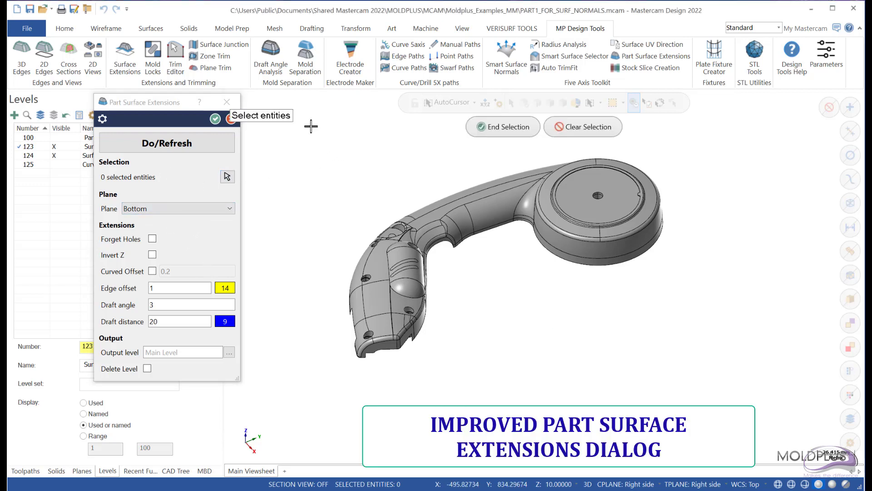
drag(402, 206, 678, 378)
click(502, 126)
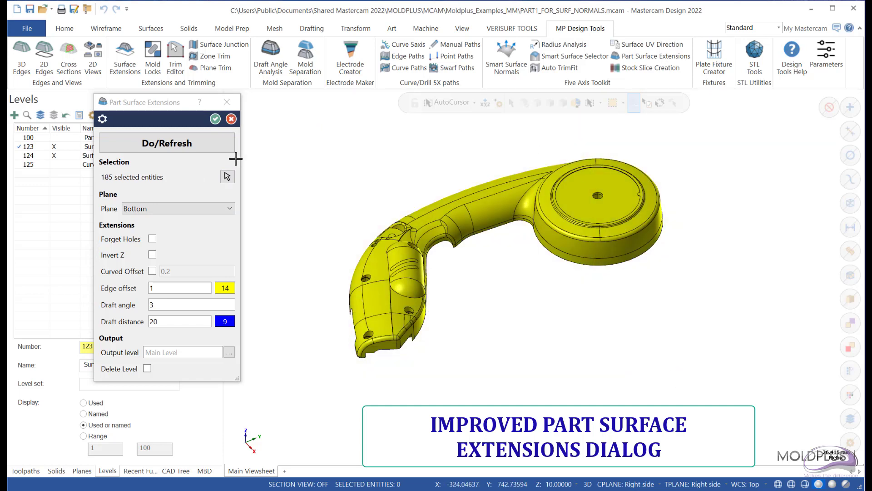
click(175, 148)
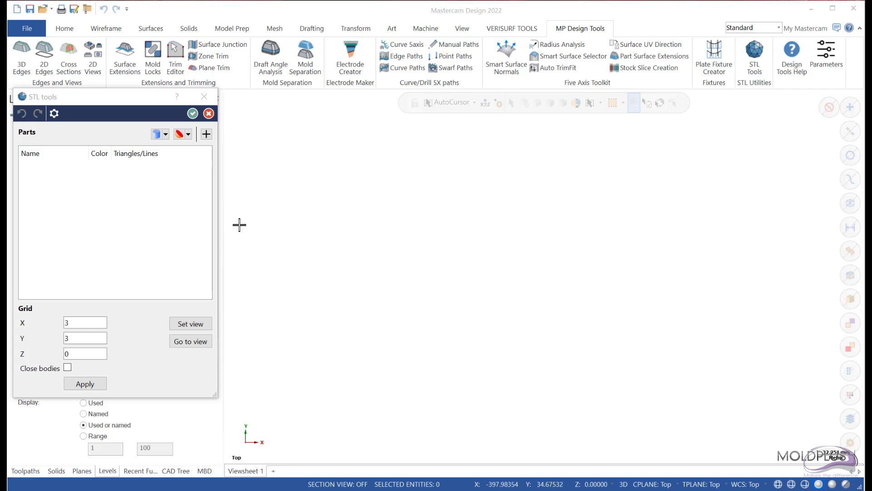
Step: Load the mesh file STL_EXAMPLE.STL as a part in STL Tools
click(206, 134)
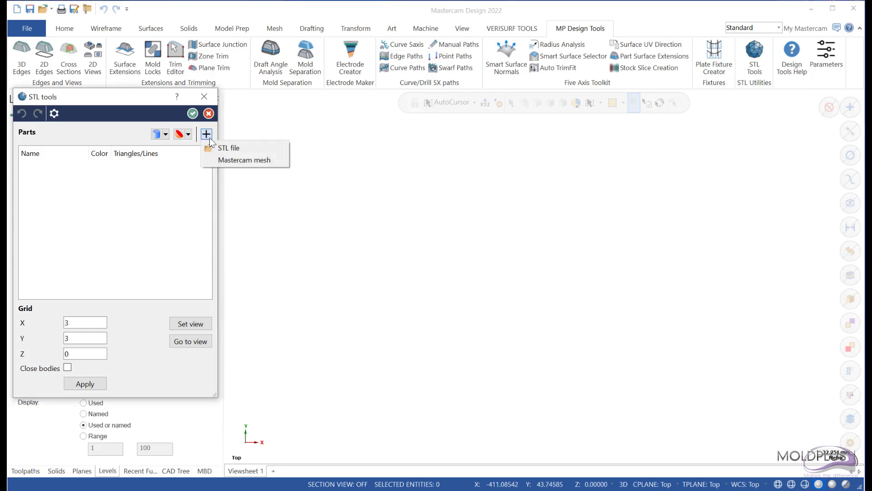
click(230, 148)
click(204, 112)
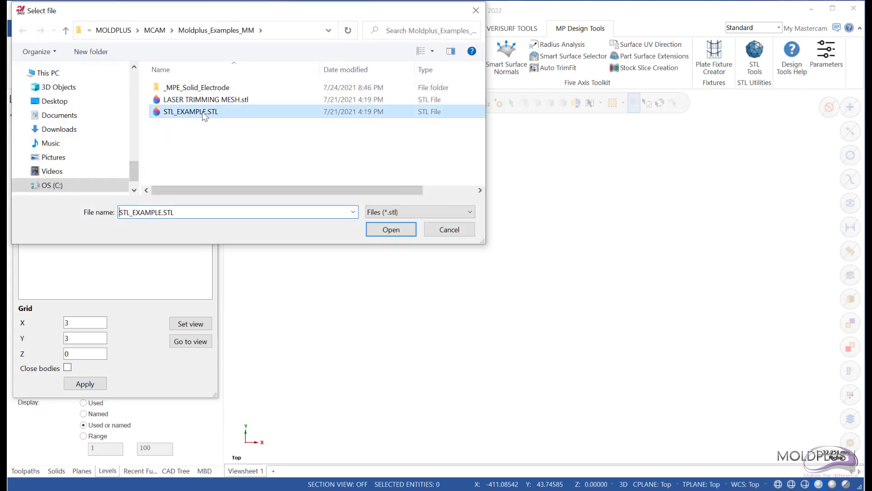
click(387, 227)
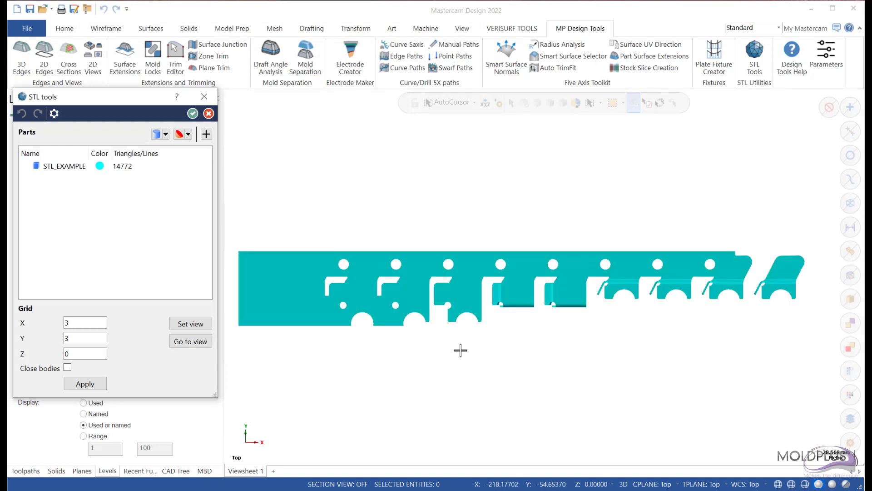
Step: Disconnect the STL_EXAMPLE mesh into its separate bodies and highlight each resulting body in turn
click(512, 268)
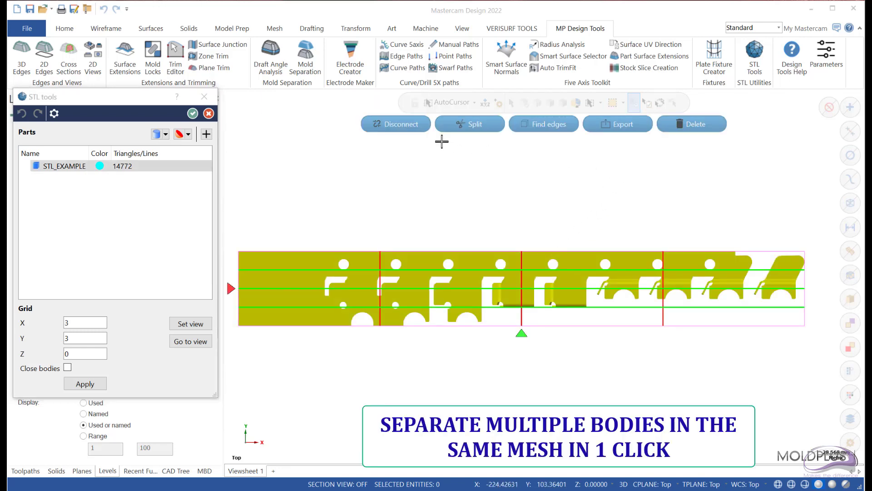
click(399, 125)
click(71, 179)
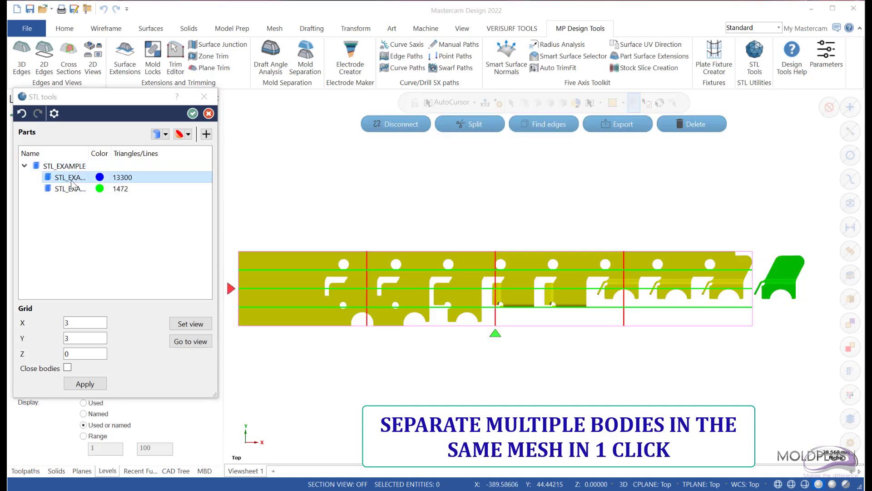
click(71, 189)
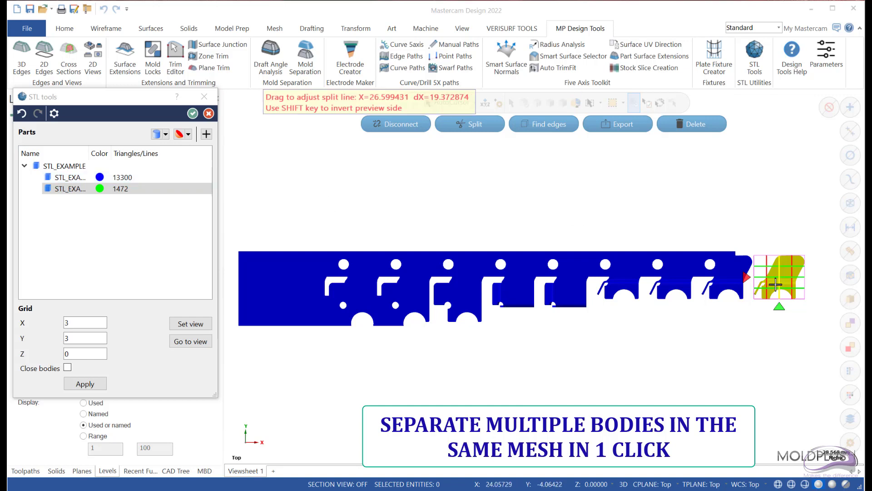
click(73, 189)
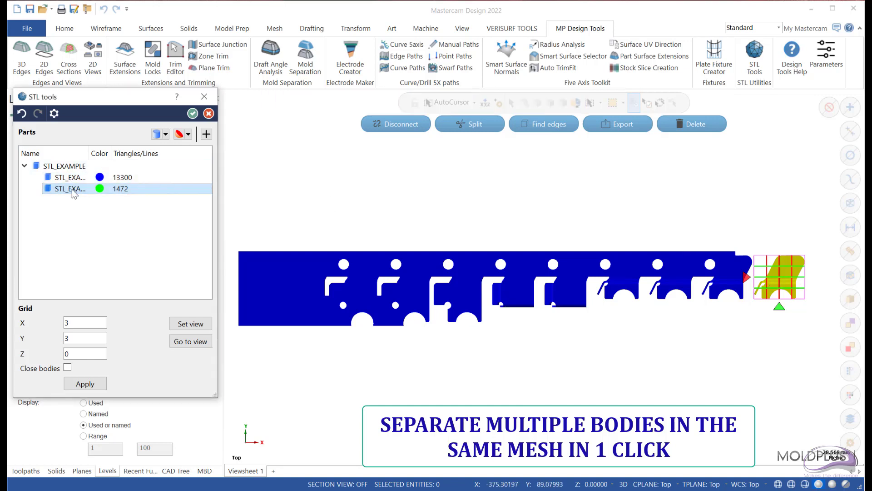
right_click(73, 190)
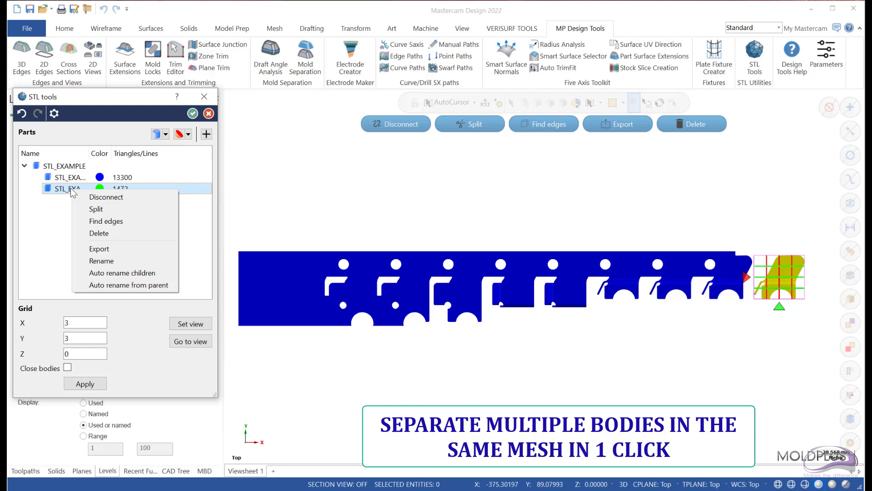
click(98, 209)
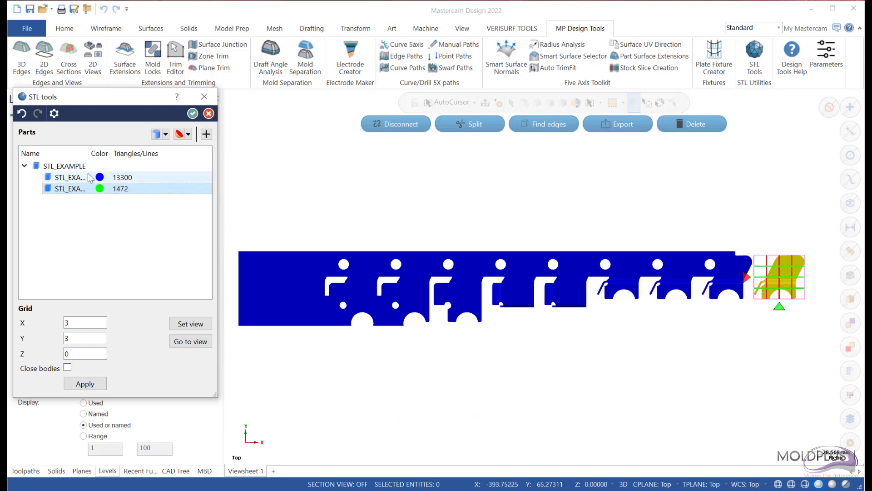
click(69, 180)
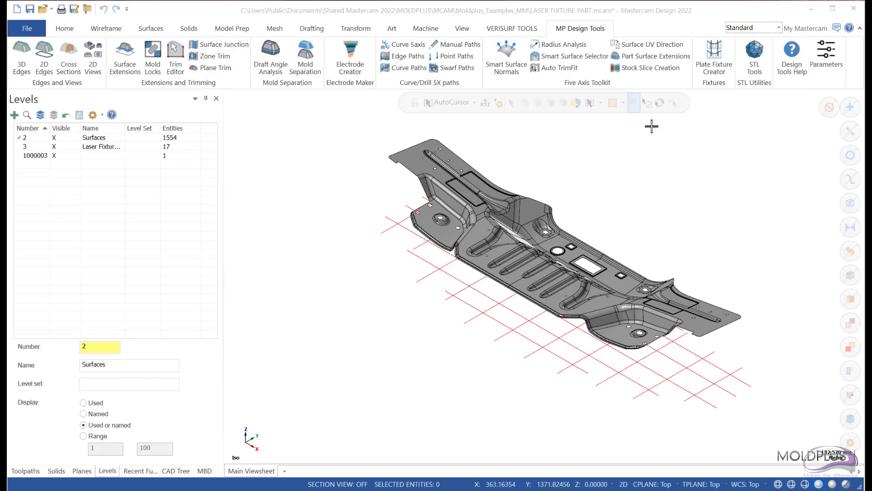
Step: Start a Plate Fixture Creator layout in the Grid Editor and apply a grid with 7 X lines and 3 Y lines
click(719, 61)
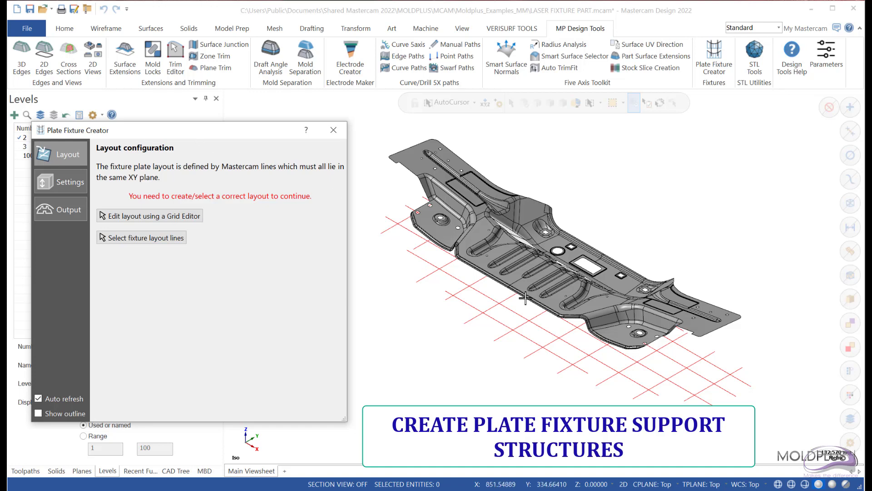
click(161, 215)
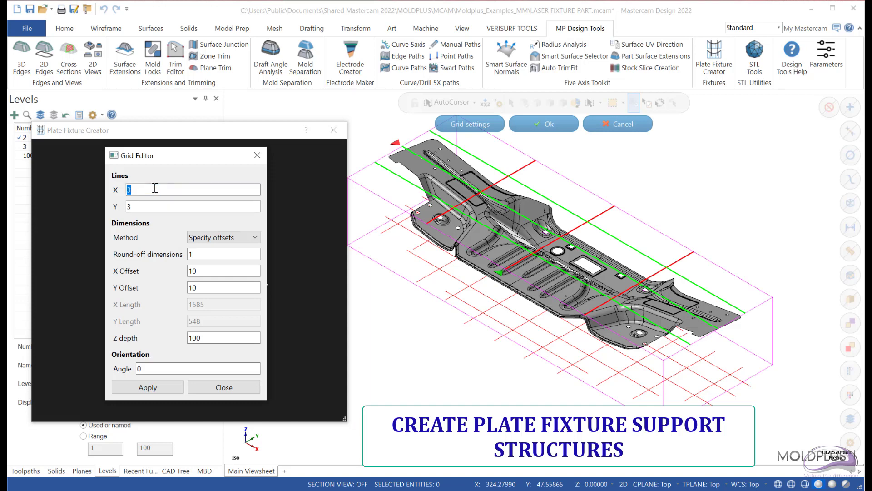
text(7)
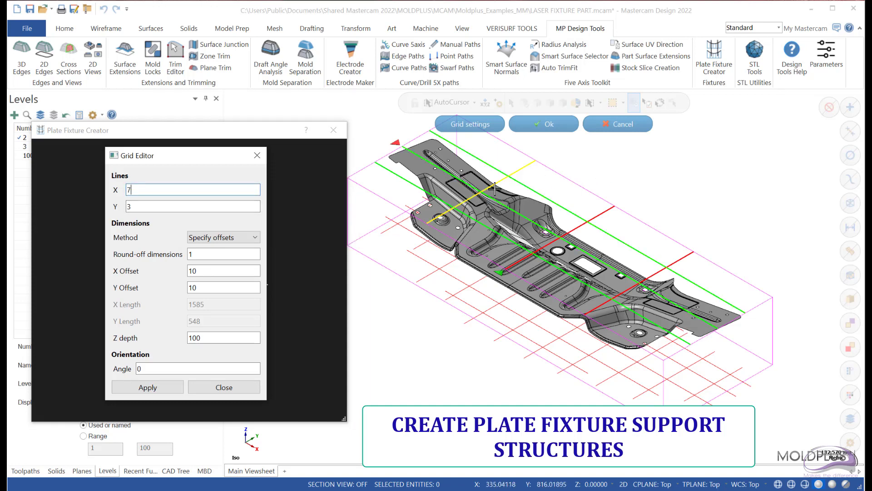
right_click(418, 315)
click(437, 366)
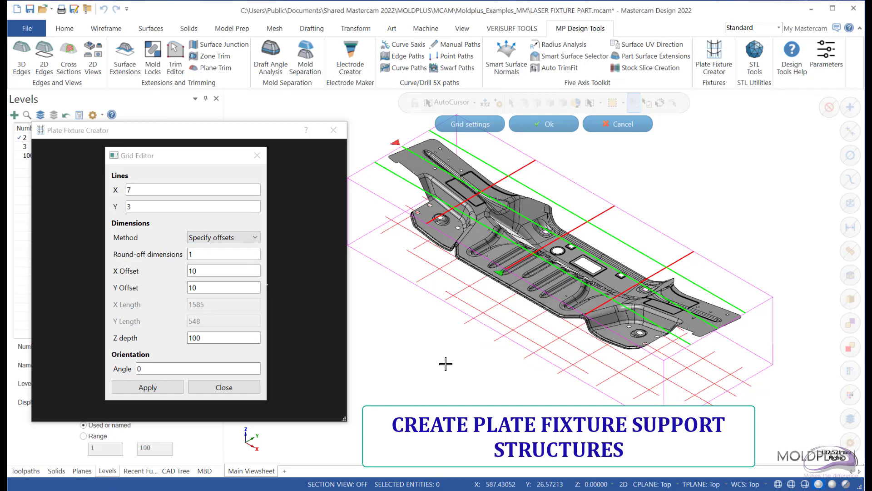
click(159, 189)
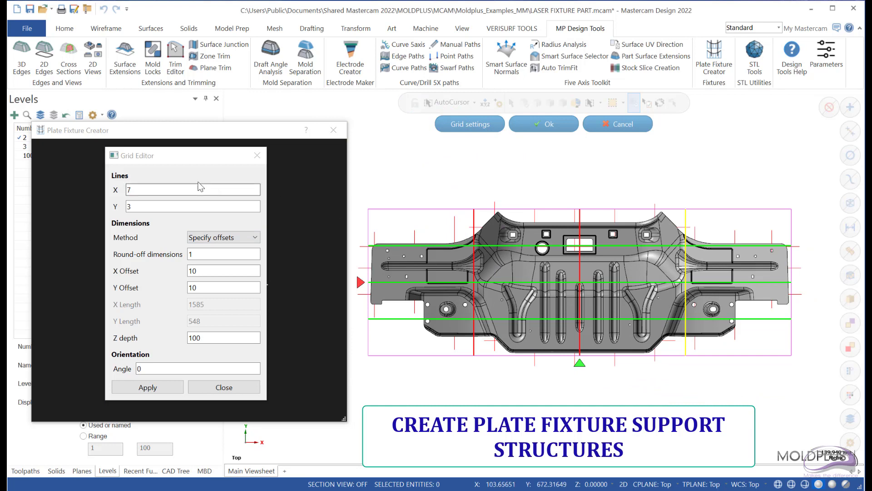
text(7)
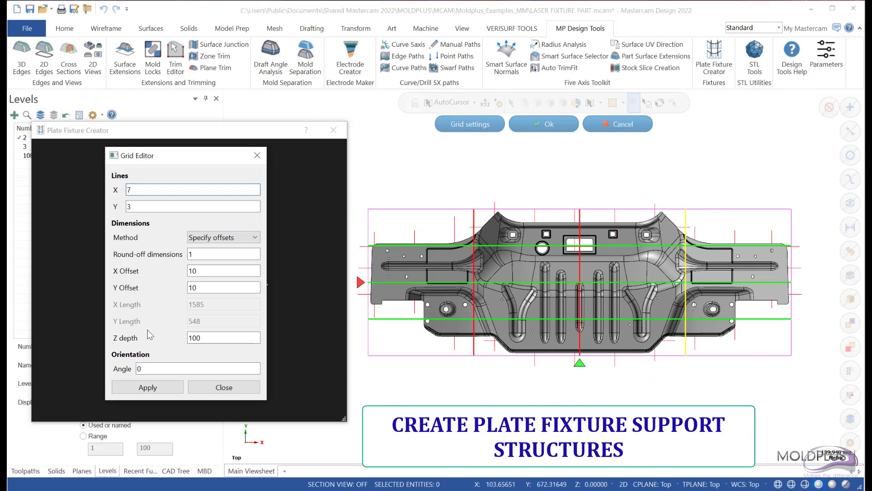
click(149, 388)
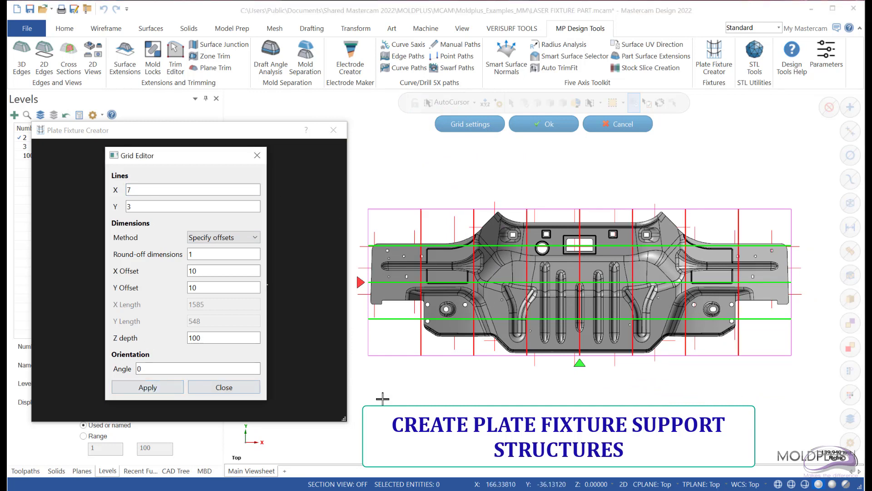
Step: Shift the two outermost X grid lines slightly outward and the two outer Y lines slightly inward, and accept the layout
click(421, 346)
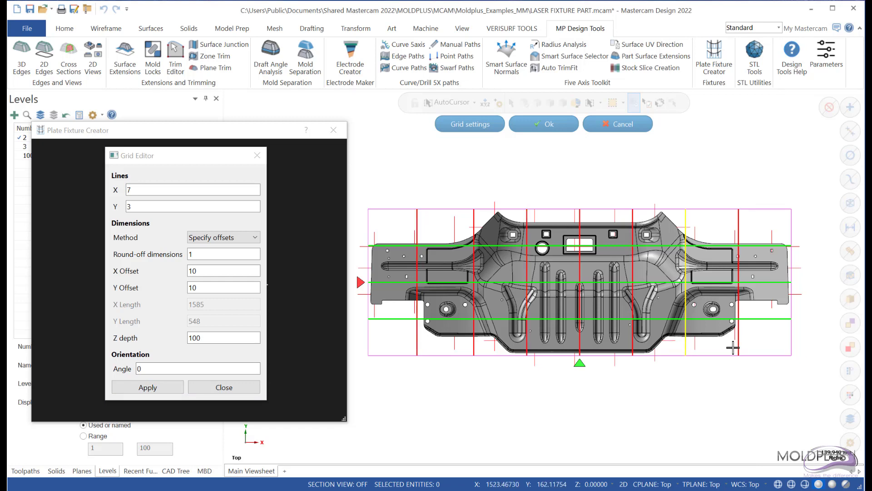
drag(738, 347, 742, 346)
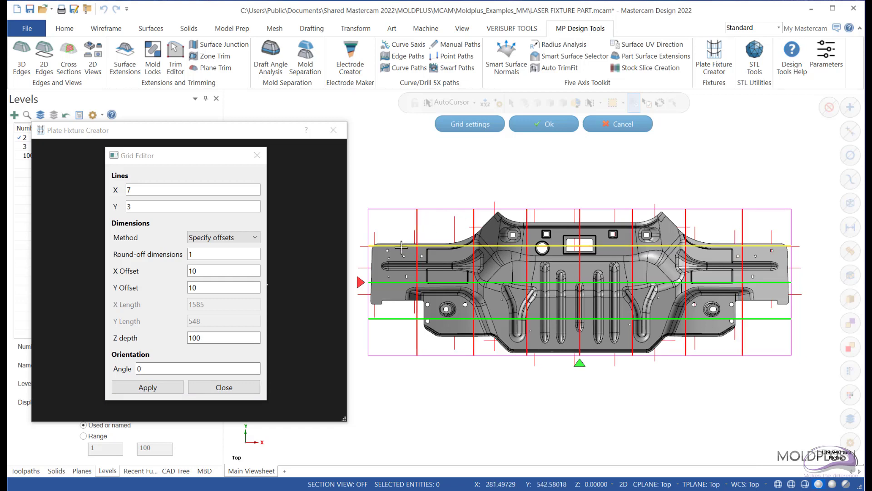
drag(401, 246, 403, 247)
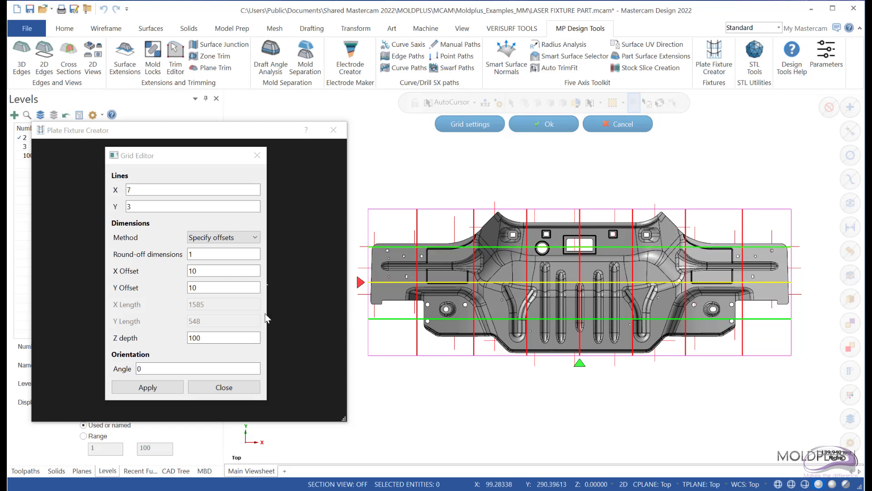
drag(391, 319, 391, 315)
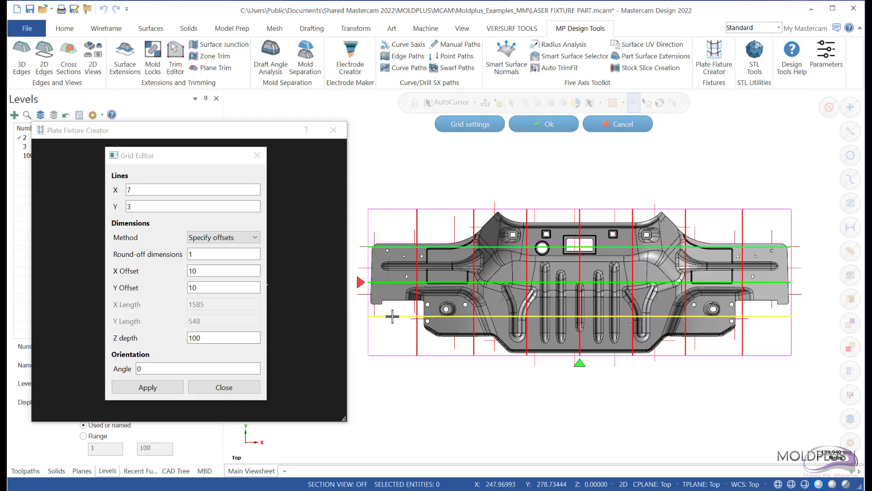
click(546, 126)
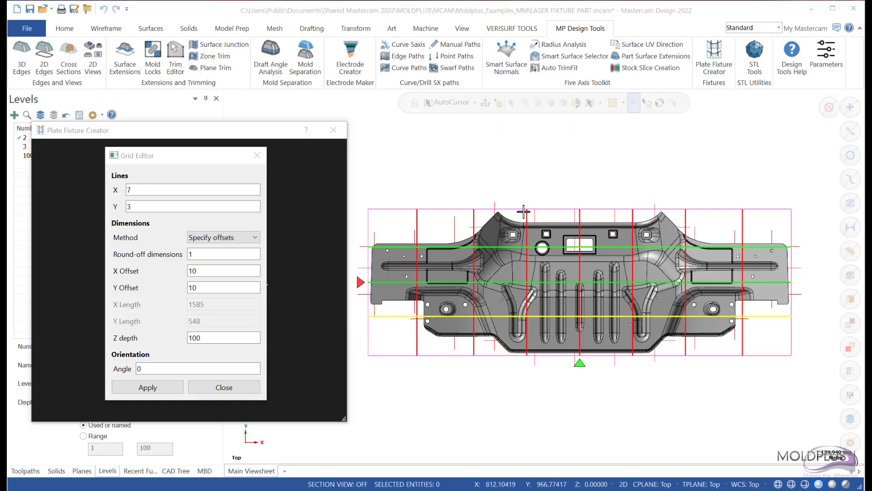
Step: Review the fixture's chamfer and free space settings, and enable the base plate
middle_drag(505, 183, 464, 132)
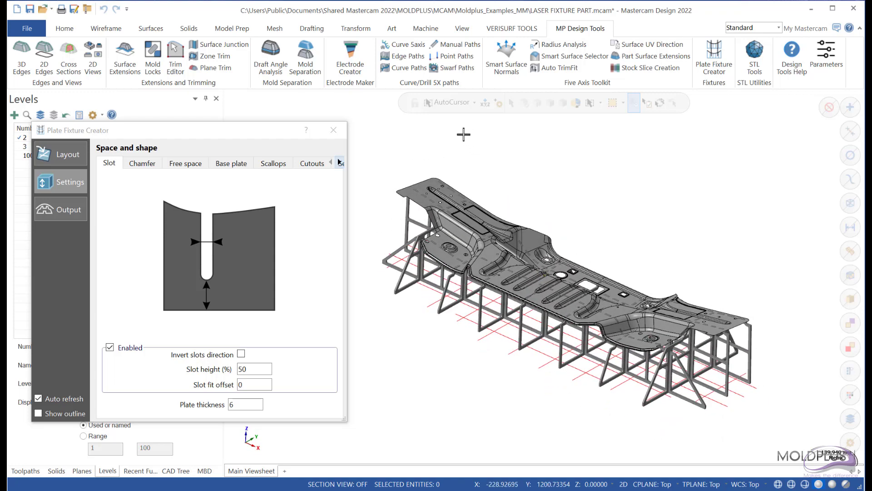
scroll(440, 140, up, 2)
scroll(441, 139, down, 2)
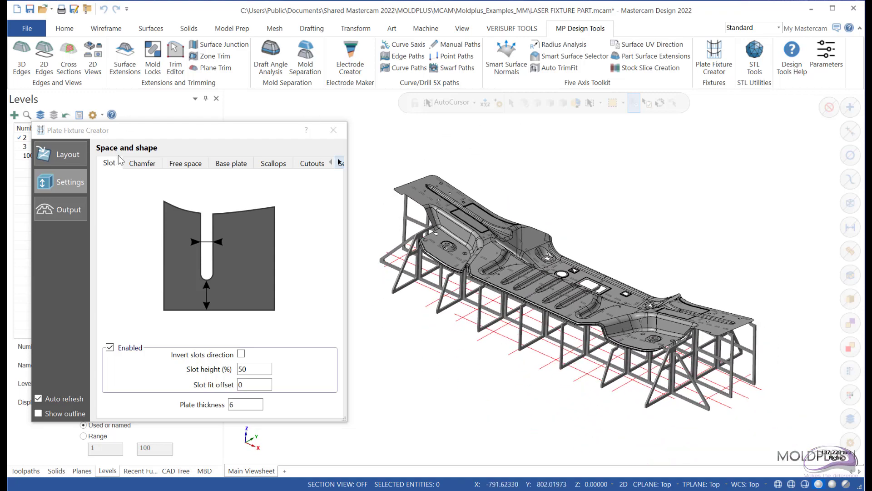
click(140, 164)
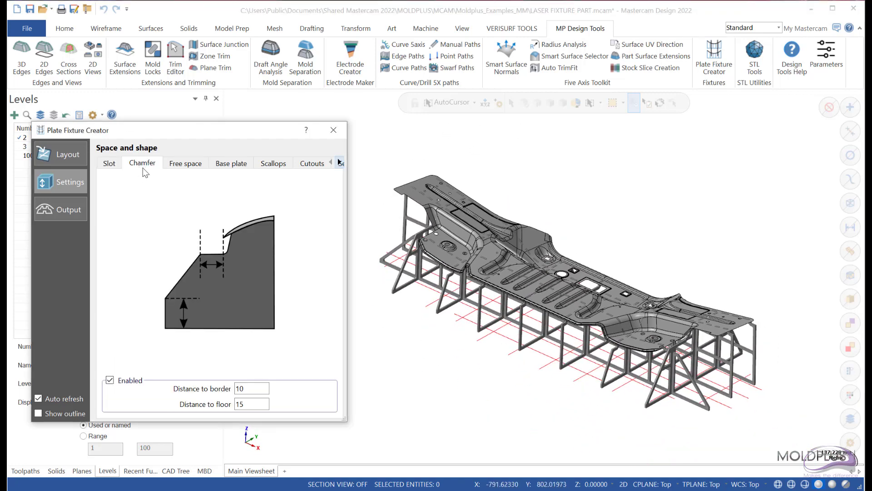
click(186, 165)
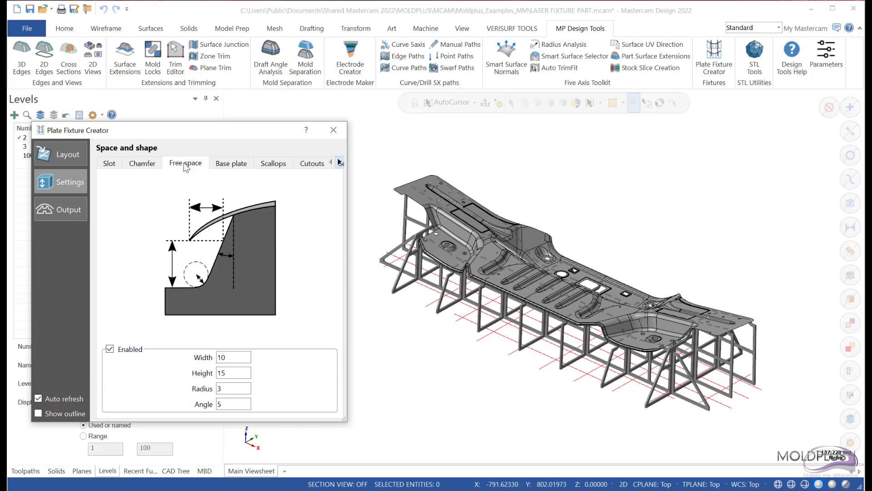
click(223, 164)
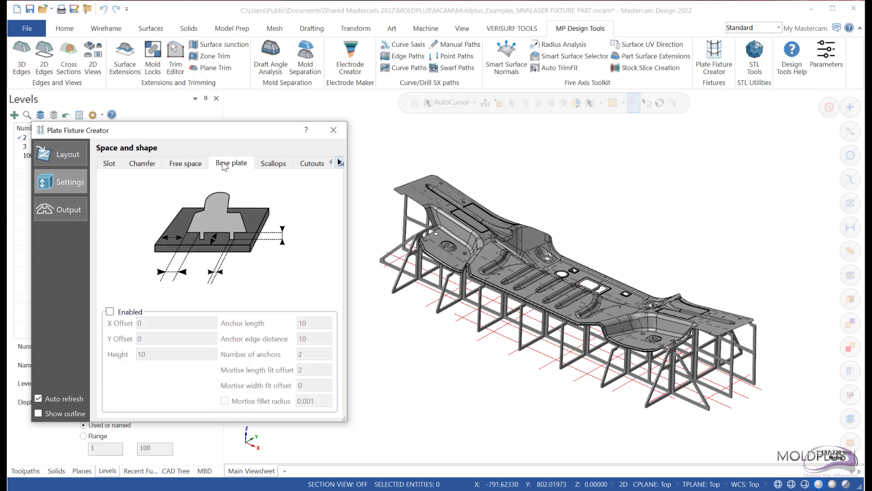
click(110, 312)
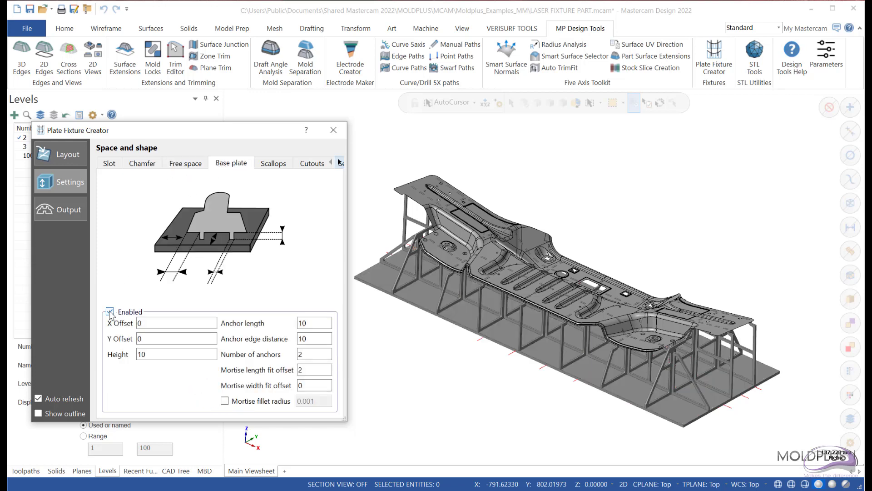
Step: Check the scallop settings and examine the scalloped upper edges of the support plates beneath the part
click(272, 163)
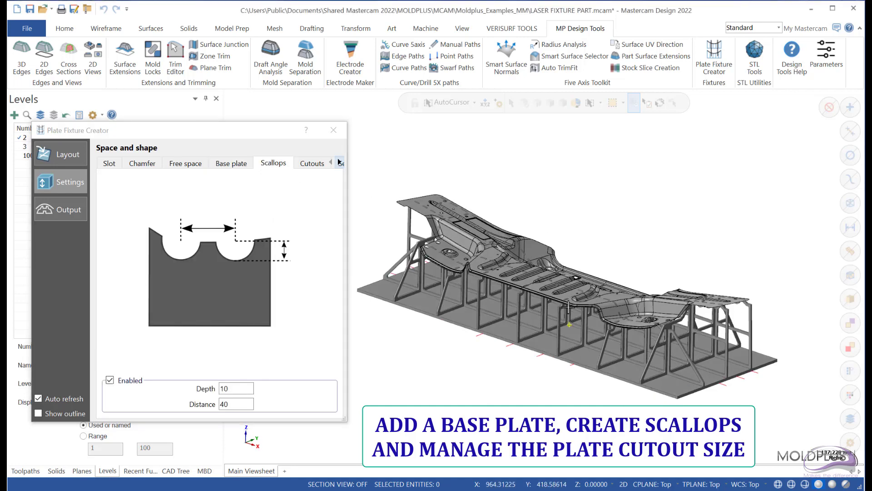
middle_drag(569, 307, 569, 284)
scroll(569, 283, up, 2)
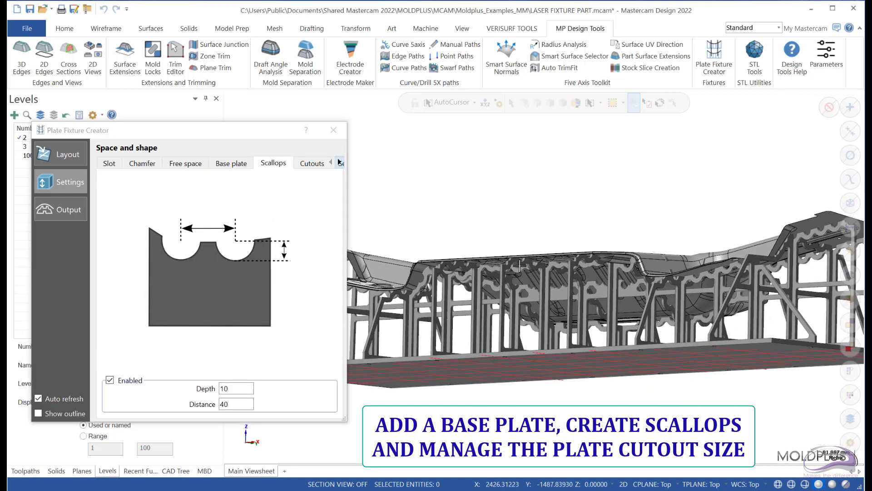
scroll(519, 265, up, 2)
scroll(518, 260, up, 1)
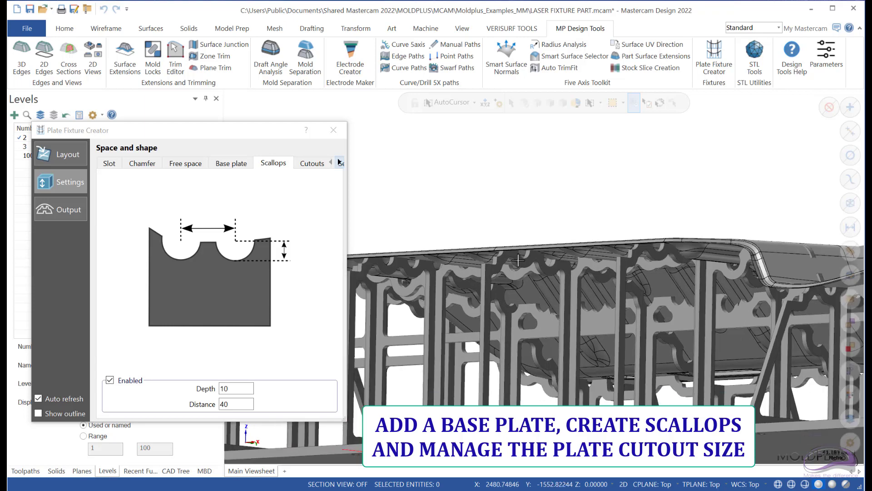
scroll(518, 260, down, 3)
scroll(563, 270, down, 2)
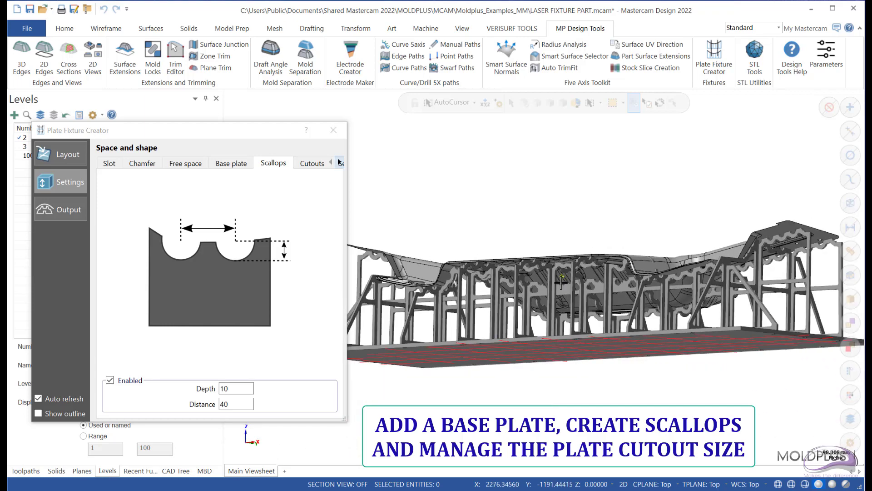
middle_drag(562, 282, 537, 314)
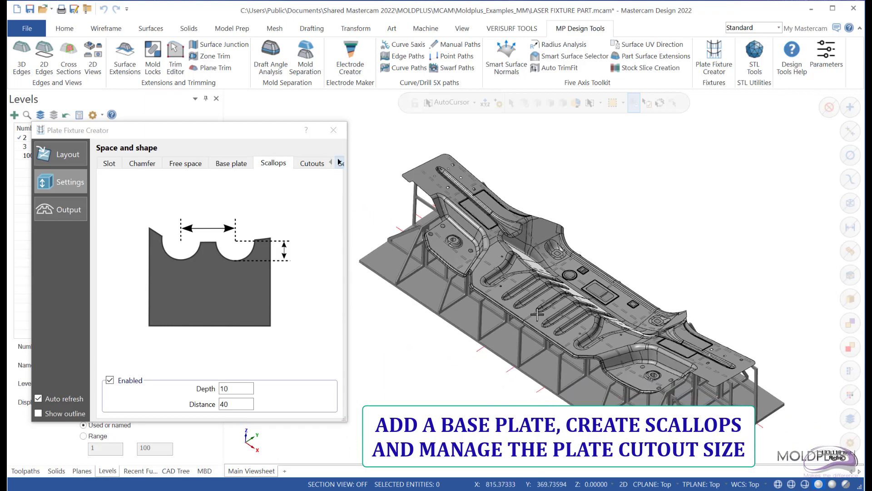
Step: Set the plate cutouts to a maximum hole width of 60 and a maximum hole height of 60
click(312, 164)
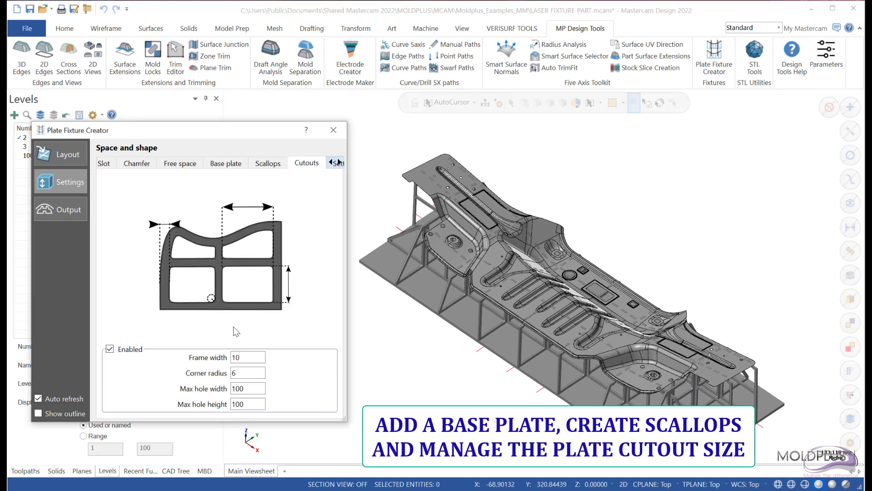
double_click(247, 389)
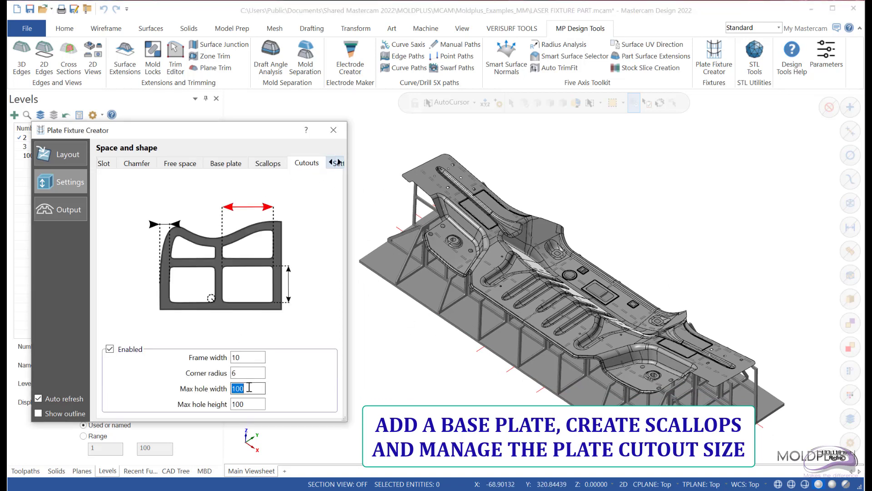
text(60)
double_click(250, 404)
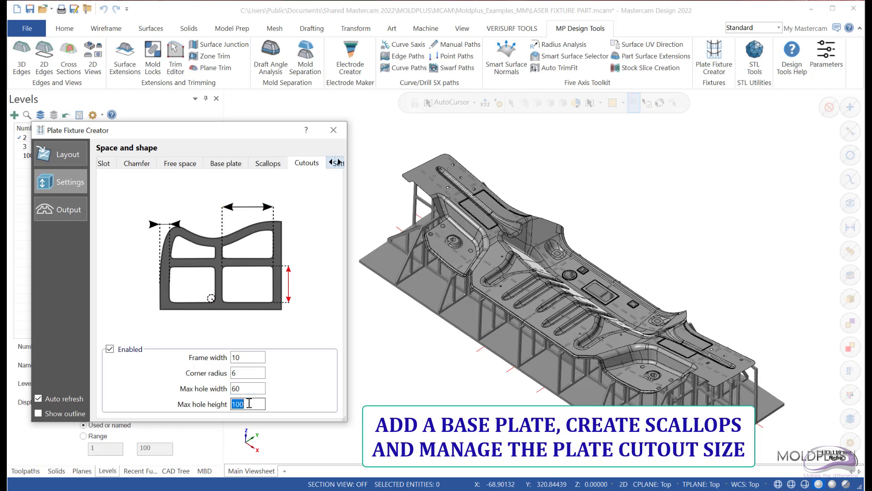
text(60)
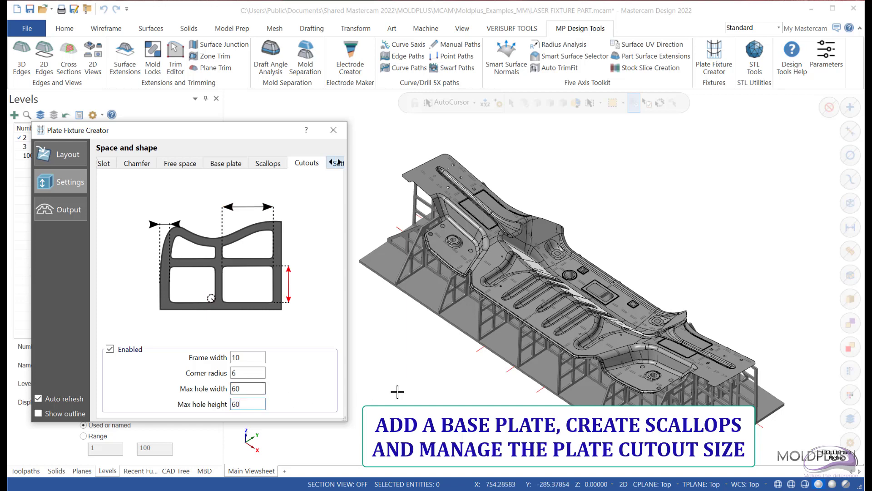
scroll(438, 357, up, 1)
scroll(438, 357, down, 1)
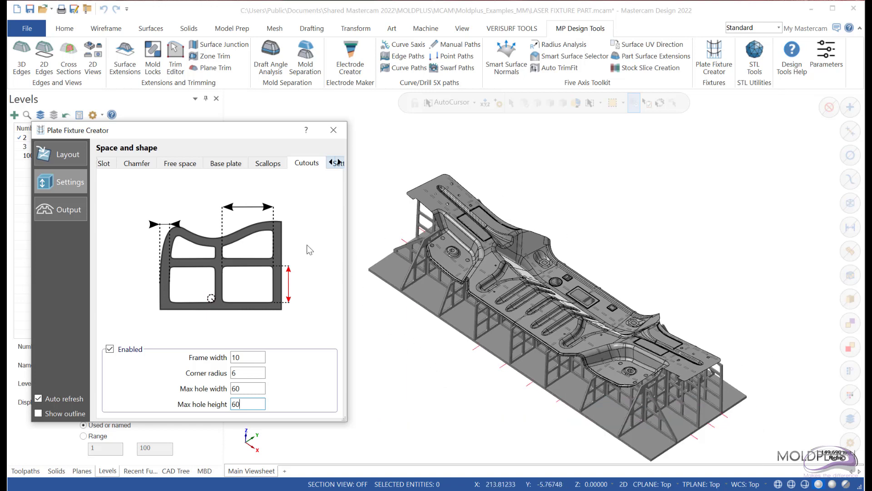
Step: Create the fixture geometry as solids with Nesting and Assembly output but without Stacked holders, and close the Plate Fixture Creator
click(58, 211)
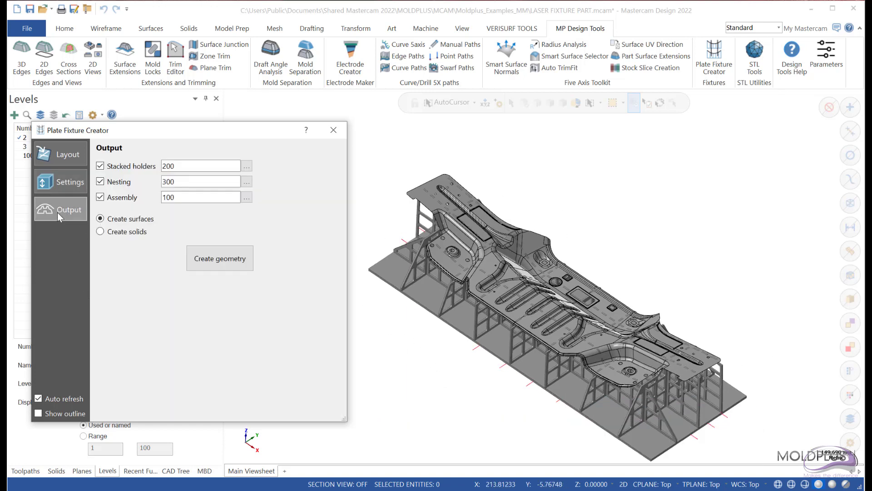
click(100, 166)
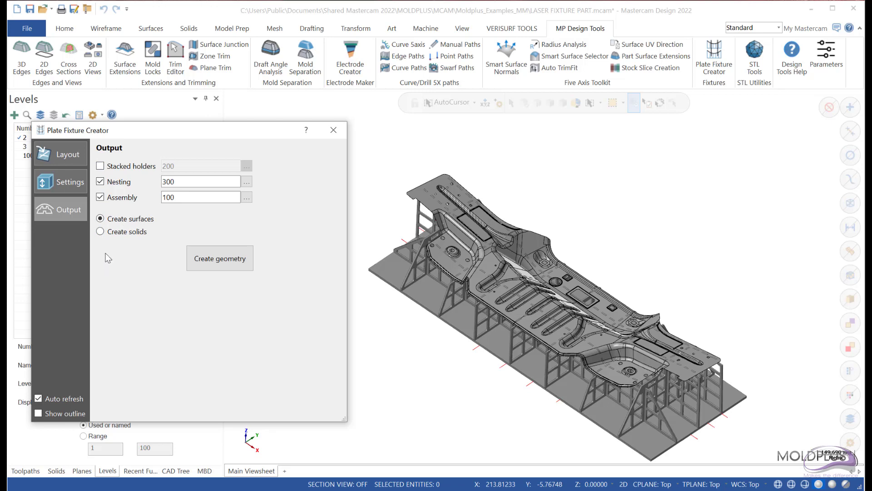
click(103, 232)
click(223, 262)
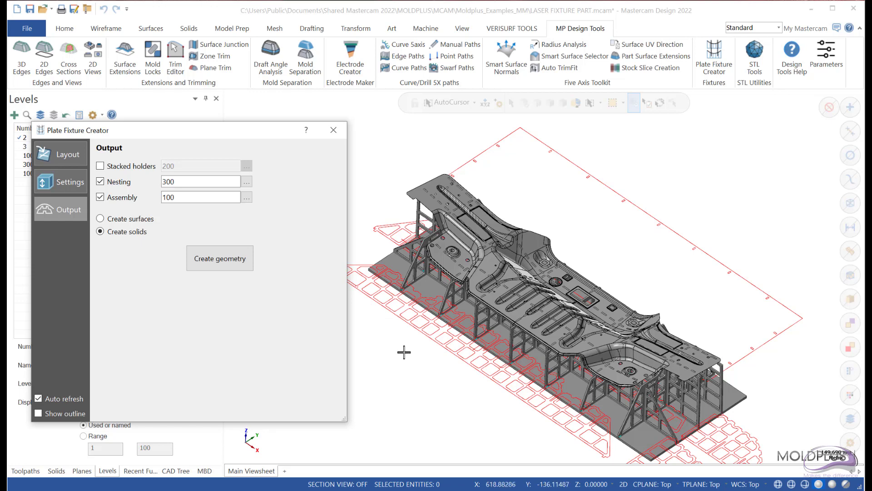
scroll(404, 354, down, 3)
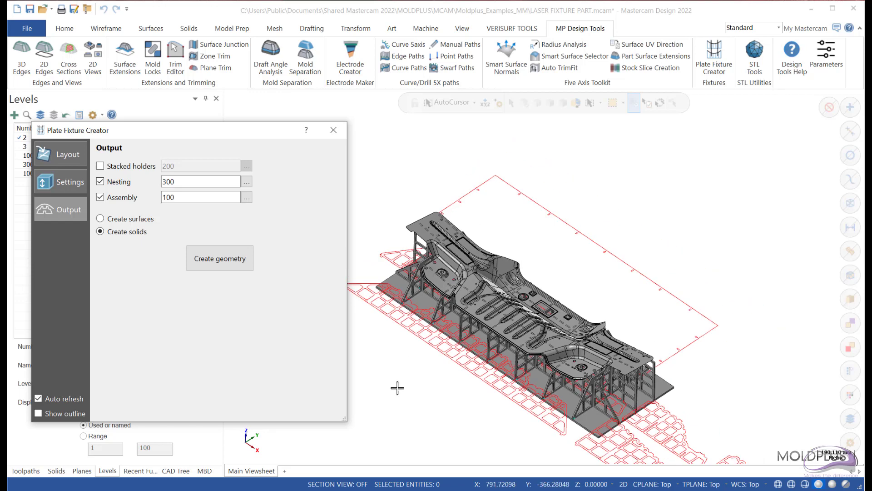
click(334, 130)
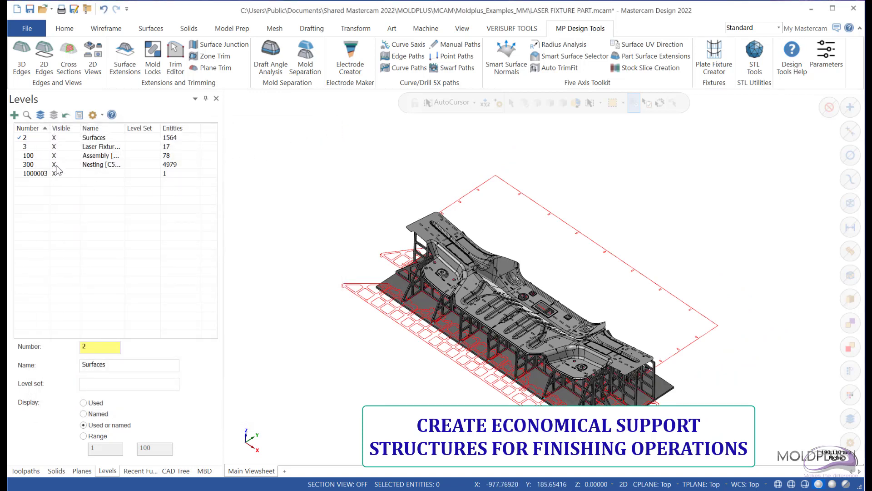
Step: Hide Nesting level 300 and make Assembly level 100 the active level
click(55, 165)
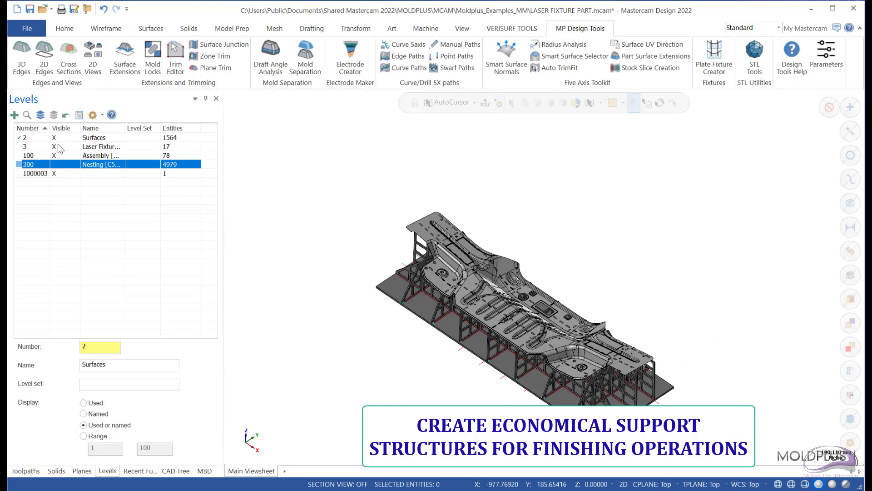
click(26, 155)
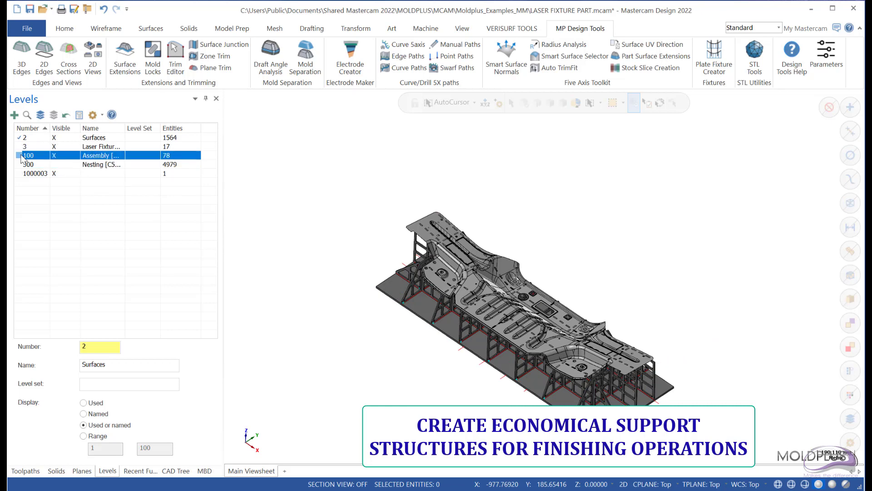
Step: Hide the Surfaces level to examine the support structure on its own, and show the part surfaces again
click(64, 139)
middle_drag(486, 334, 513, 374)
scroll(511, 390, up, 4)
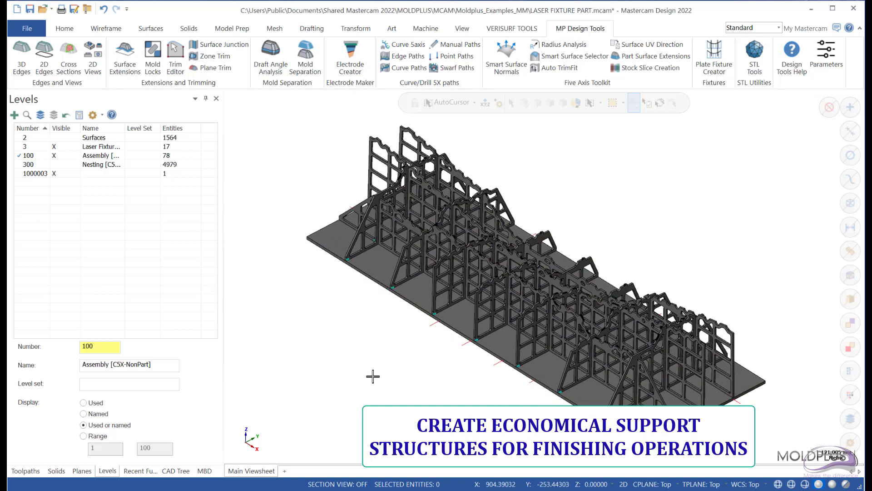
scroll(368, 374, down, 2)
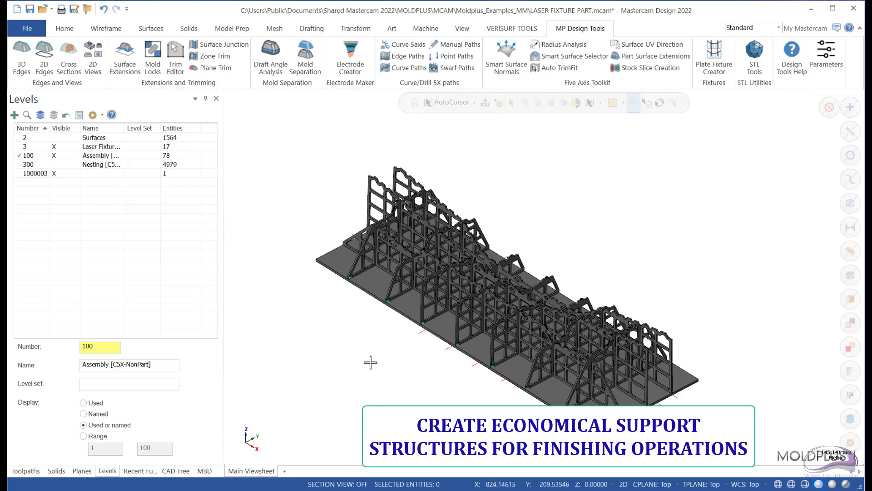
click(63, 138)
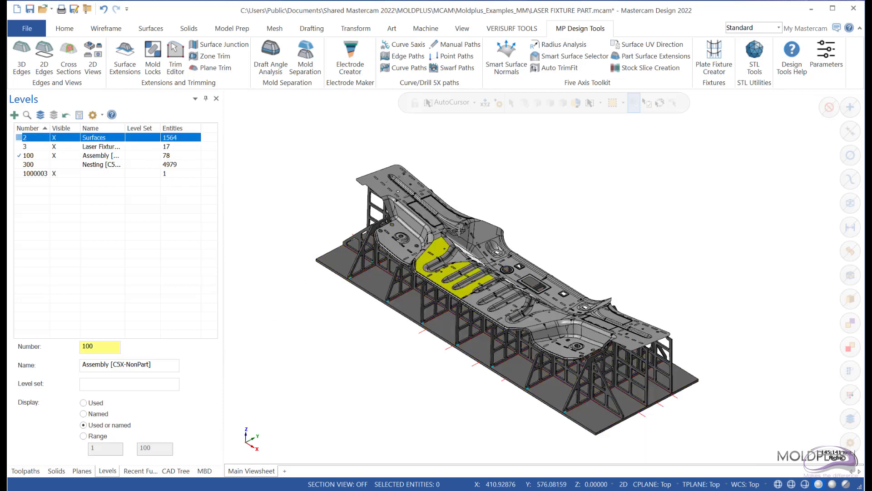
scroll(487, 179, down, 1)
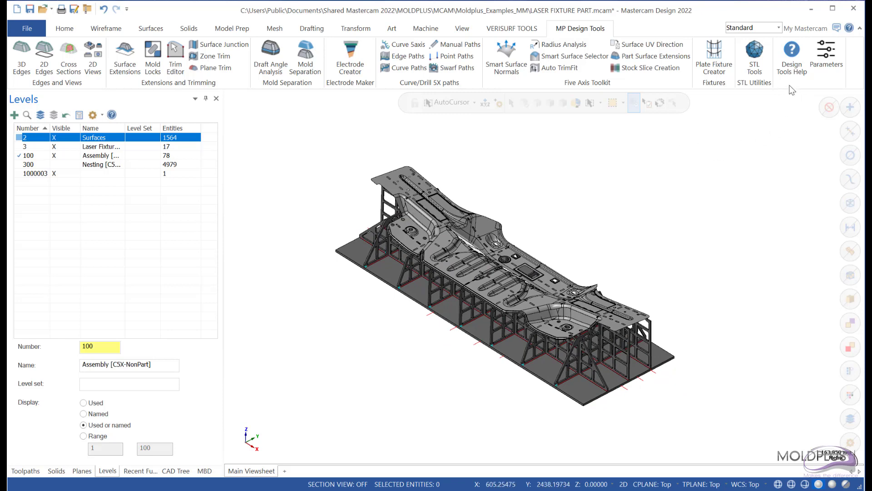
Step: Open the Design Tools online help to view its index page, and close it
click(793, 65)
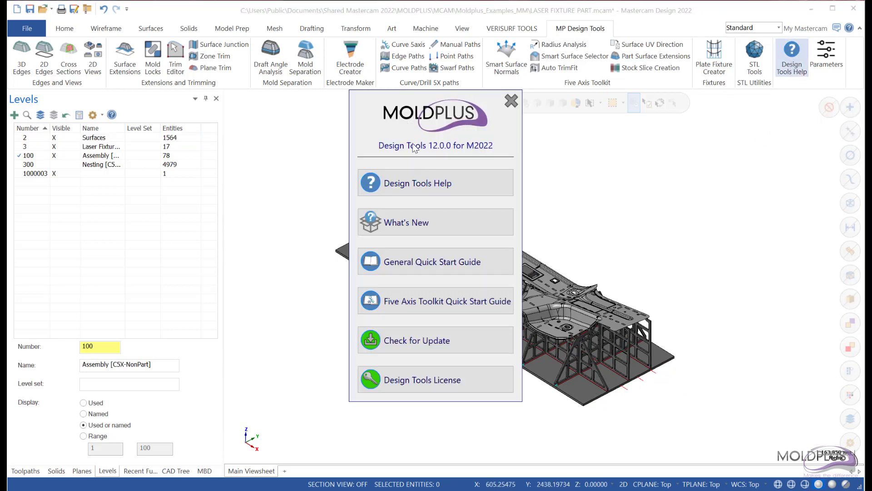
click(408, 190)
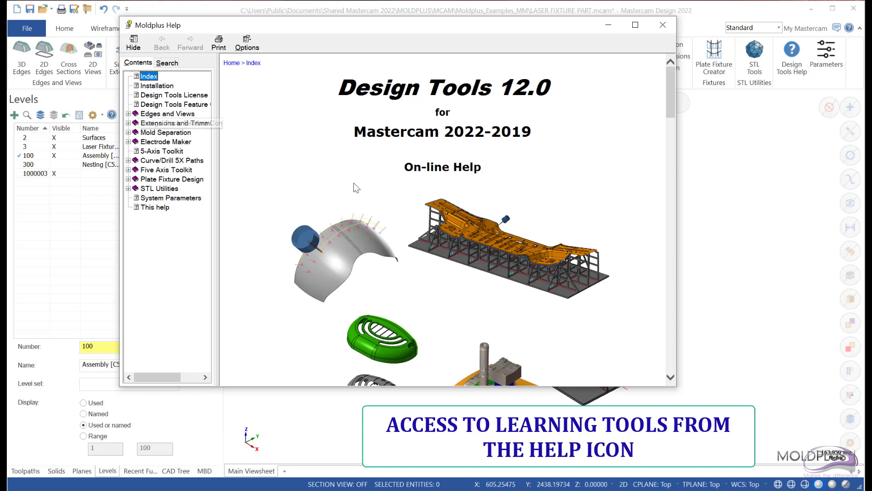
click(663, 26)
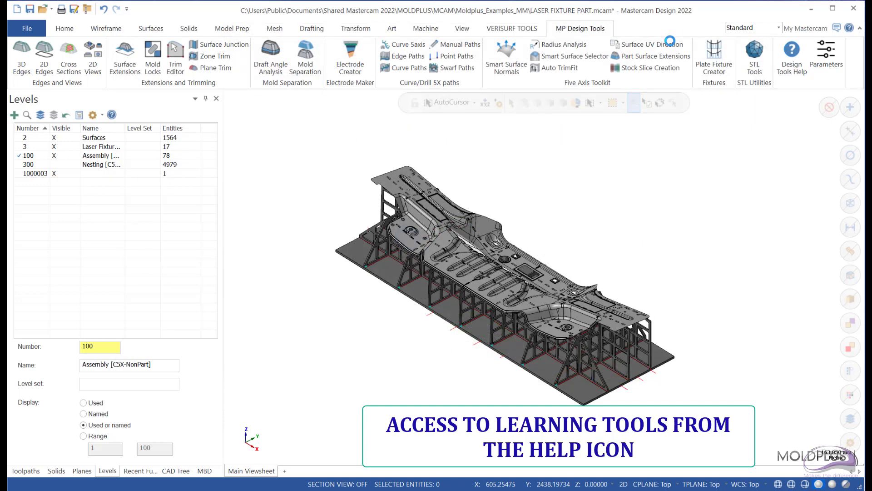
Step: Open the What's New document from the Design Tools help resources, view its cover page, and close it
click(791, 73)
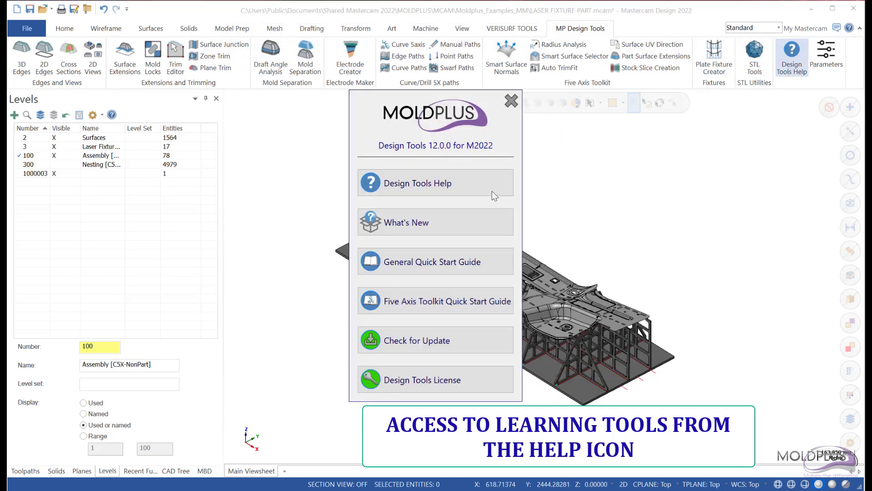
click(414, 225)
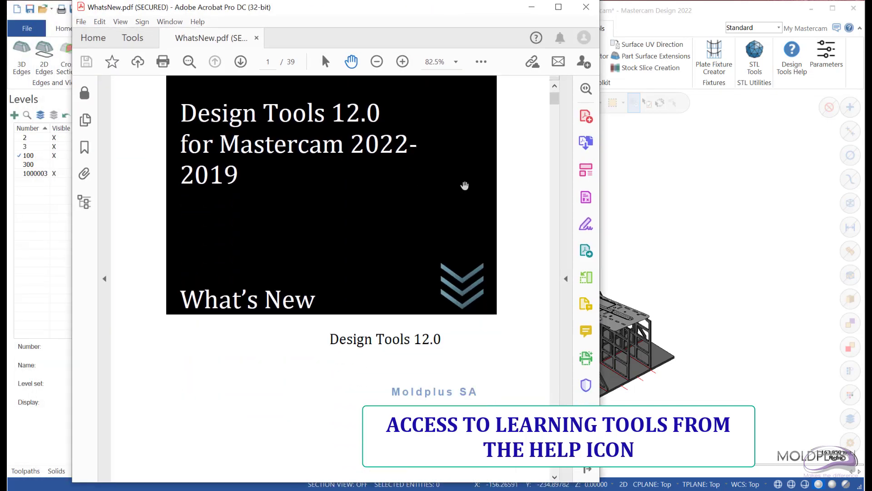
click(587, 7)
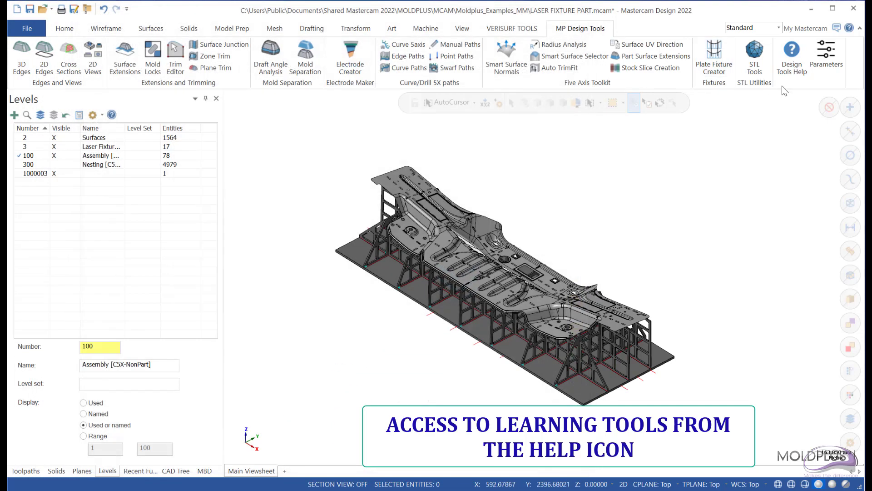
Step: Open the General Quick Start Guide, read down to its table of contents, and return to Mastercam
click(795, 62)
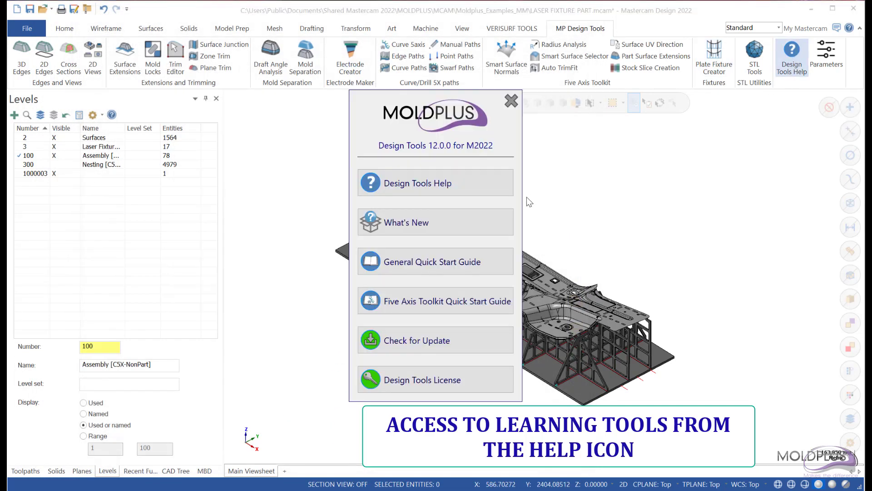
click(418, 263)
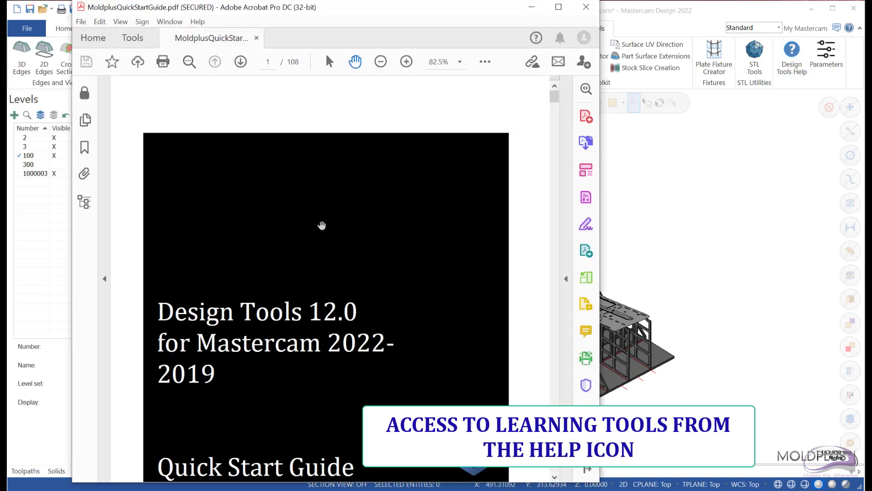
scroll(399, 259, down, 3)
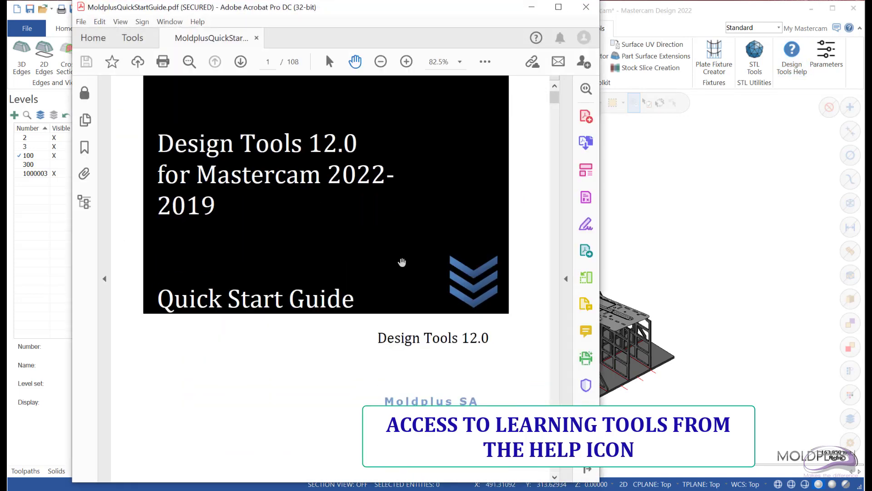
scroll(444, 292, down, 5)
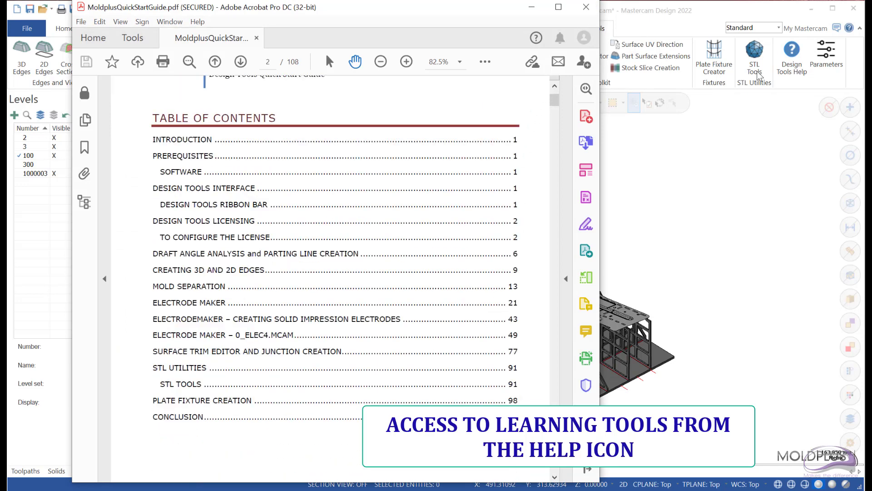
click(787, 76)
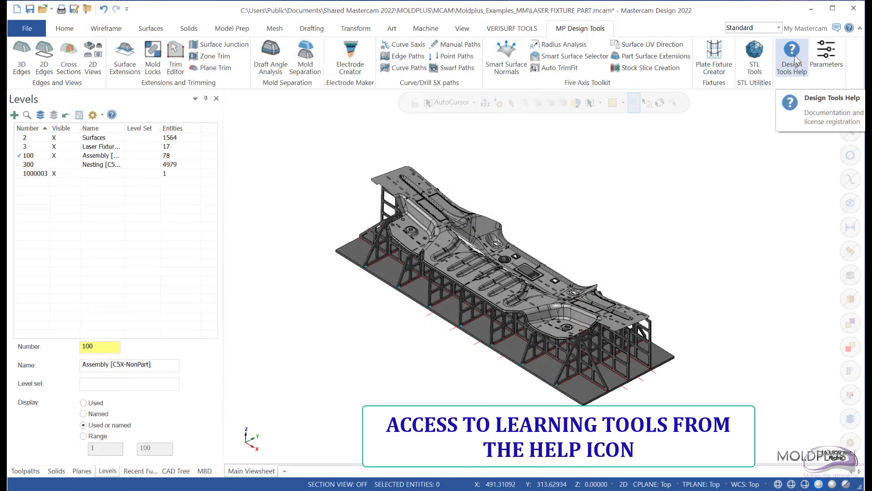
Step: Open the Five Axis Toolkit Quick Start Guide, review its table of contents, and close the document
click(788, 73)
click(459, 292)
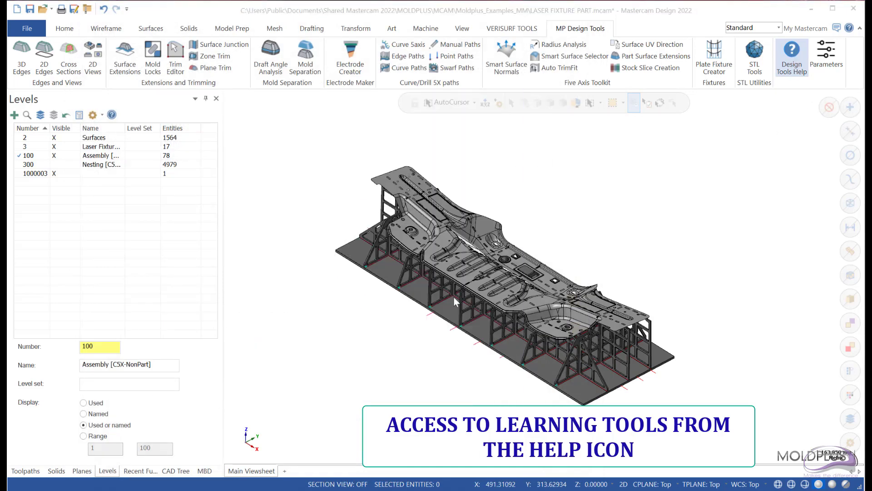
scroll(391, 289, down, 10)
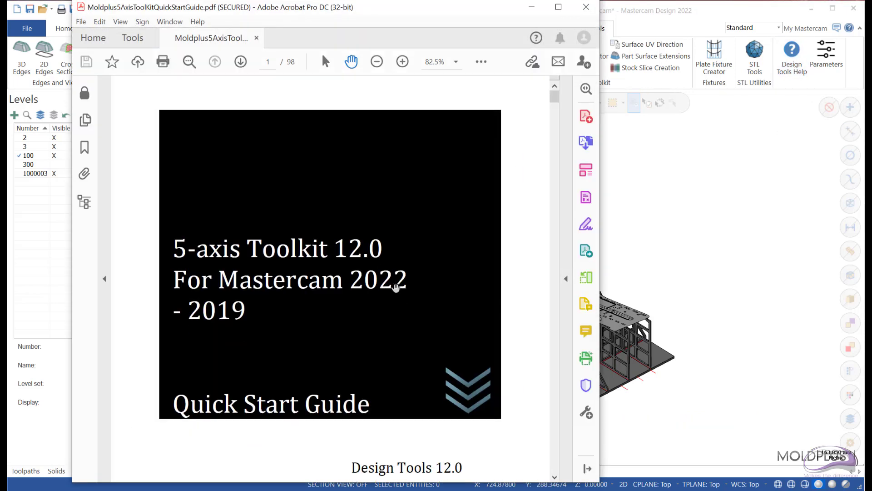
scroll(398, 292, down, 4)
scroll(398, 292, up, 1)
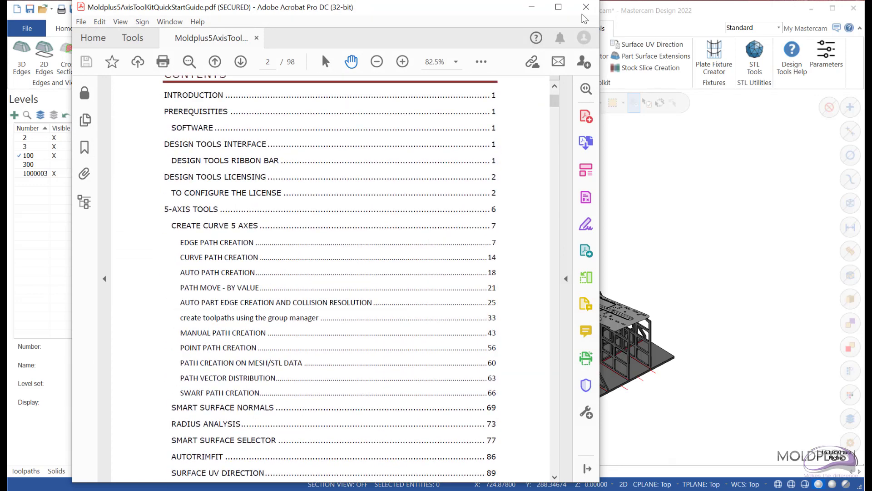
click(586, 7)
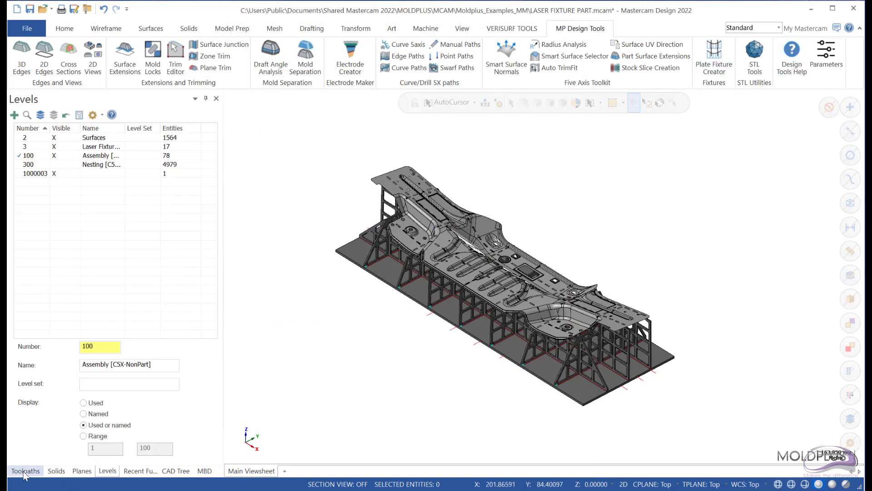